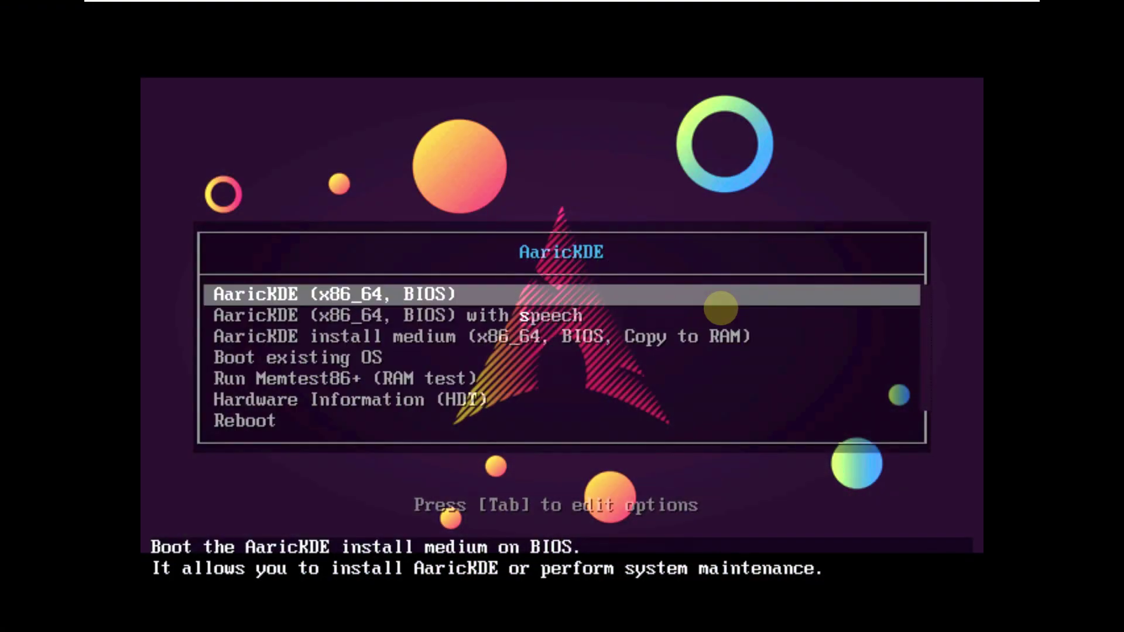
# Step: Scroll through the boot options, then boot the default AaricKDE (x86_64, BIOS) live entry
pyautogui.press('Down')
pyautogui.press('Down')
pyautogui.press('Down')
pyautogui.press('Down')
pyautogui.press('Down')
pyautogui.press('Down')
pyautogui.press('Down')
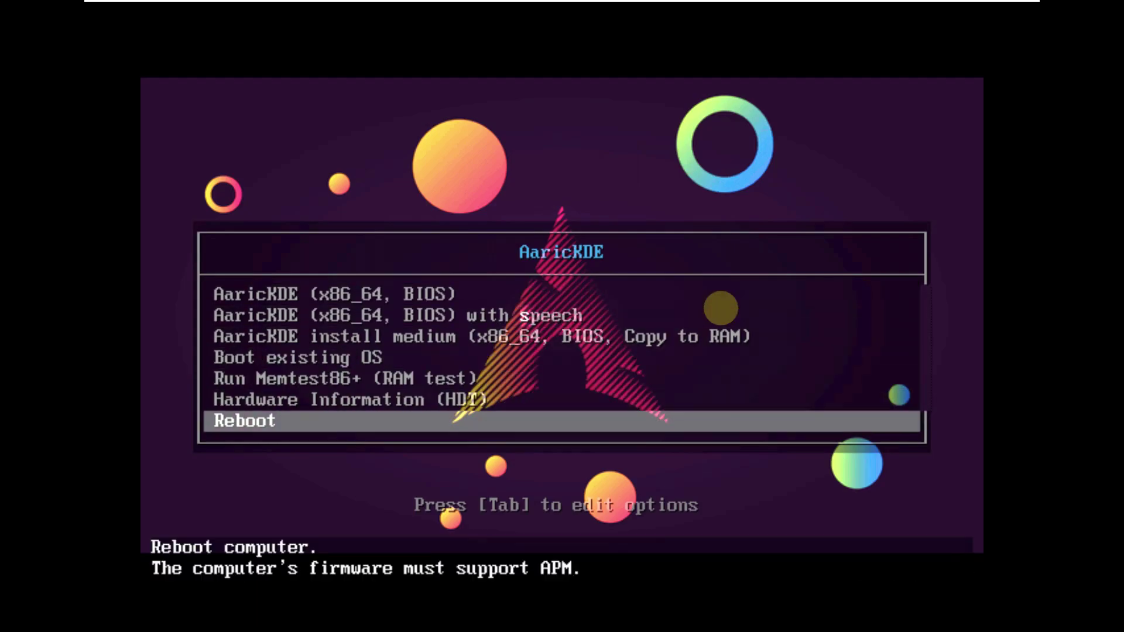
pyautogui.press('Up')
pyautogui.press('Up')
pyautogui.press('Up')
pyautogui.press('Up')
pyautogui.press('Up')
pyautogui.press('Up')
pyautogui.press('Up')
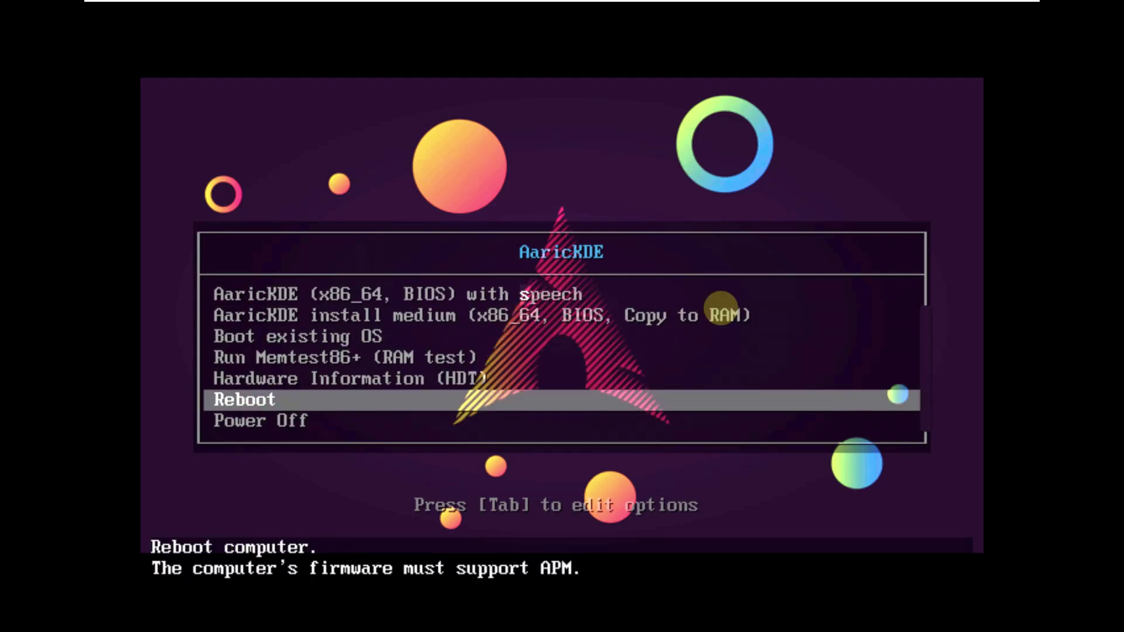
pyautogui.press('Down')
pyautogui.press('Up')
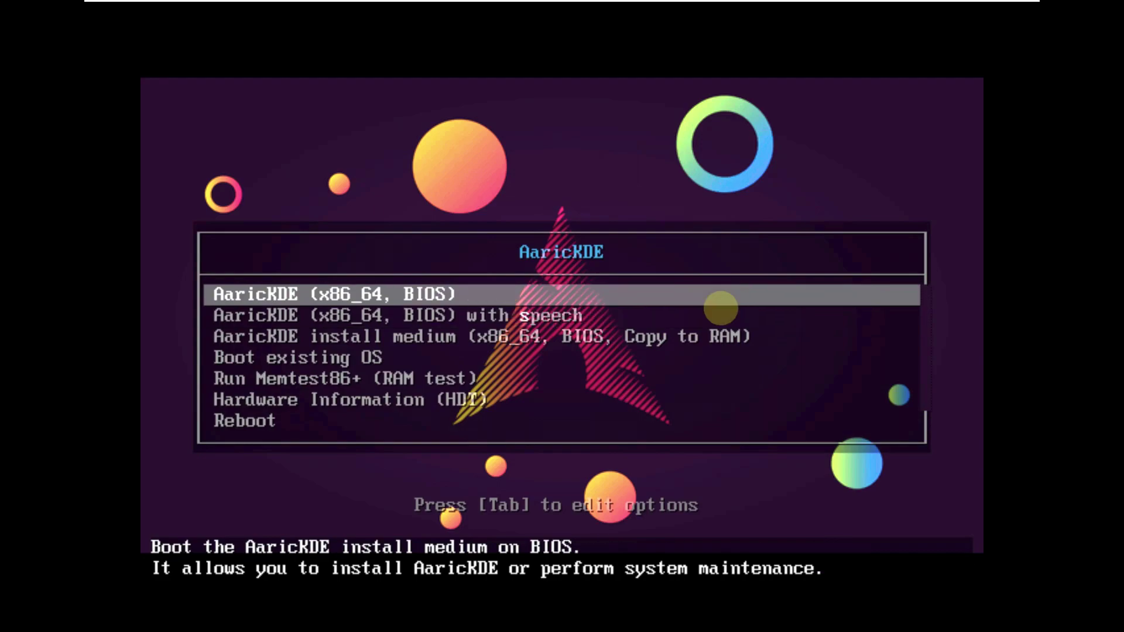
pyautogui.press('Return')
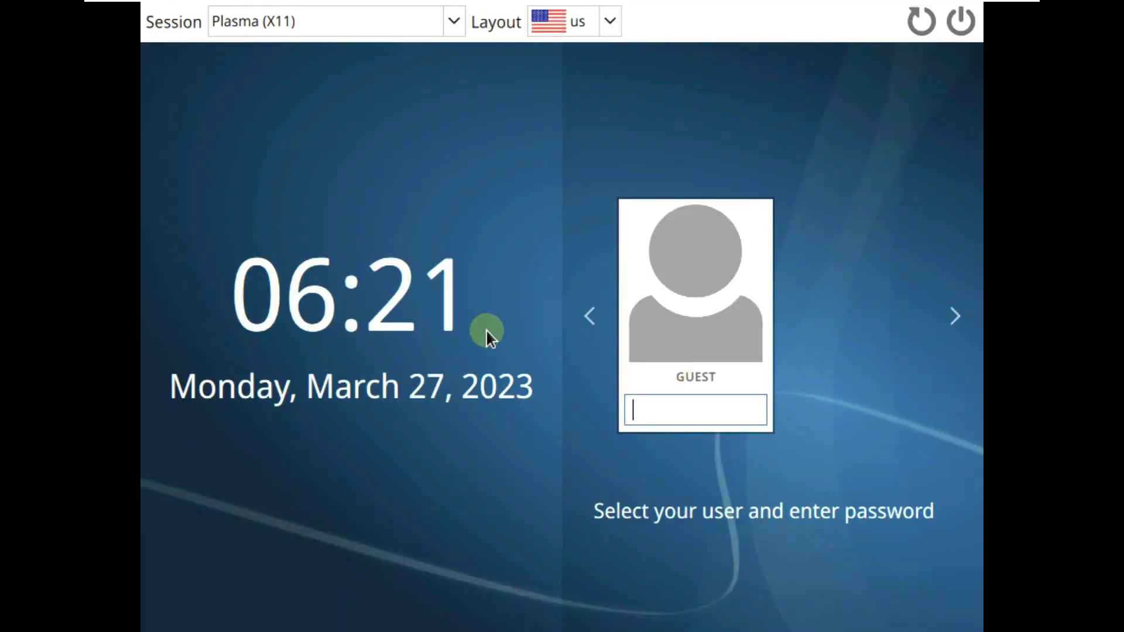
# Step: Check the Session and Layout dropdowns, then log in as Guest with the account password
pyautogui.click(457, 27)
pyautogui.click(455, 199)
pyautogui.click(611, 21)
pyautogui.click(585, 143)
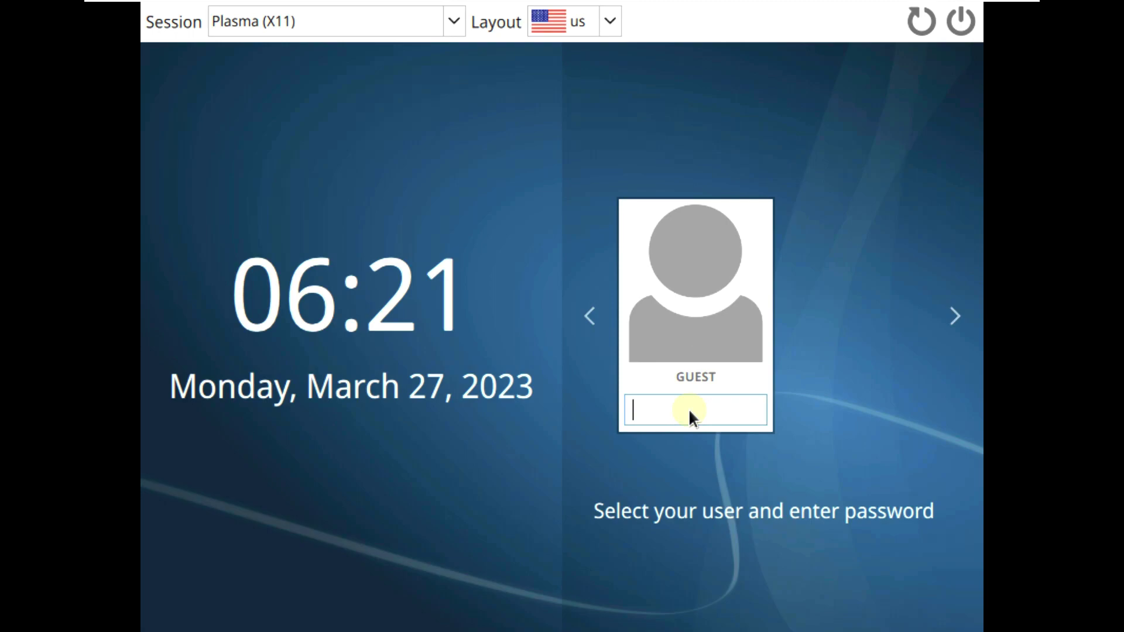
pyautogui.write('••••••••')
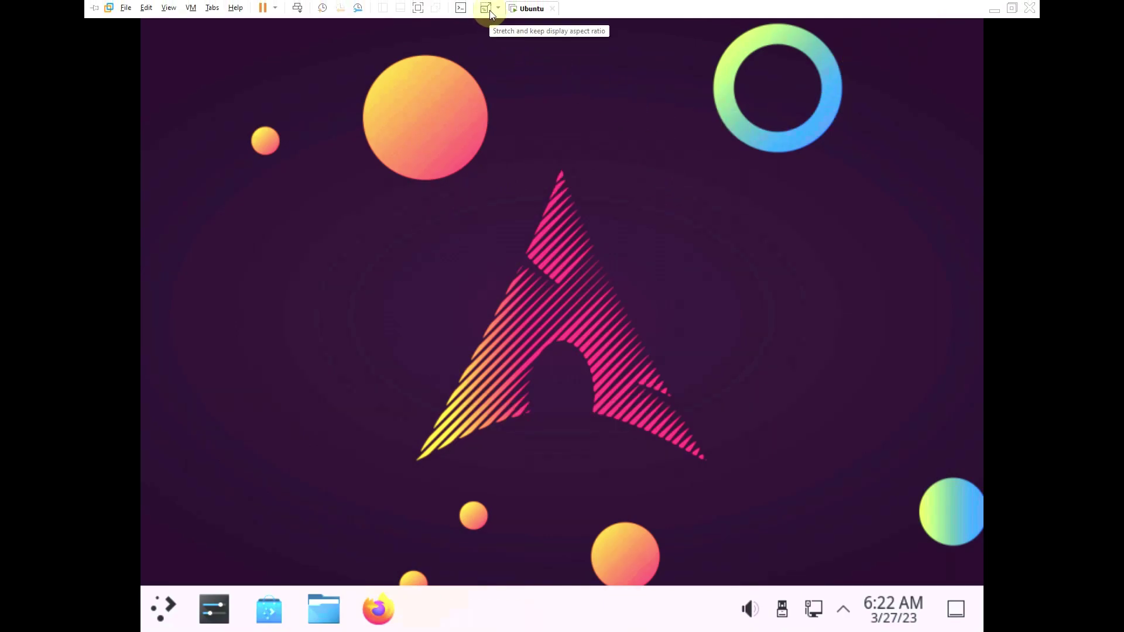
# Step: Exit VM full screen and set the display resolution to 1920x1080 (16:9) via Configure Display Settings
pyautogui.click(489, 12)
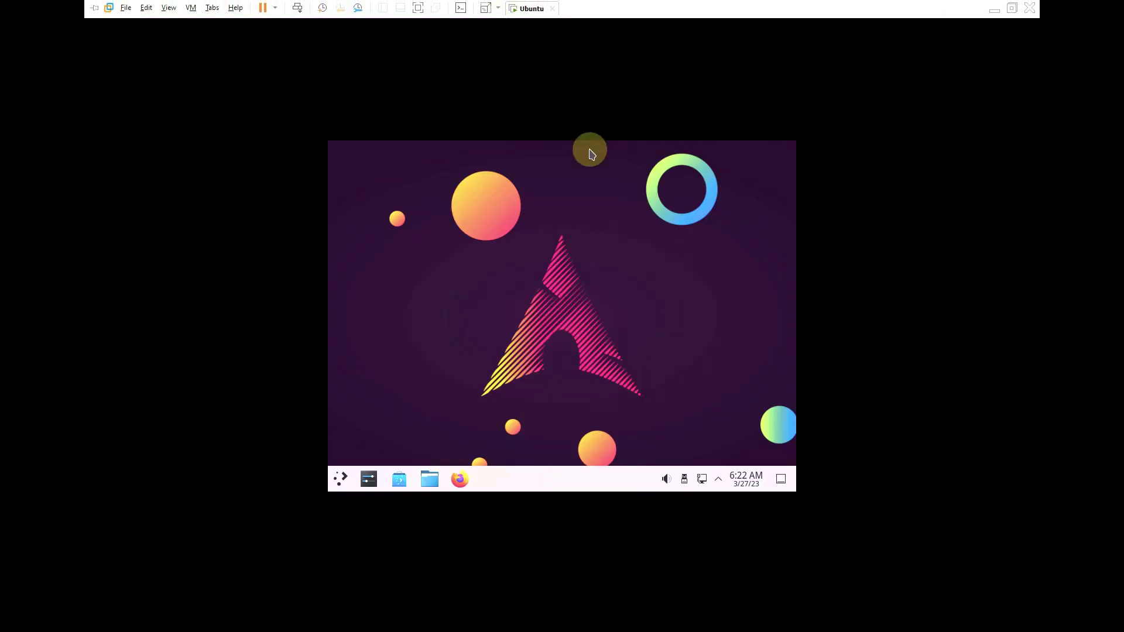
pyautogui.rightClick(484, 222)
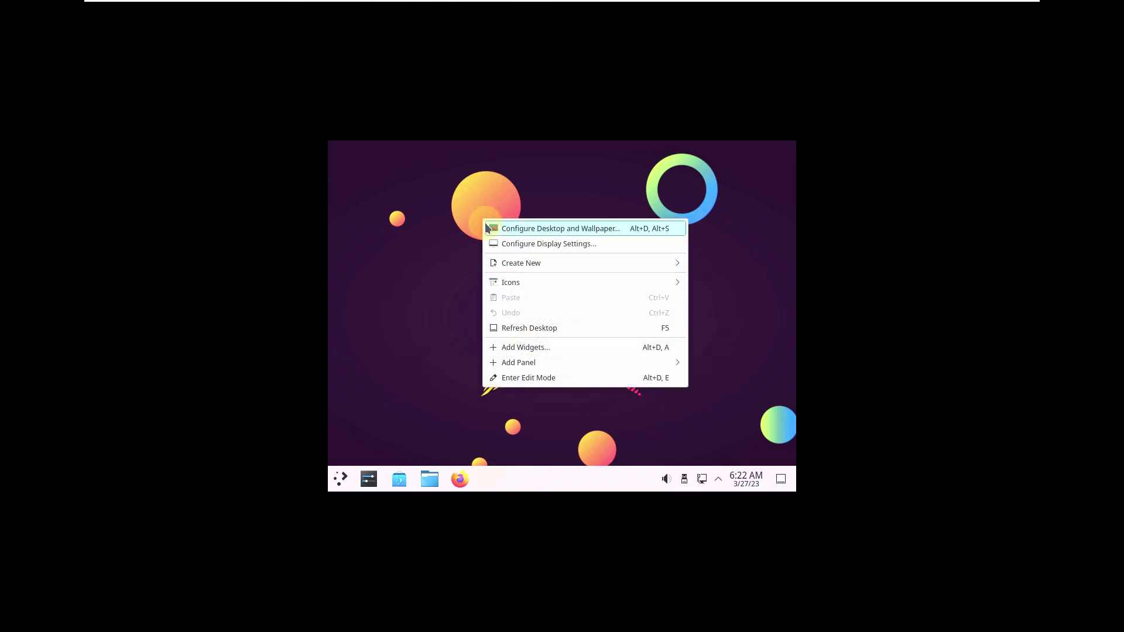
pyautogui.click(525, 246)
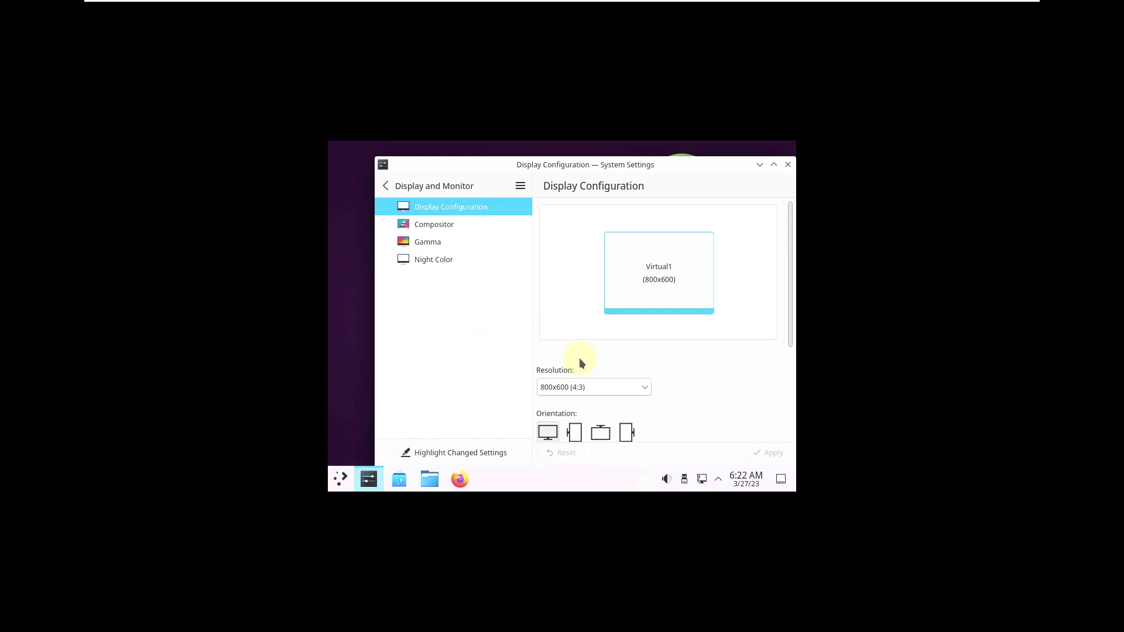
pyautogui.click(615, 387)
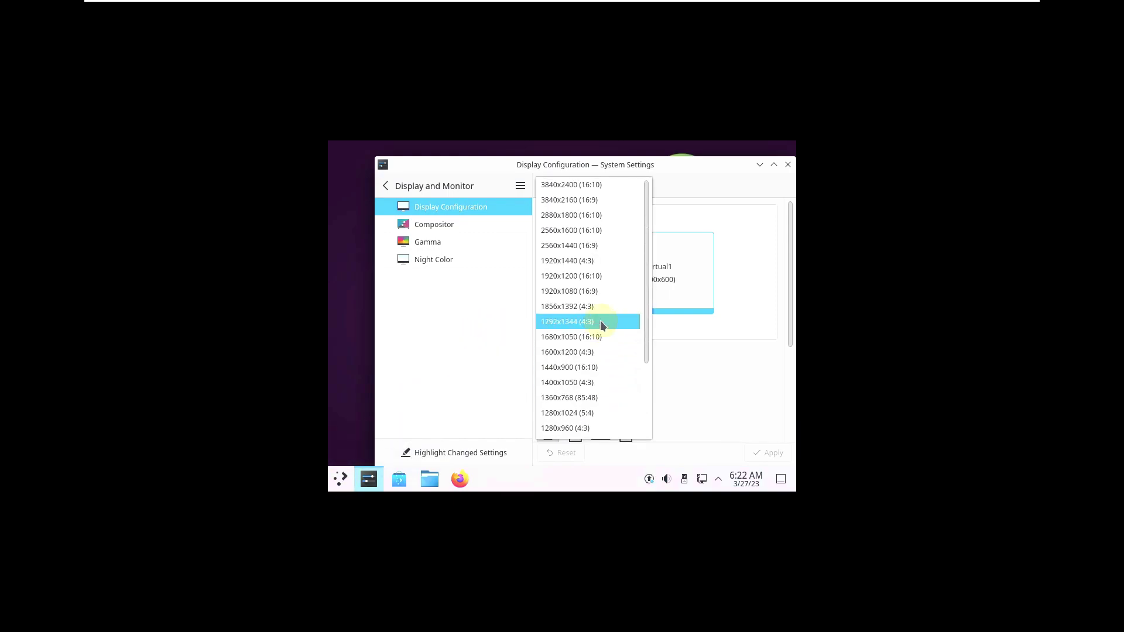
pyautogui.click(594, 291)
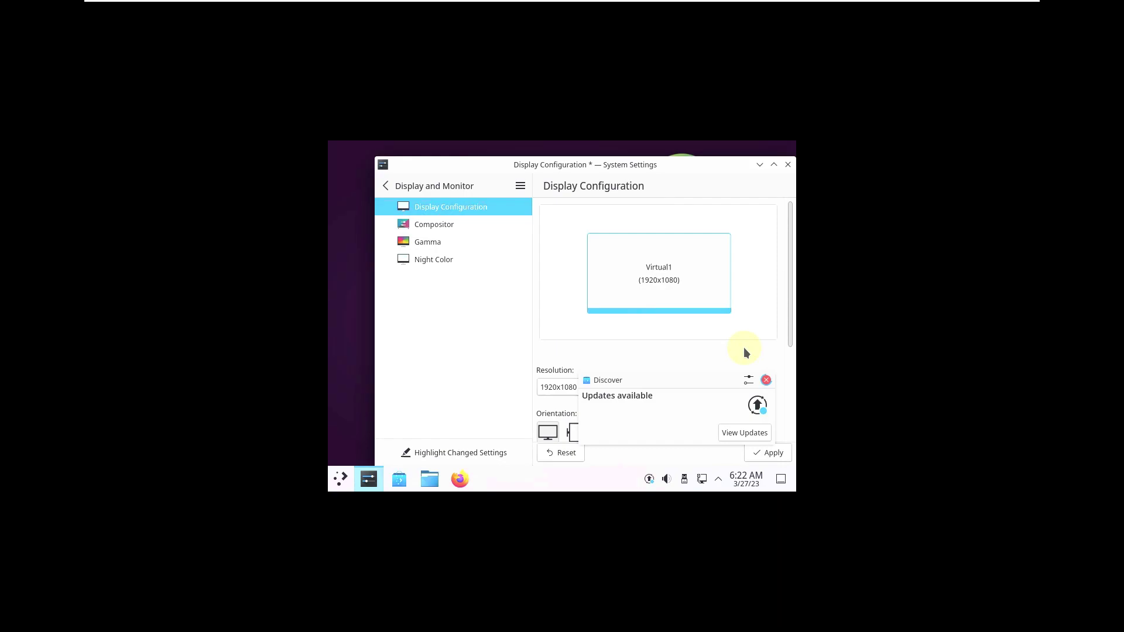
# Step: Dismiss the Discover updates notification and move the settings window to the screen centre
pyautogui.click(767, 382)
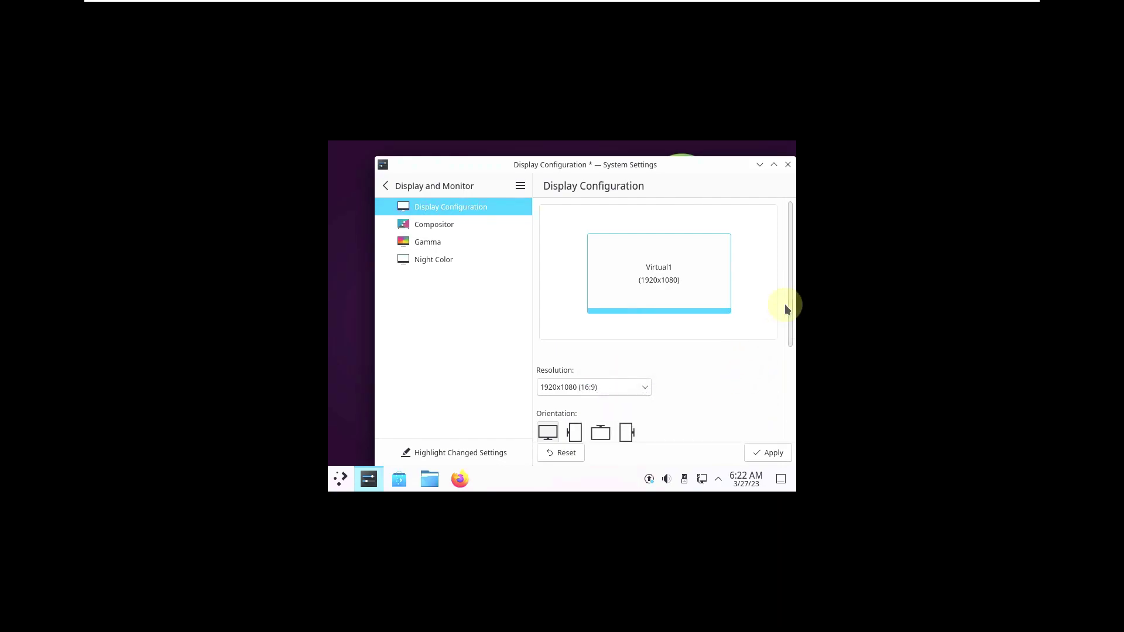
pyautogui.moveTo(788, 306); pyautogui.dragTo(788, 403)
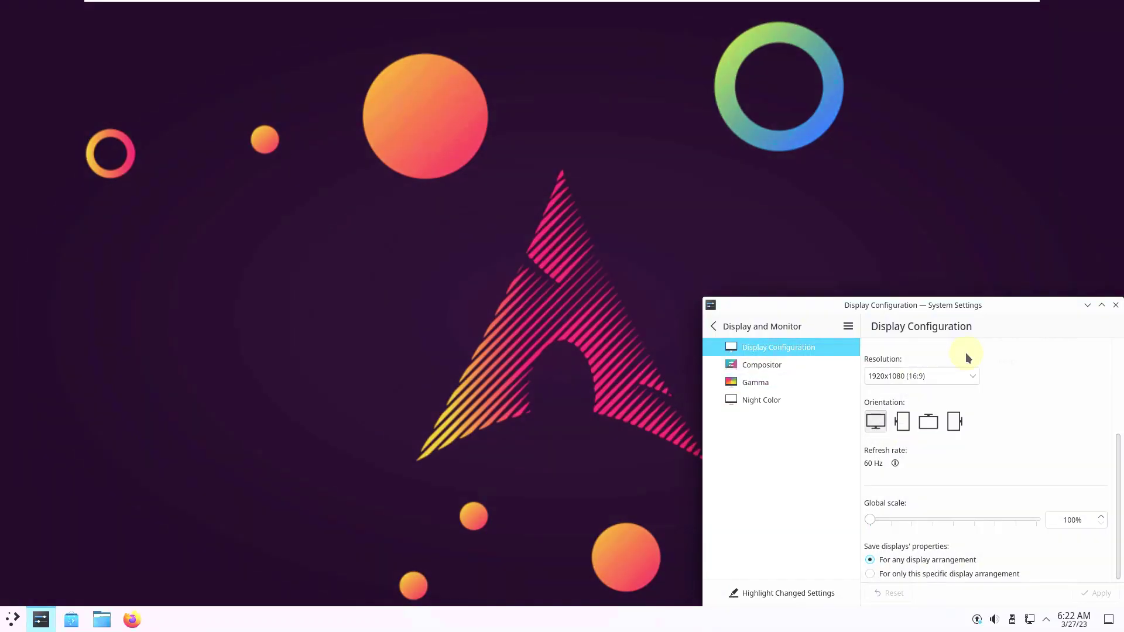
pyautogui.moveTo(948, 305); pyautogui.dragTo(539, 196)
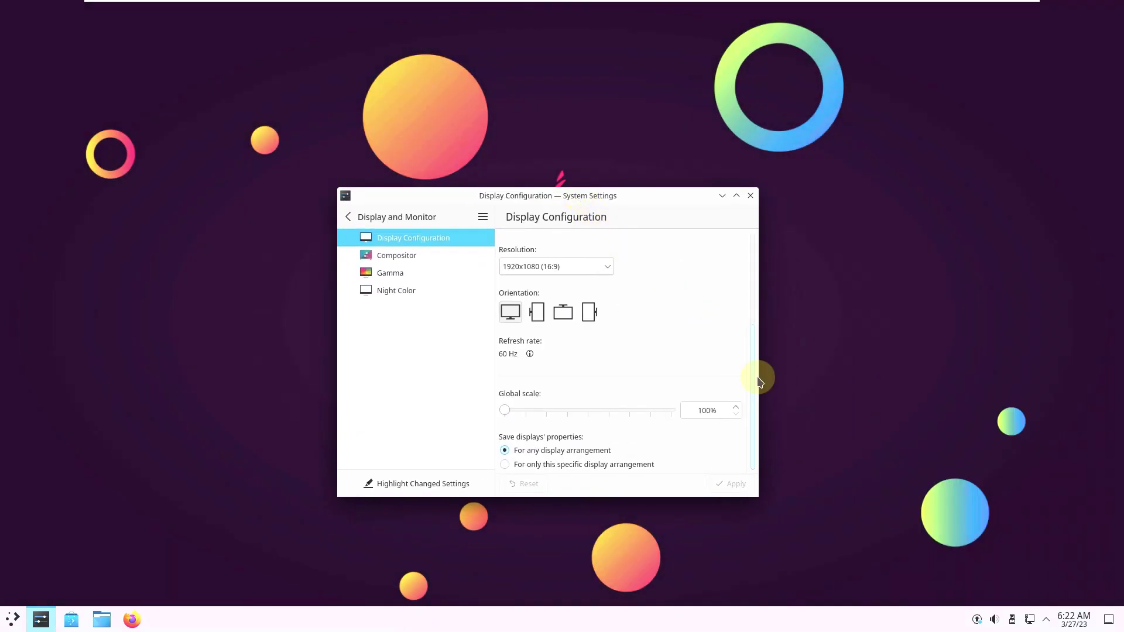
# Step: Maximize System Settings, select the 100% global scale value, and show About this System
pyautogui.click(736, 196)
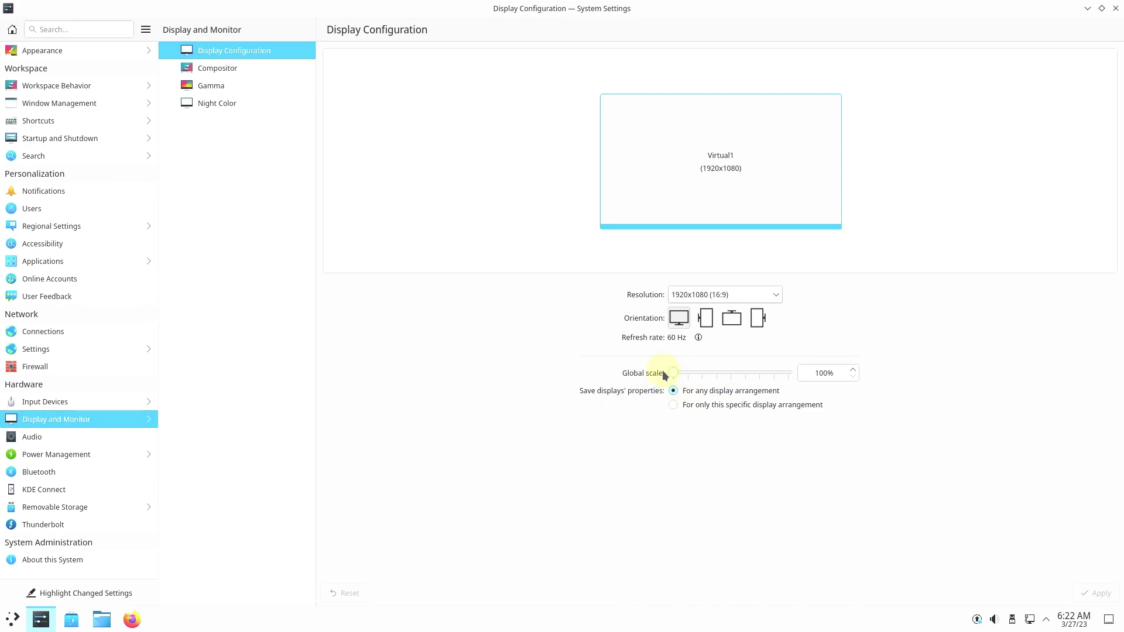
pyautogui.tripleClick(832, 373)
pyautogui.click(90, 564)
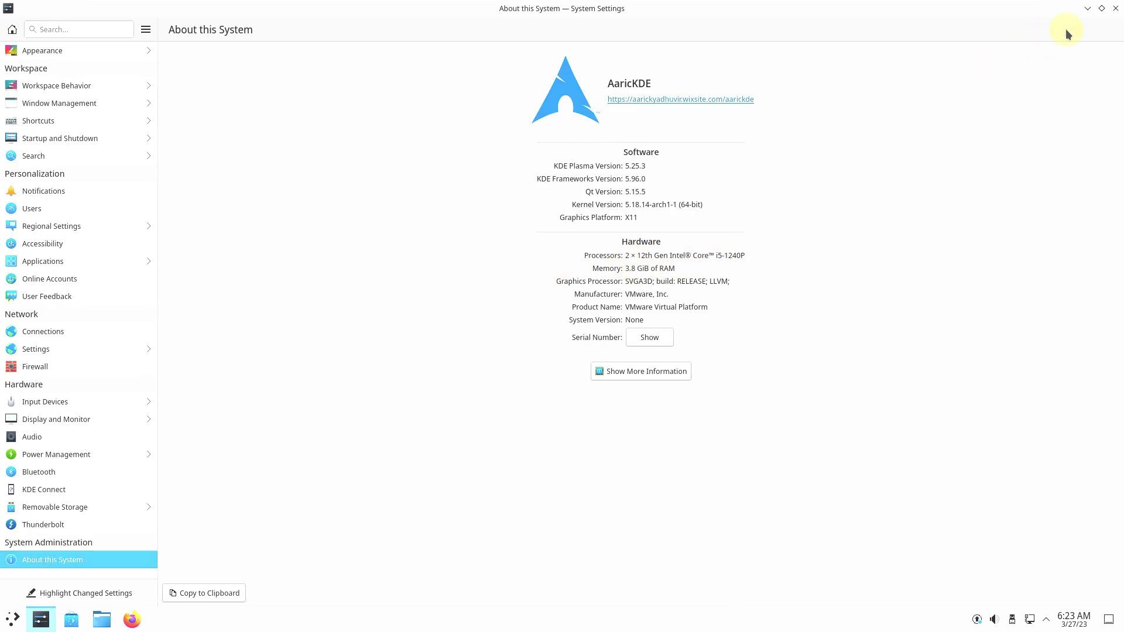
# Step: Close System Settings, launch System Monitor from the System menu, and maximize it
pyautogui.click(1115, 8)
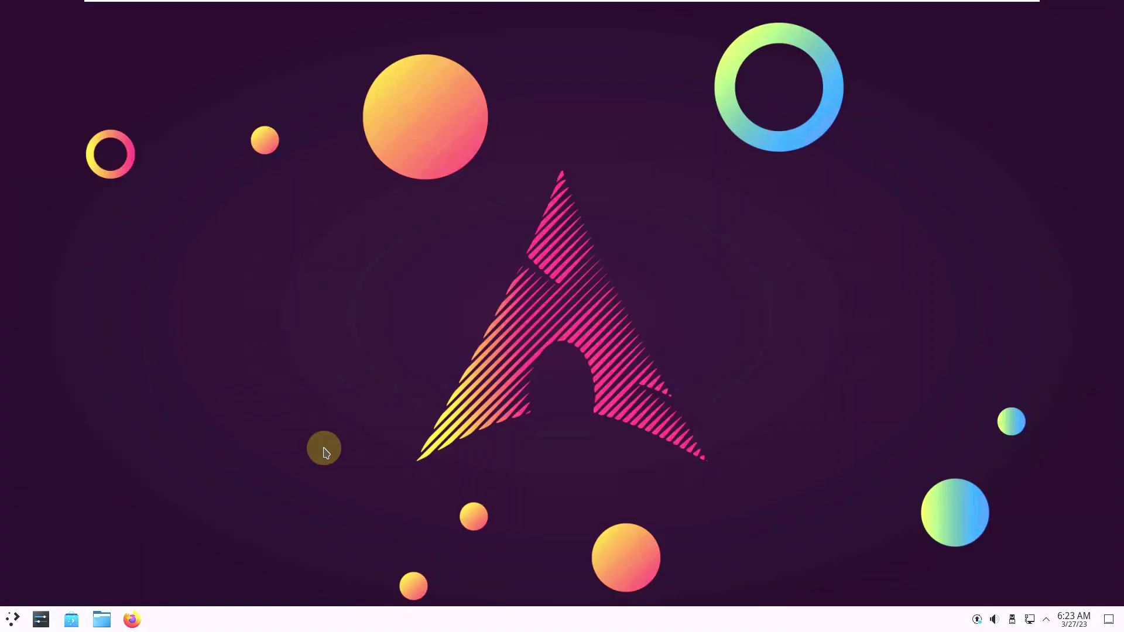
pyautogui.click(13, 619)
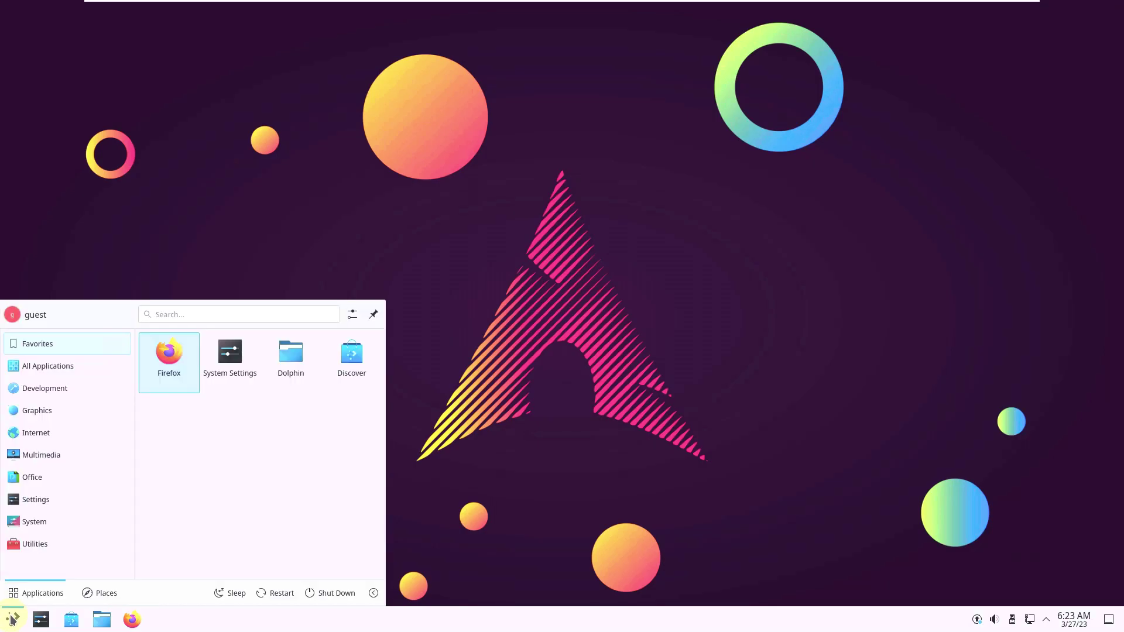
pyautogui.moveTo(55, 525)
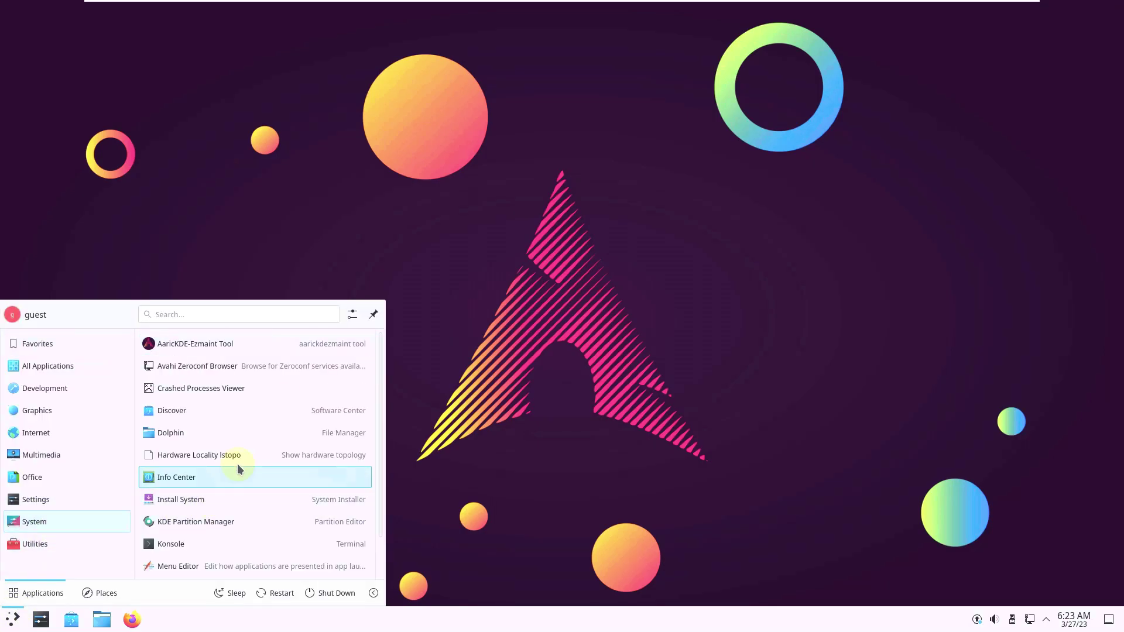
pyautogui.scroll(-1, 241, 463)
pyautogui.click(213, 567)
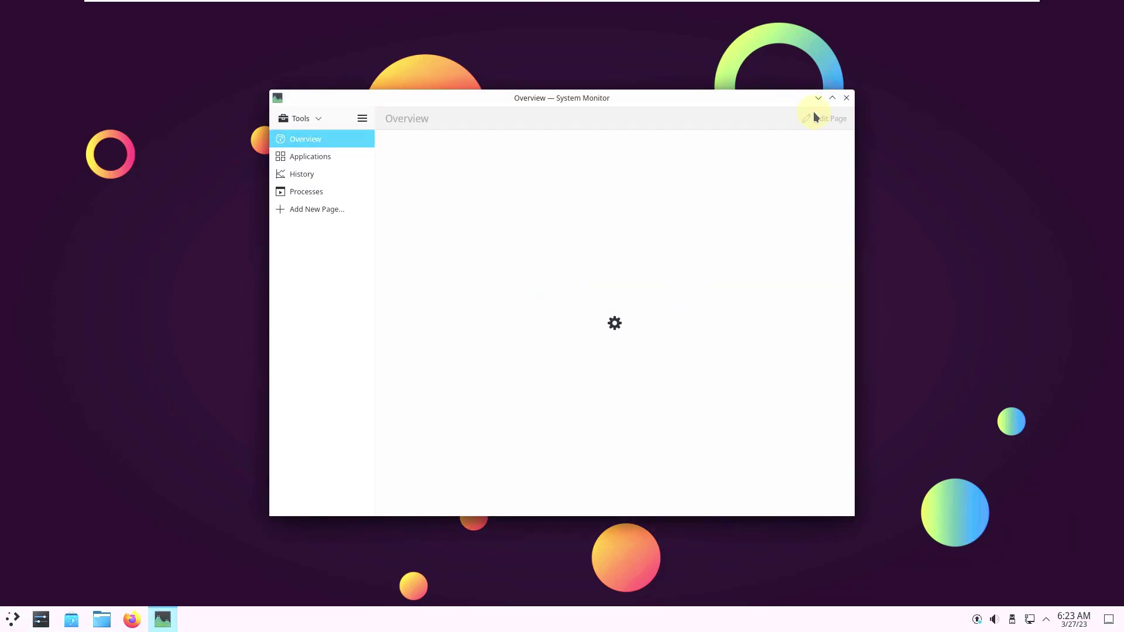
pyautogui.click(832, 97)
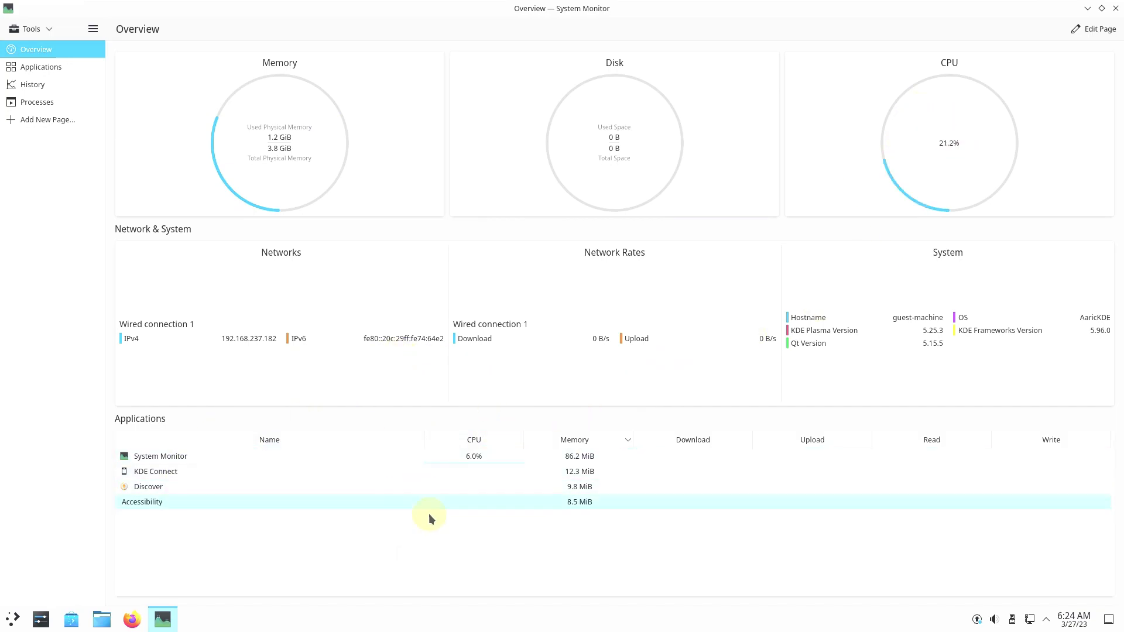
# Step: Browse the Applications, History and About System Monitor pages, then show Processes in tree view
pyautogui.click(61, 69)
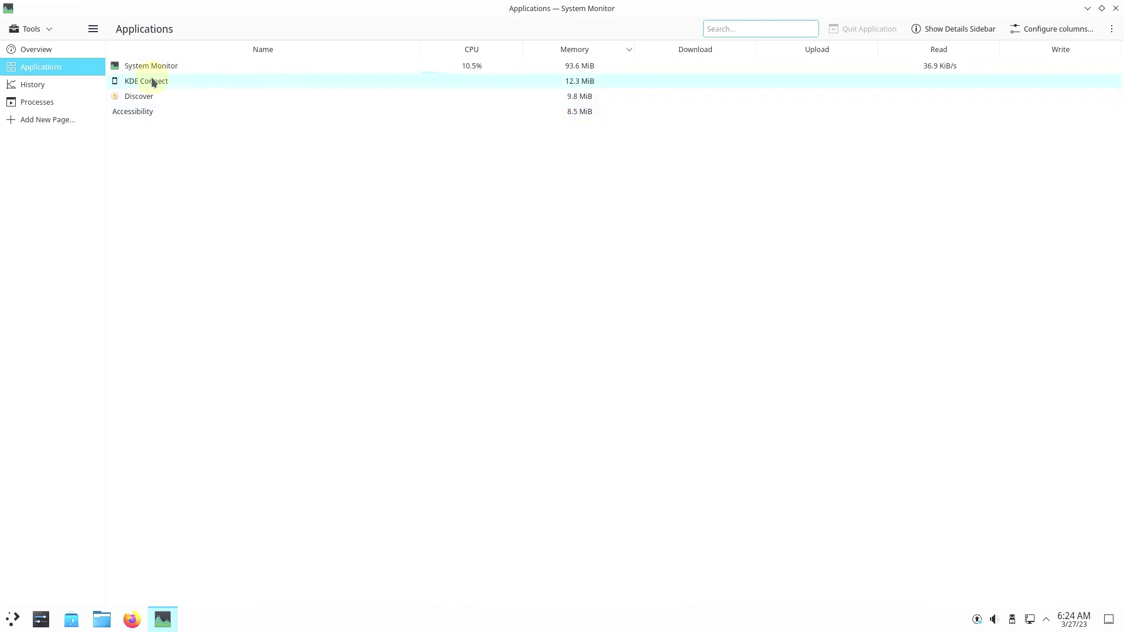
pyautogui.click(73, 86)
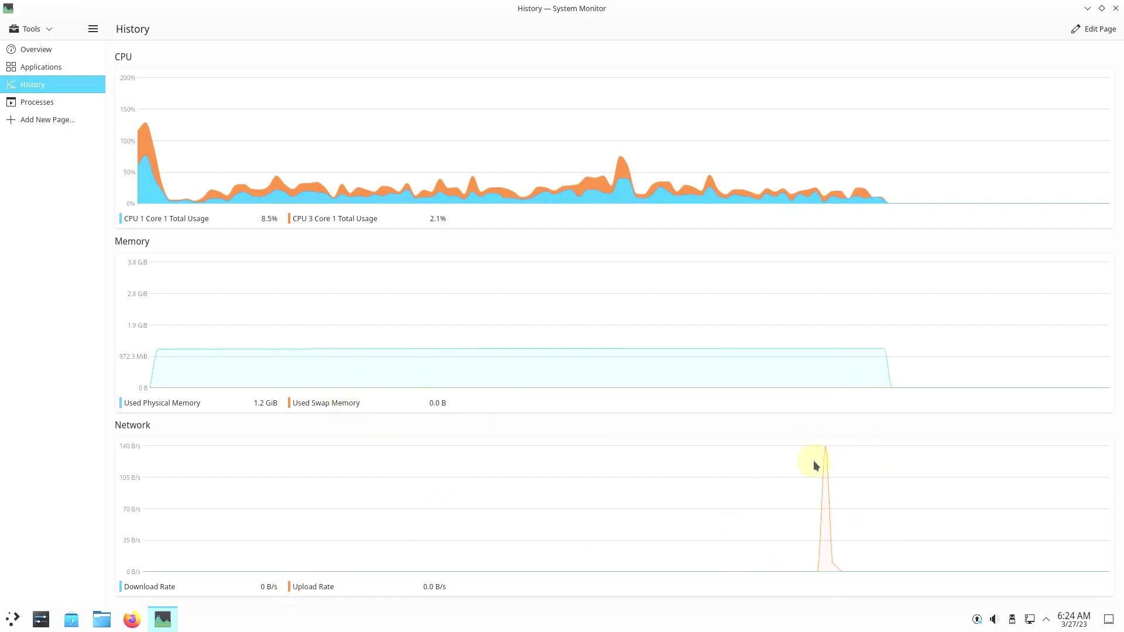
pyautogui.click(92, 29)
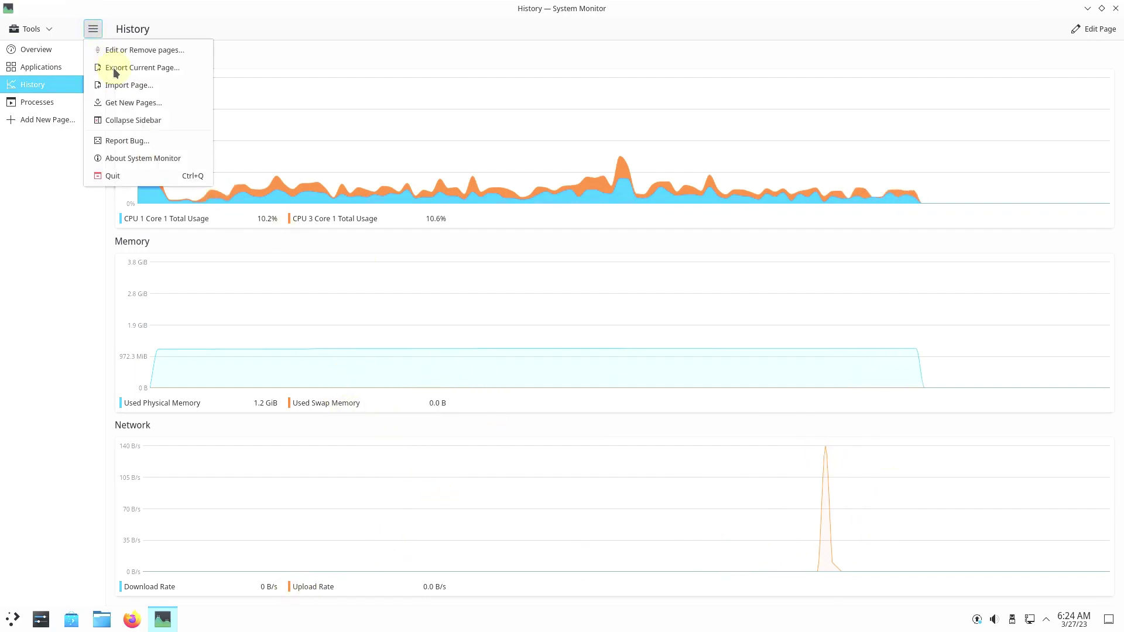
pyautogui.press('Return')
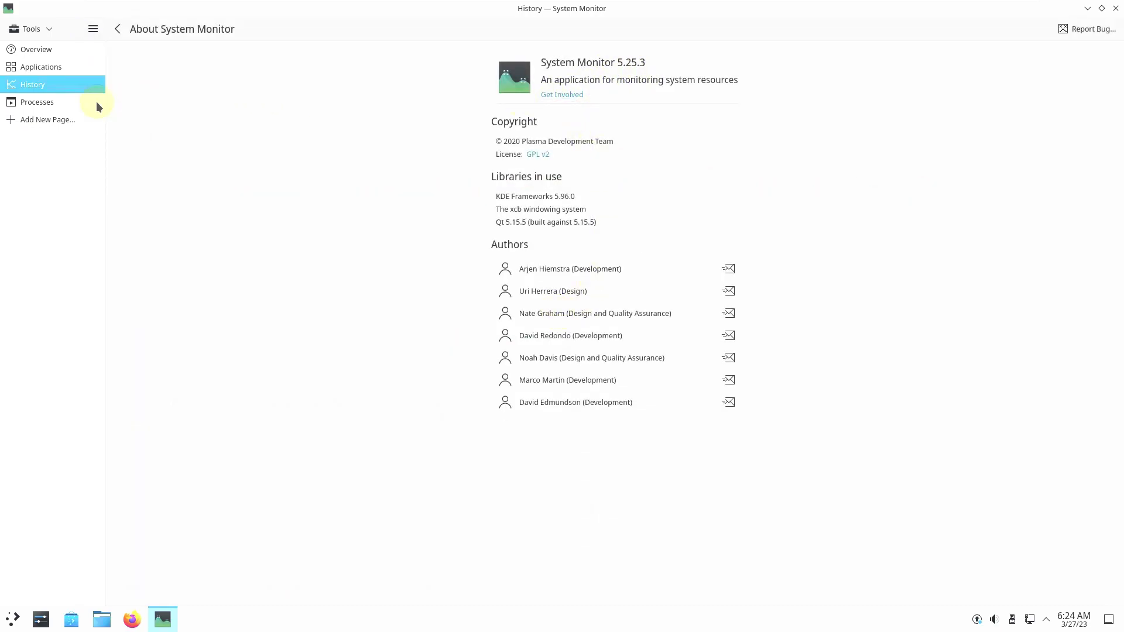
pyautogui.click(51, 102)
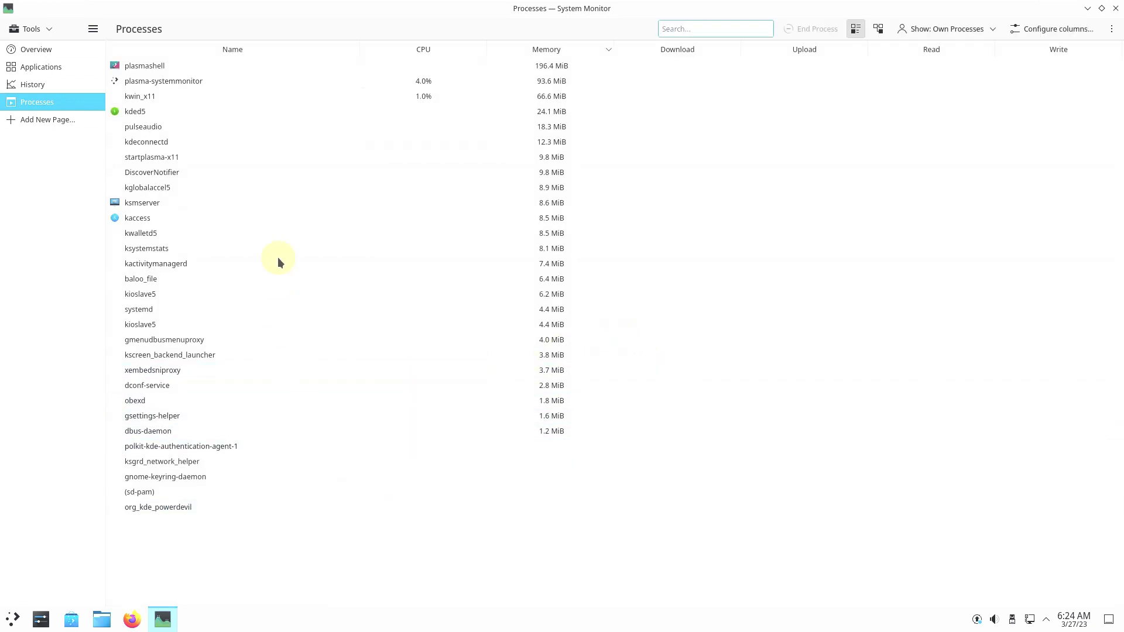
pyautogui.click(878, 29)
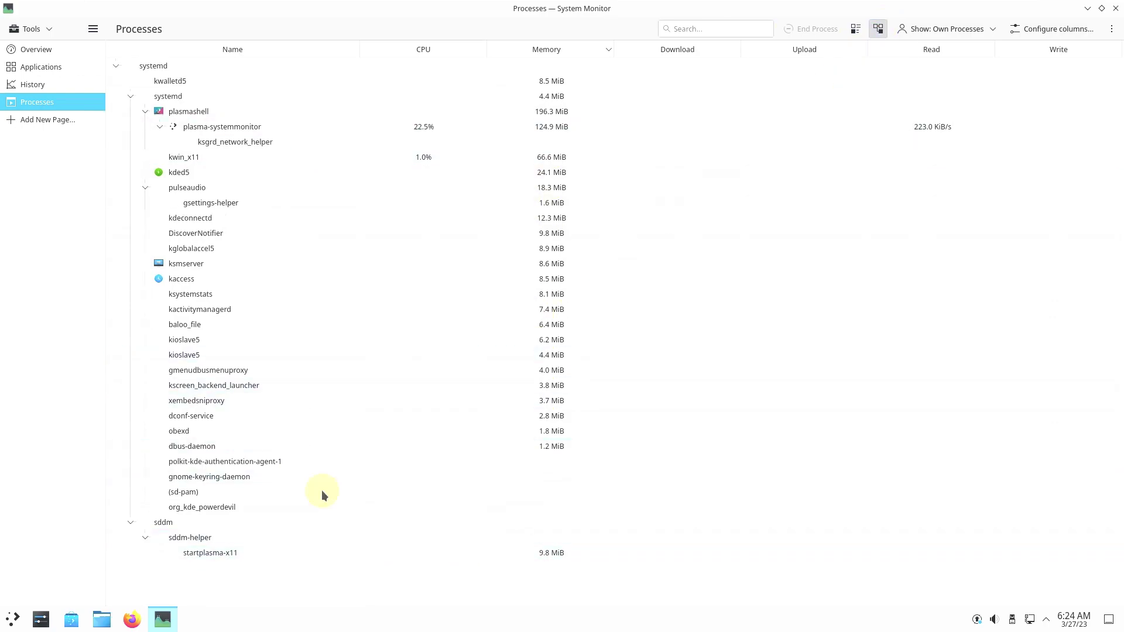
# Step: Close System Monitor, launch Konsole from the launcher, and view its About Konsole information
pyautogui.click(1115, 10)
pyautogui.click(13, 619)
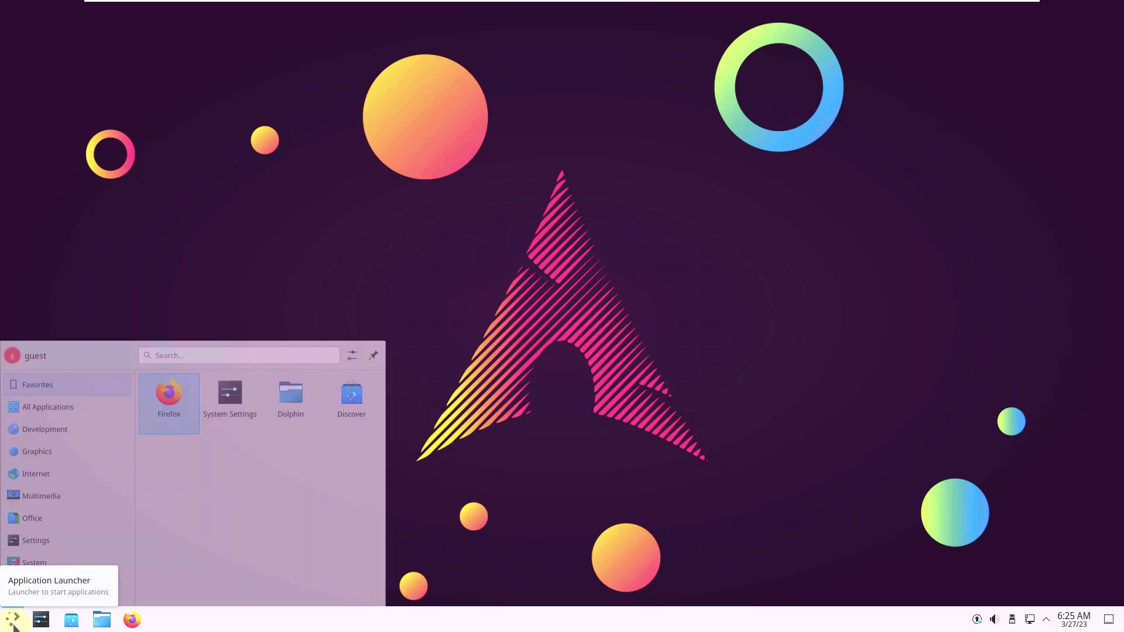
pyautogui.moveTo(40, 527)
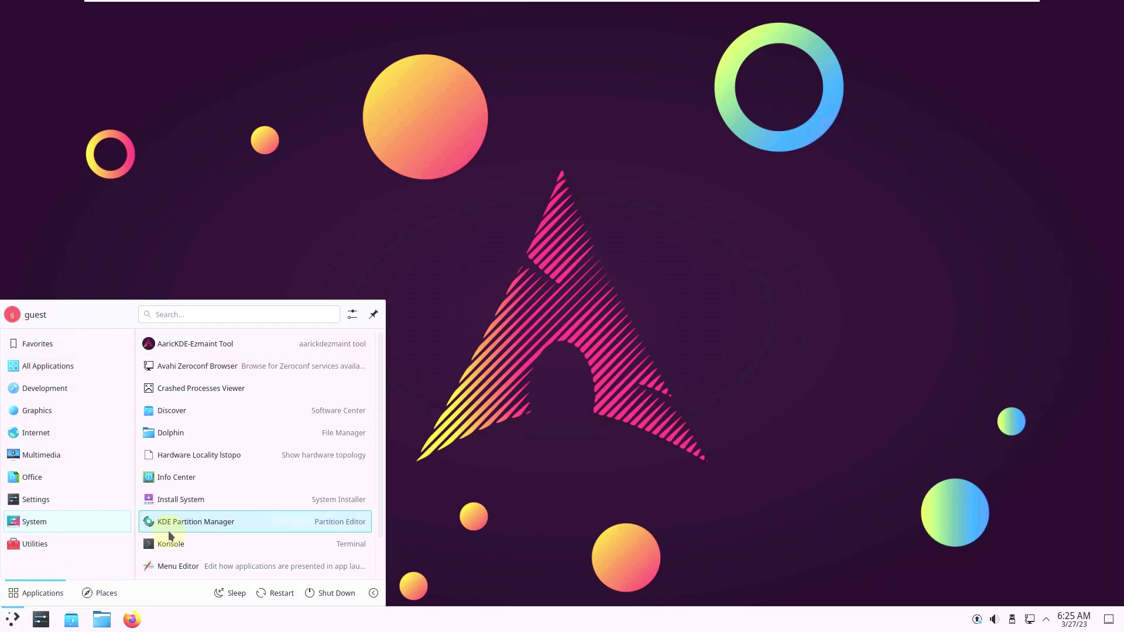
pyautogui.click(183, 543)
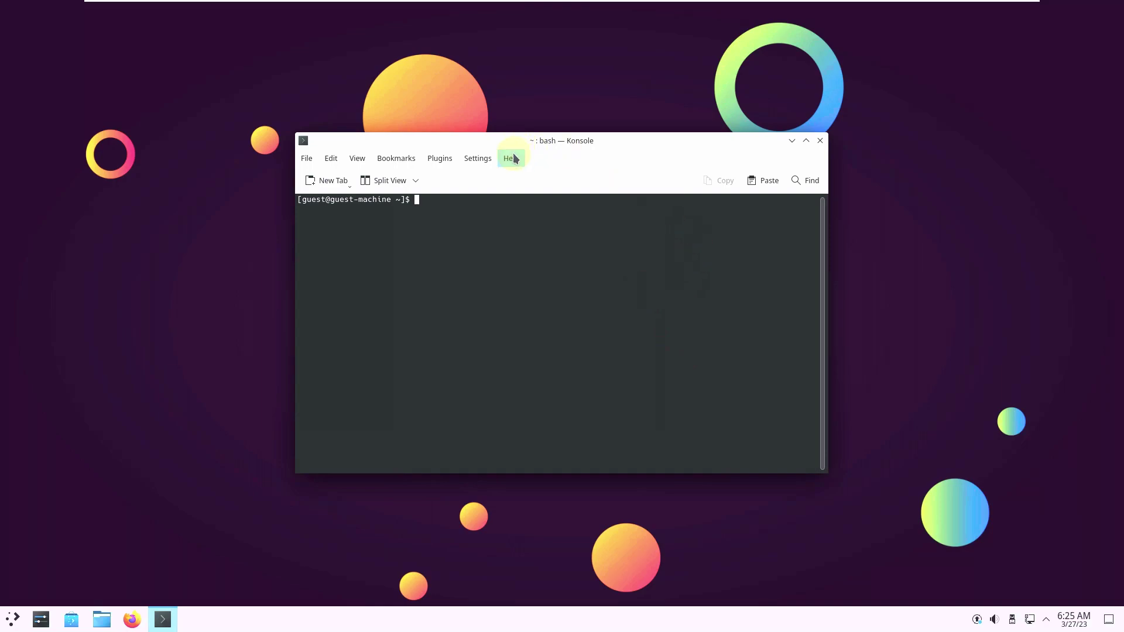
pyautogui.click(511, 158)
pyautogui.click(548, 268)
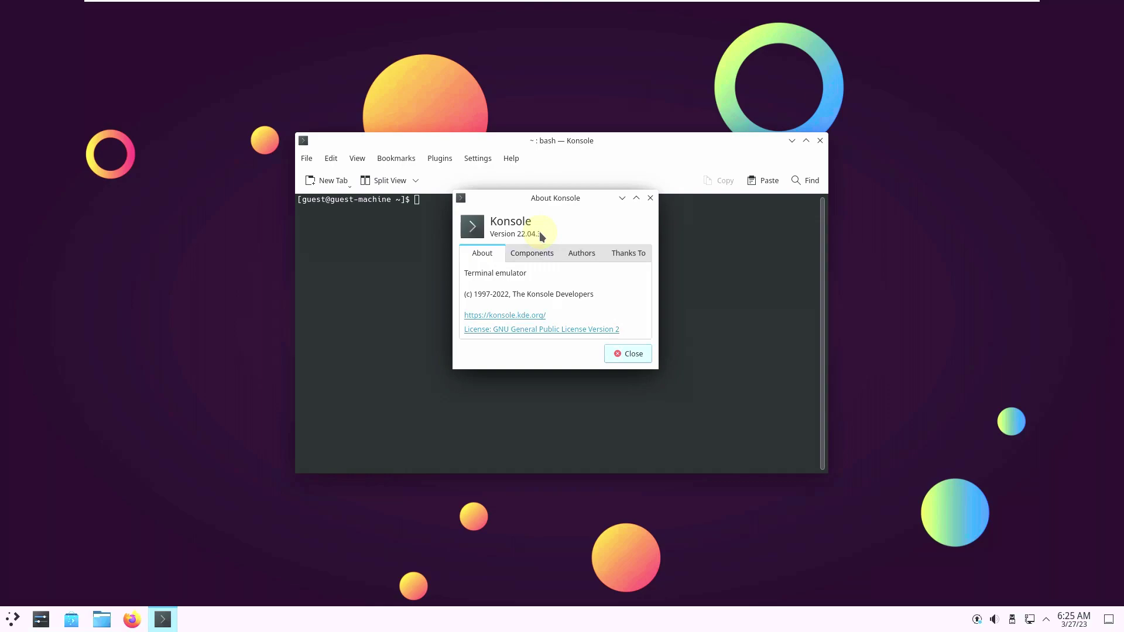
pyautogui.click(632, 353)
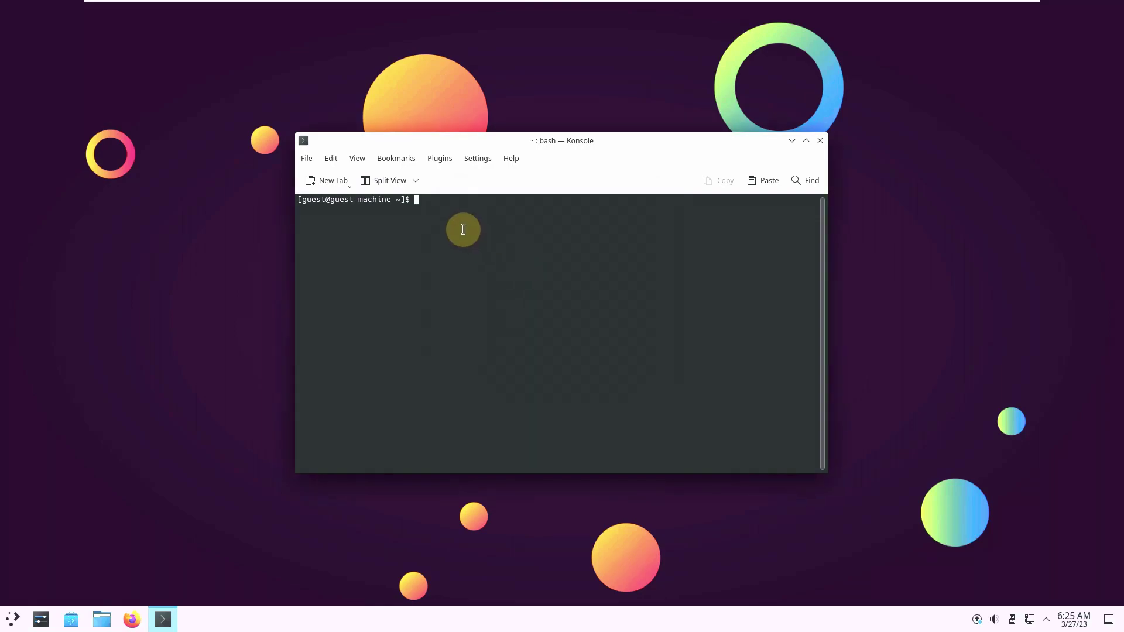
# Step: Run inxi, uname -a, cat /etc/issue and htop in Konsole
pyautogui.write('inxi')
pyautogui.press('Return')
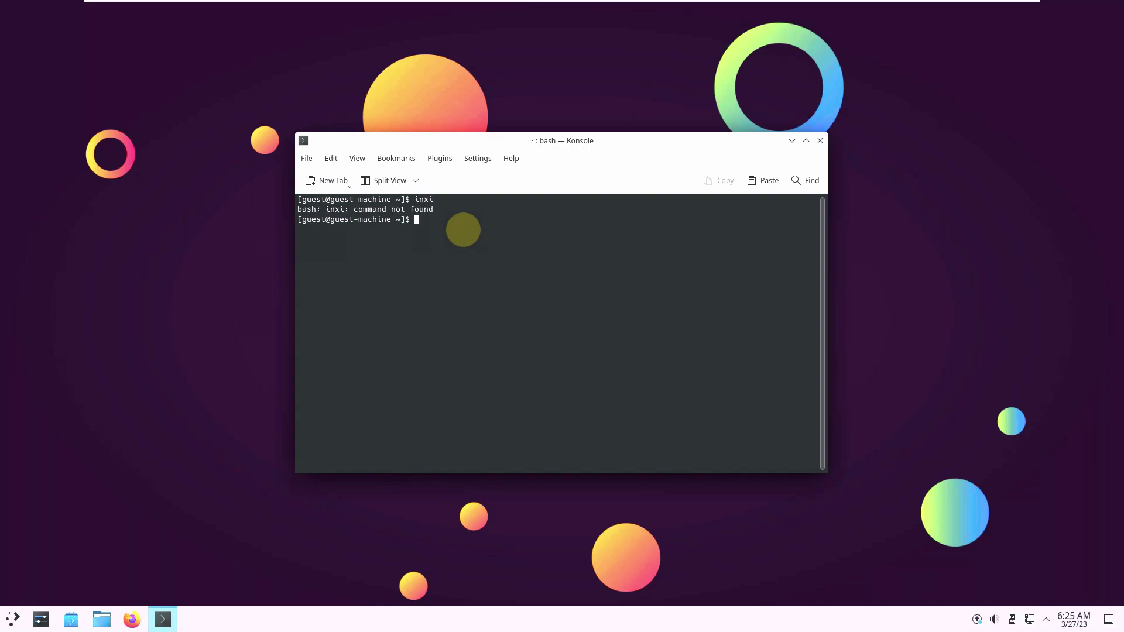
pyautogui.write('uname -a')
pyautogui.press('Return')
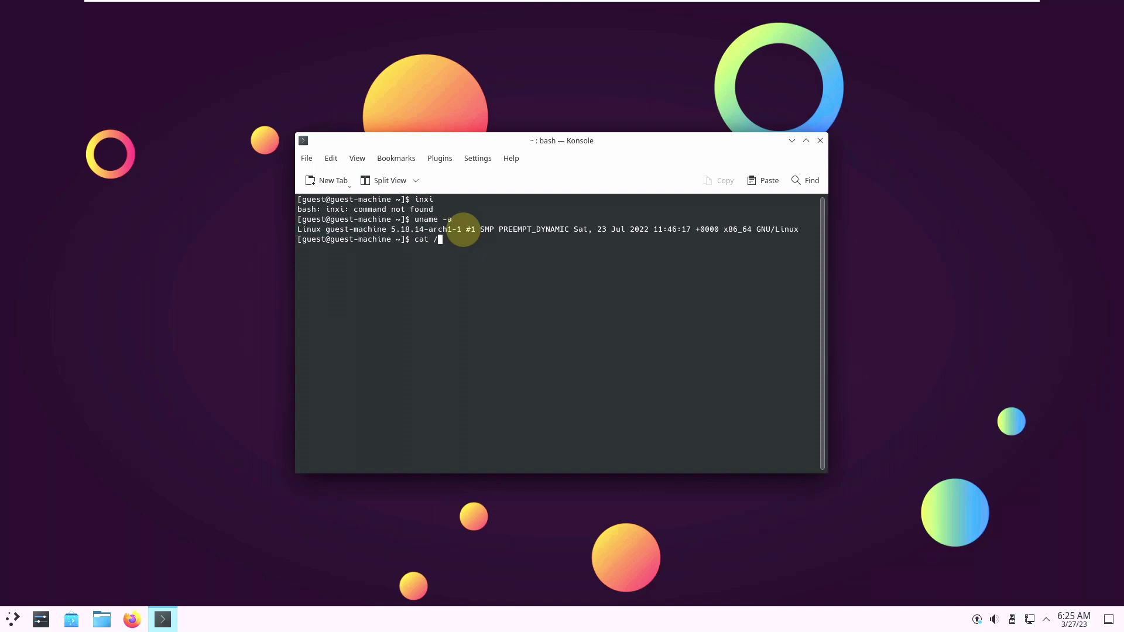
pyautogui.write('cat /etc/issue')
pyautogui.press('Return')
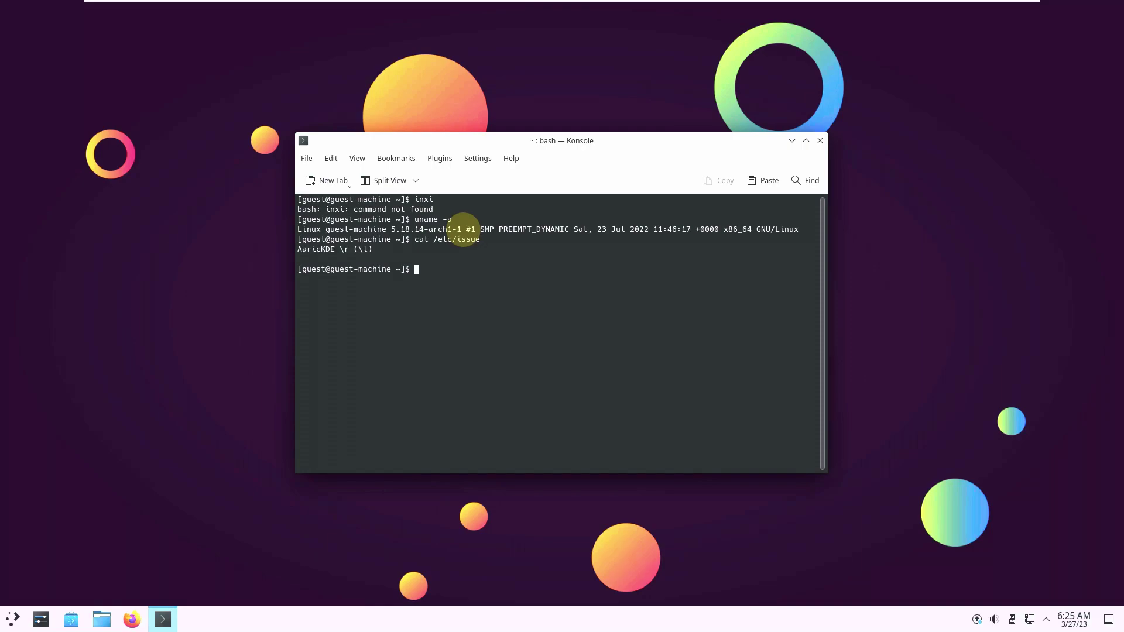
pyautogui.write('htop')
pyautogui.press('Return')
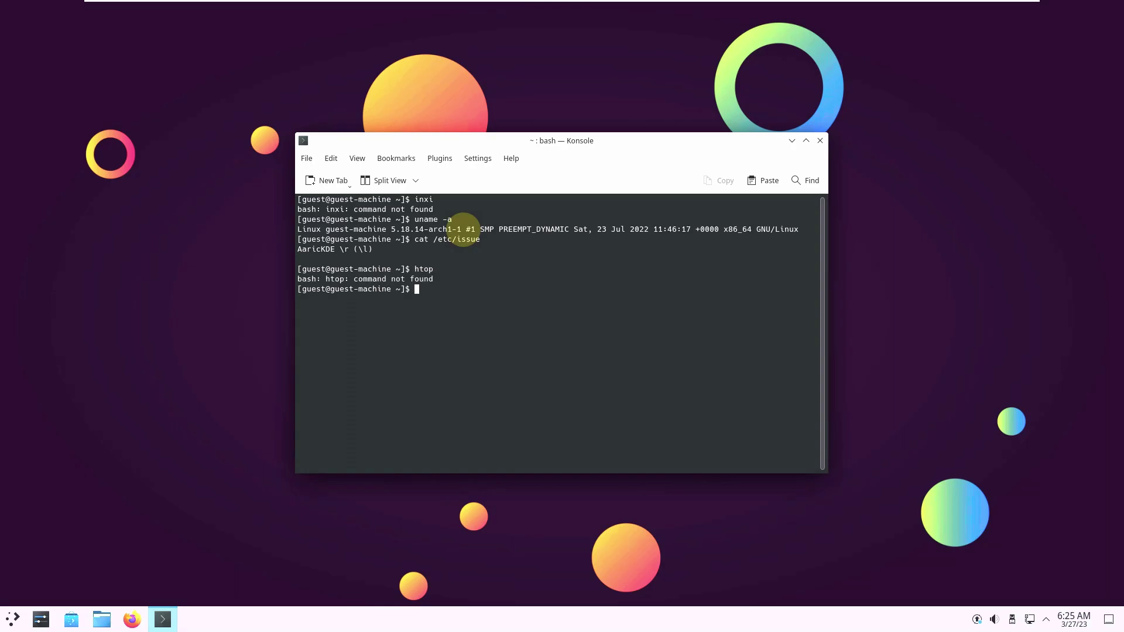
# Step: Exit the shell to close Konsole and launch Firefox from the taskbar
pyautogui.write('exit')
pyautogui.press('Return')
pyautogui.click(132, 619)
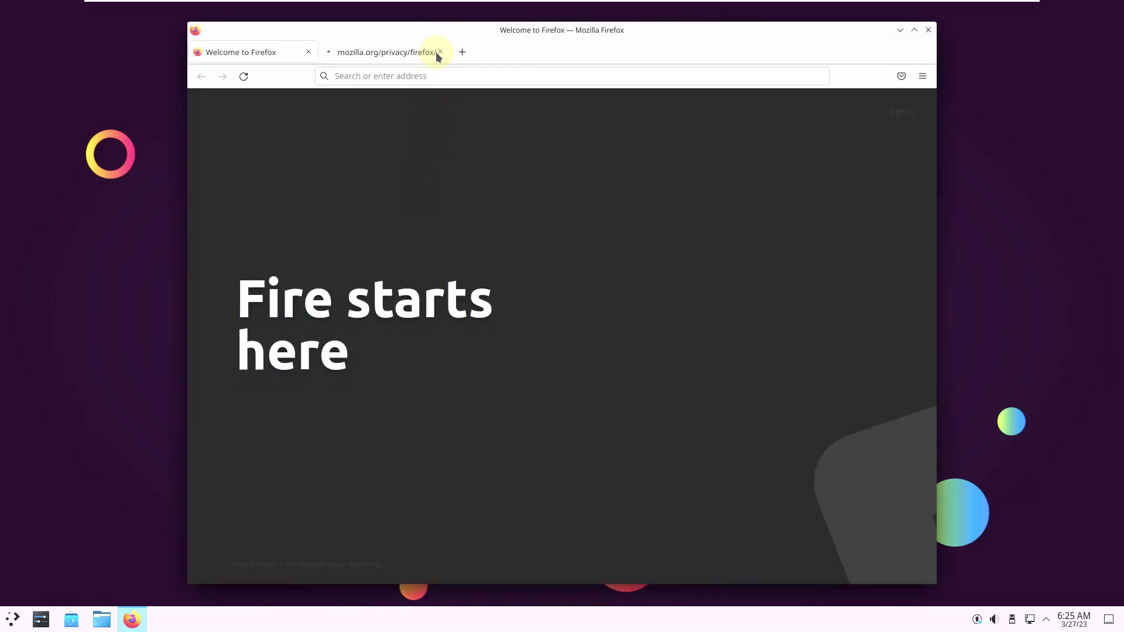
# Step: Close the mozilla.org tab, confirm Firefox 103.0 (64-bit) in About Firefox, and type aarickde in the address bar
pyautogui.click(439, 52)
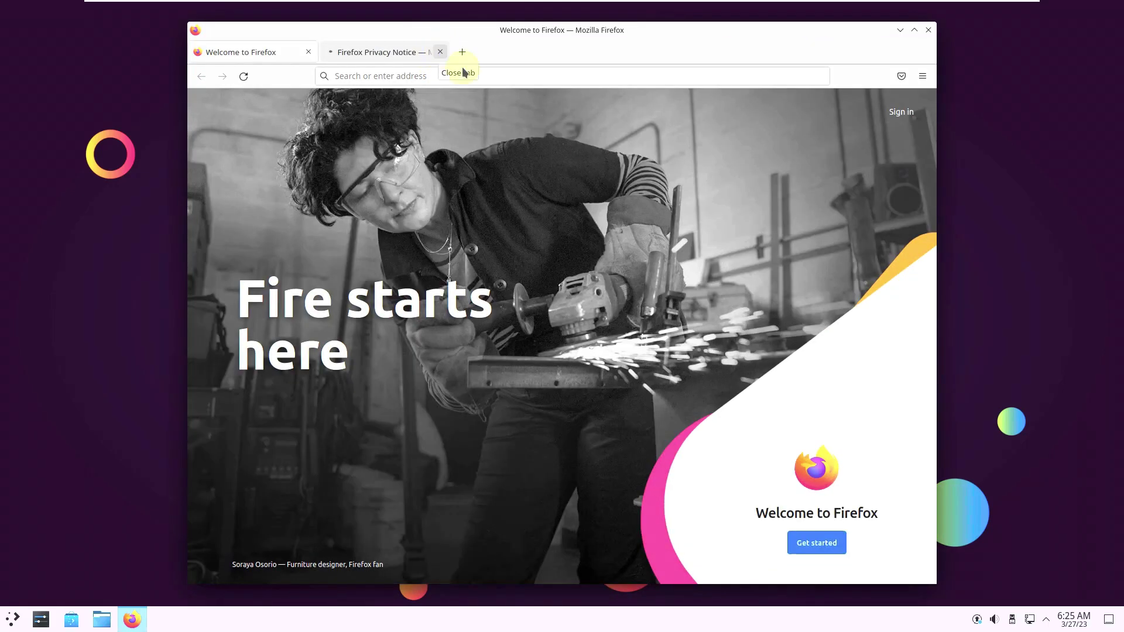
pyautogui.click(920, 79)
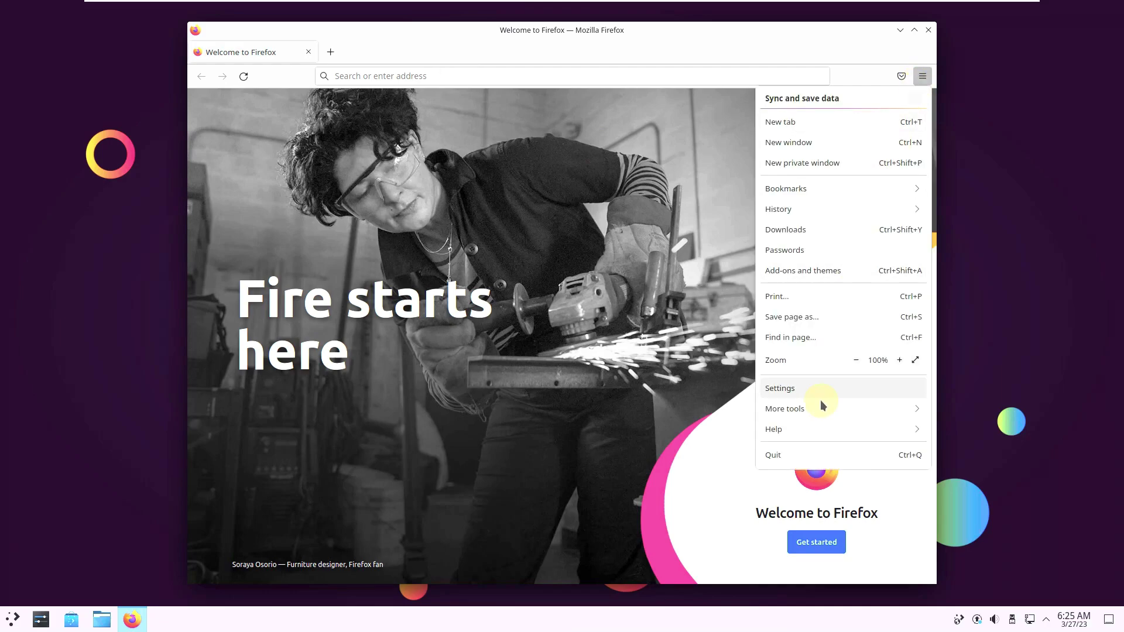
pyautogui.click(806, 434)
pyautogui.click(785, 229)
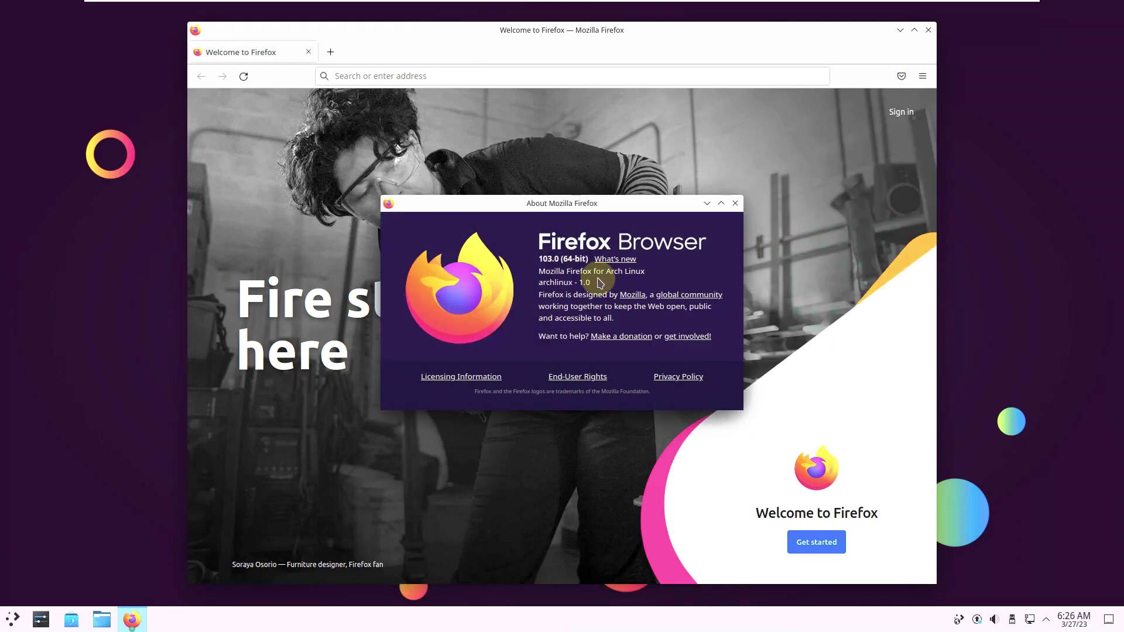
pyautogui.moveTo(537, 259); pyautogui.dragTo(590, 268)
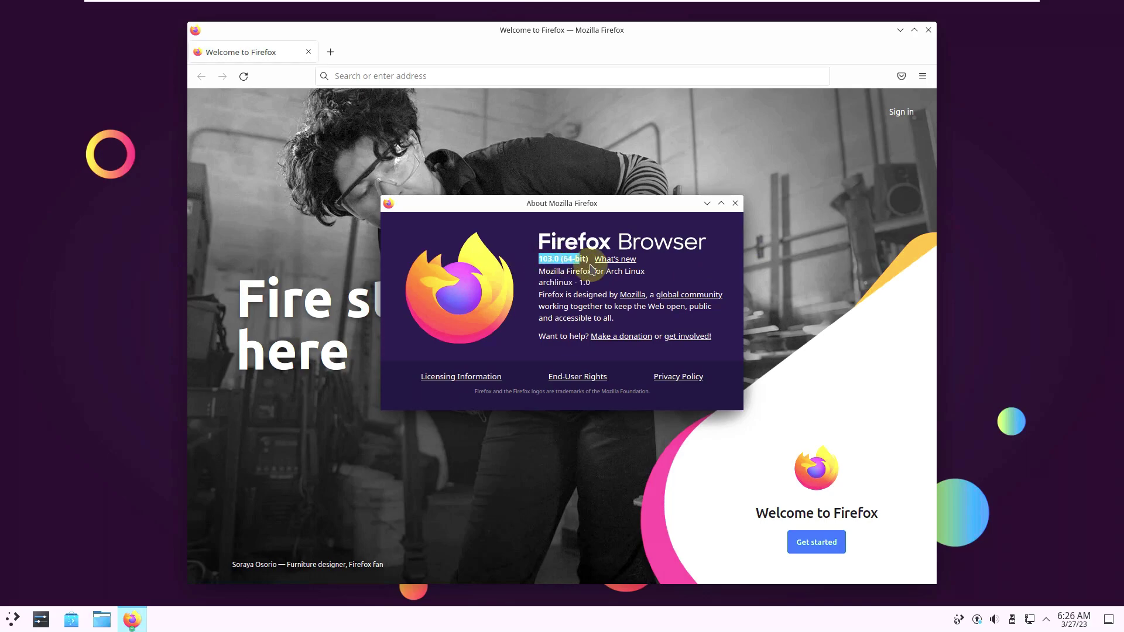
pyautogui.click(735, 203)
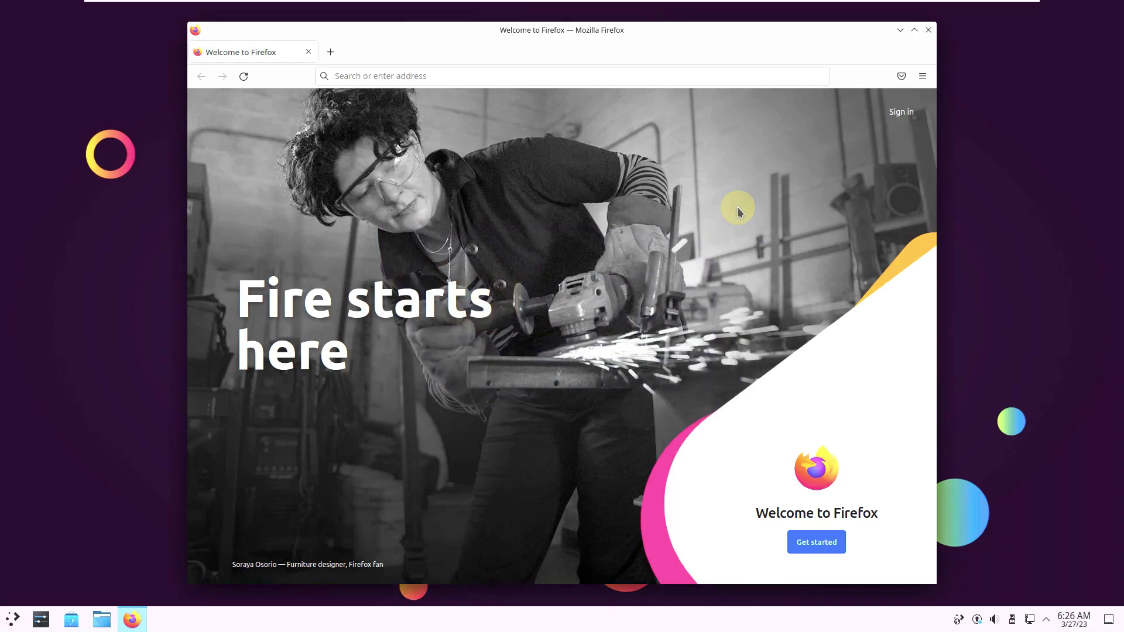
pyautogui.click(438, 77)
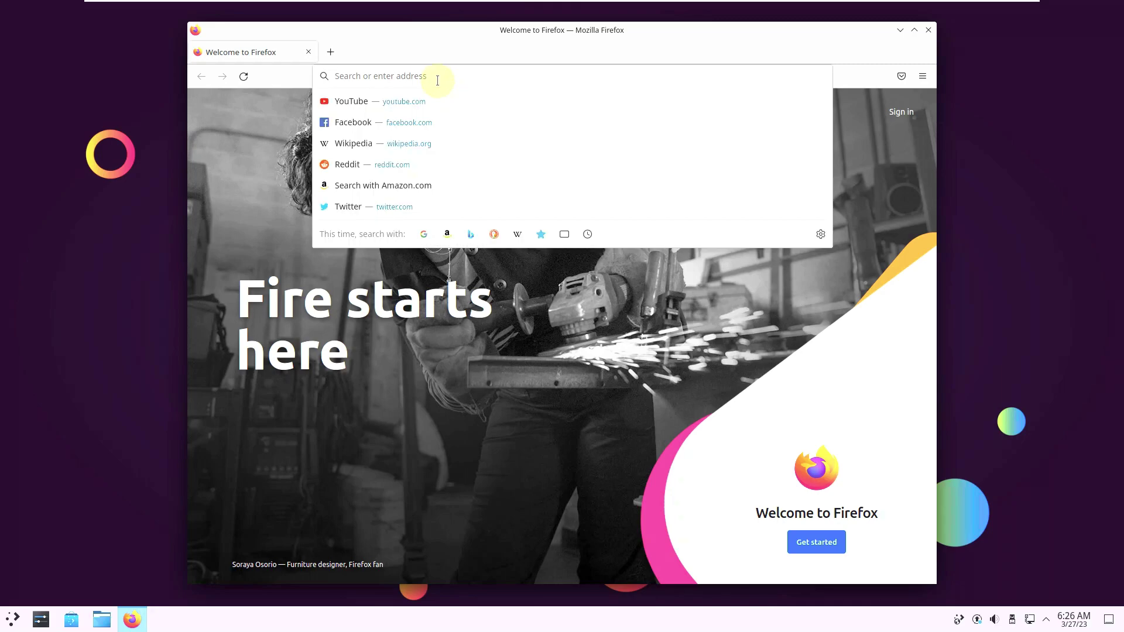
pyautogui.write('aa')
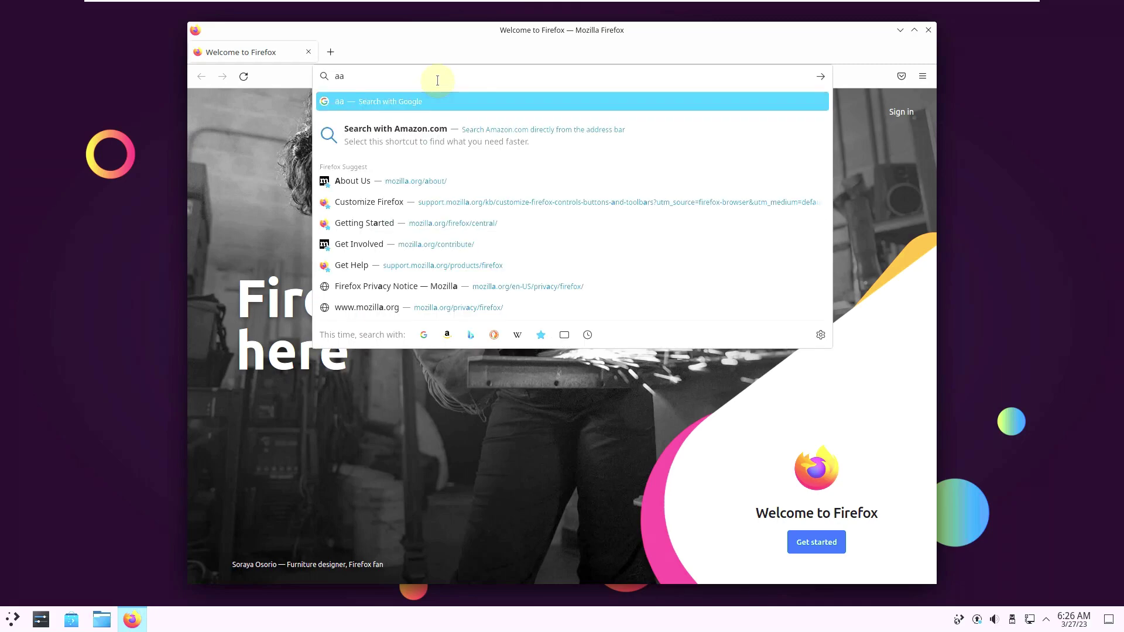
pyautogui.write('rickde')
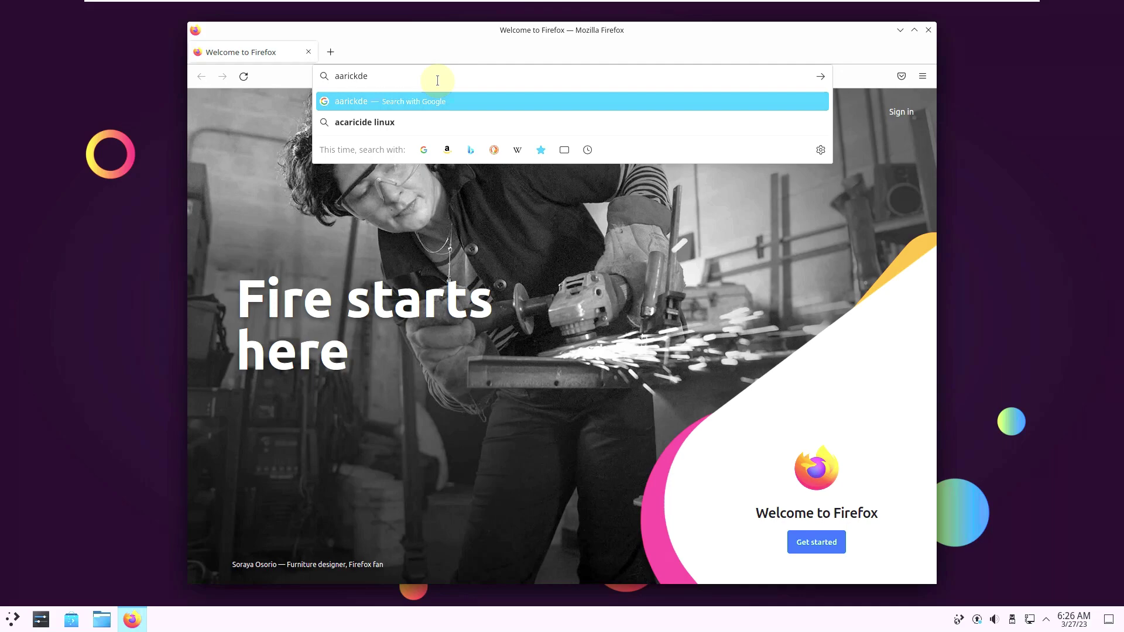
# Step: Search Google for aarickde, open the 'Home | AaricKDE Community' result, and close the stray Wix tab
pyautogui.press('Return')
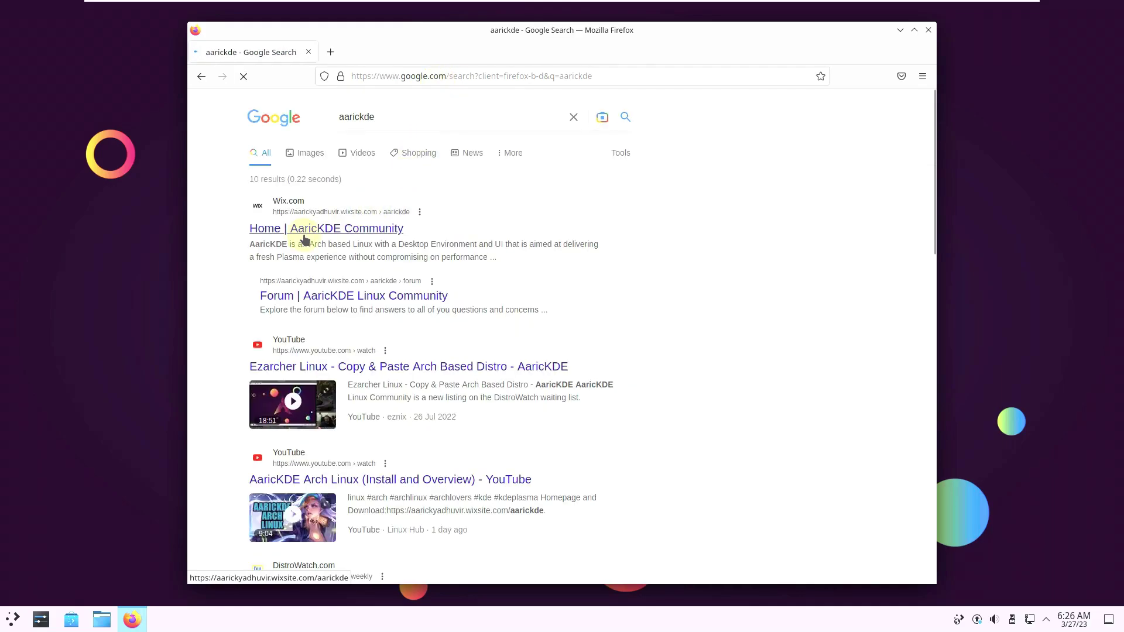
pyautogui.click(340, 232)
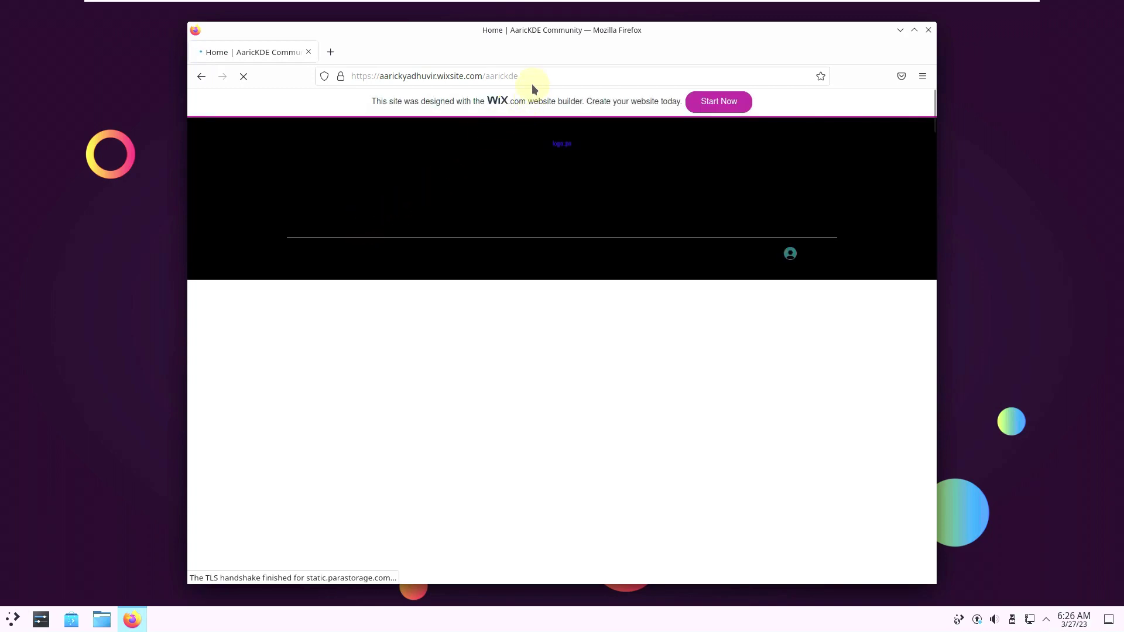
pyautogui.moveTo(523, 76); pyautogui.dragTo(350, 76)
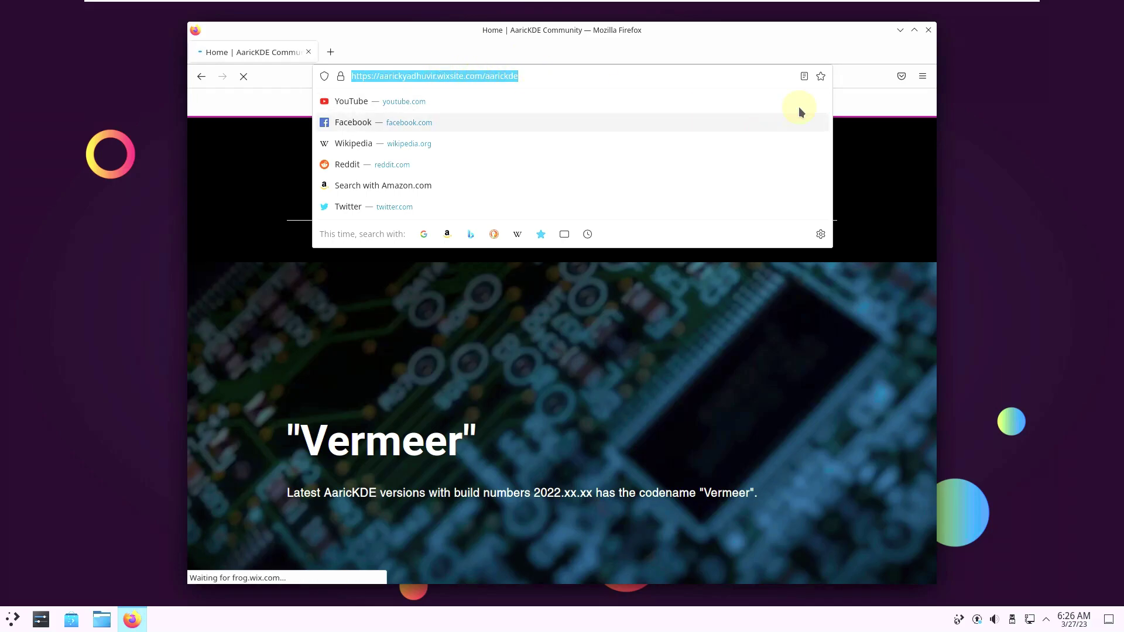
pyautogui.click(539, 81)
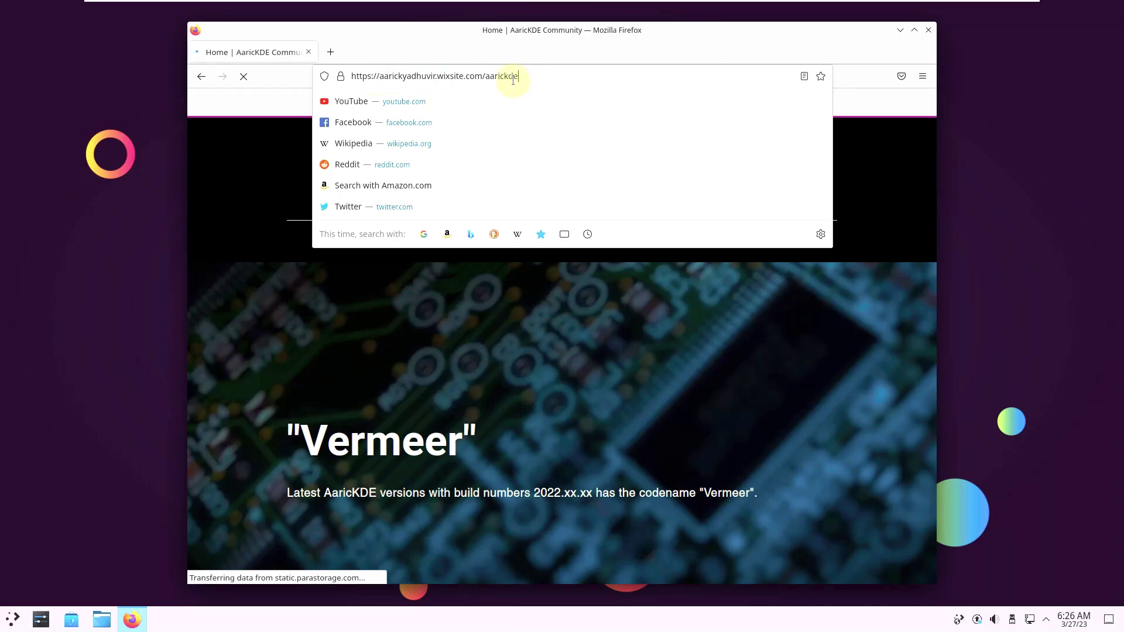
pyautogui.moveTo(520, 77); pyautogui.dragTo(352, 76)
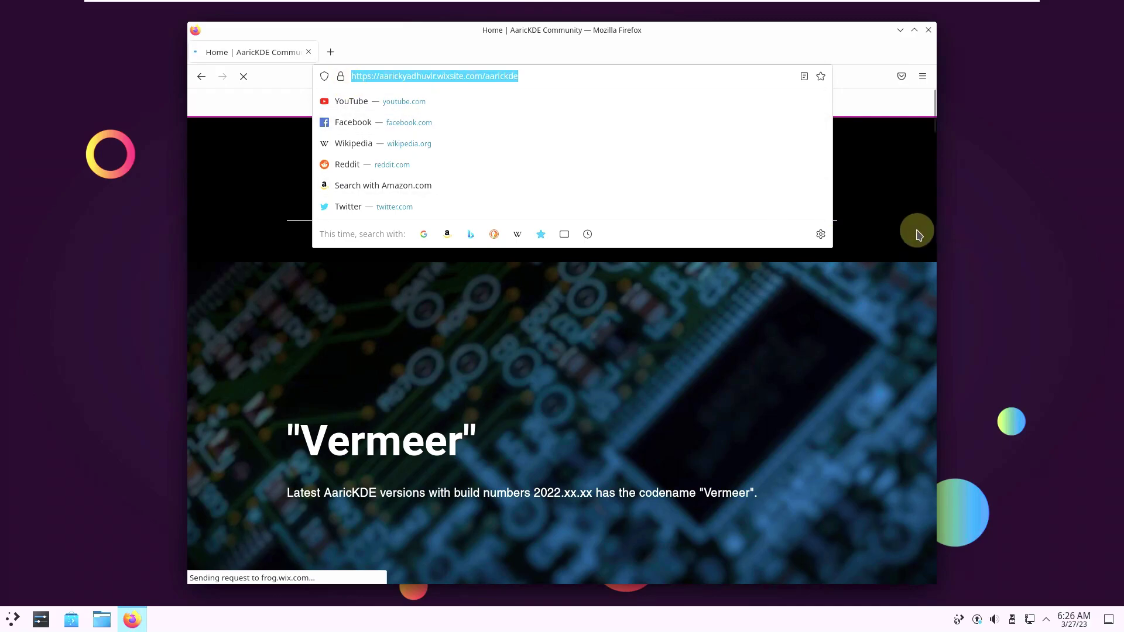
pyautogui.click(909, 112)
pyautogui.click(909, 112)
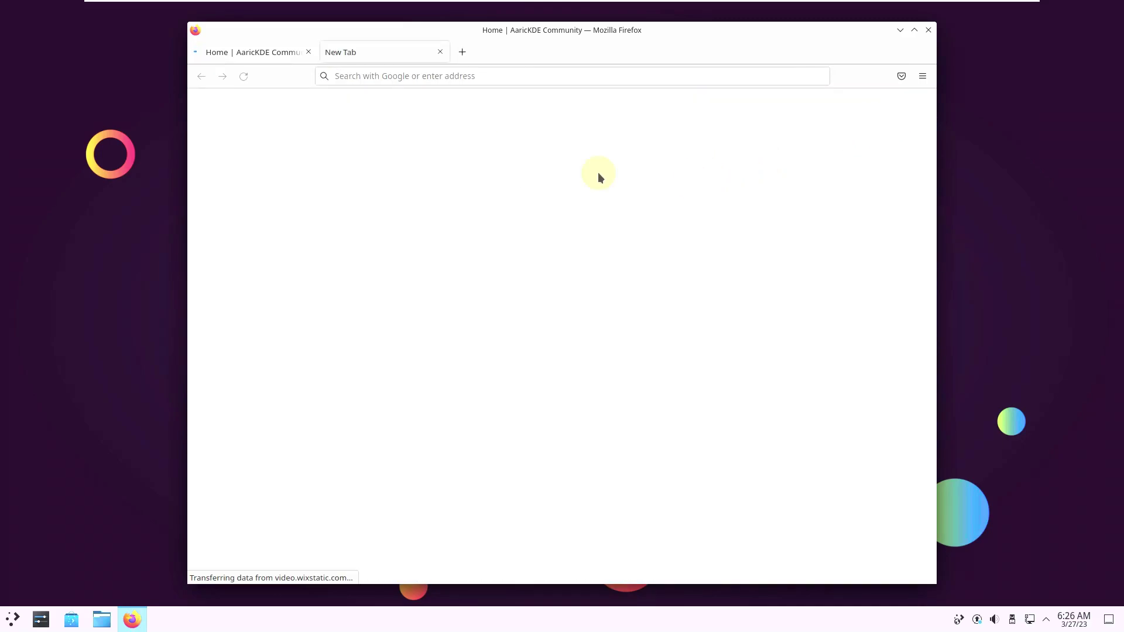
pyautogui.click(439, 53)
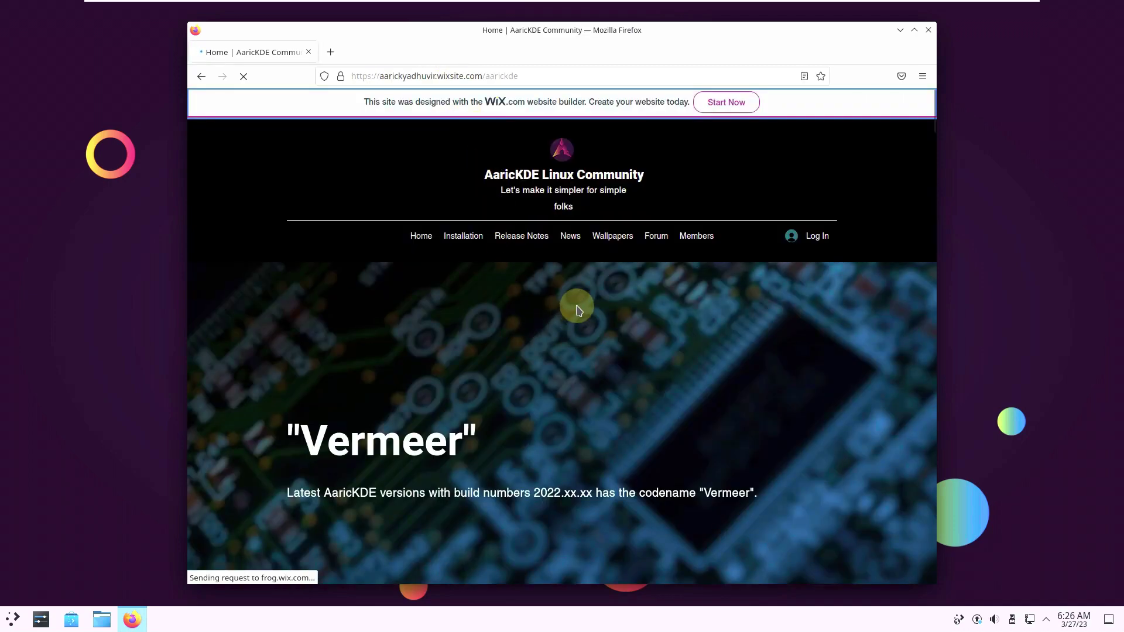
# Step: Scroll down slightly and highlight the Vermeer heading and the word Vermeer in the description
pyautogui.scroll(-4, 476, 328)
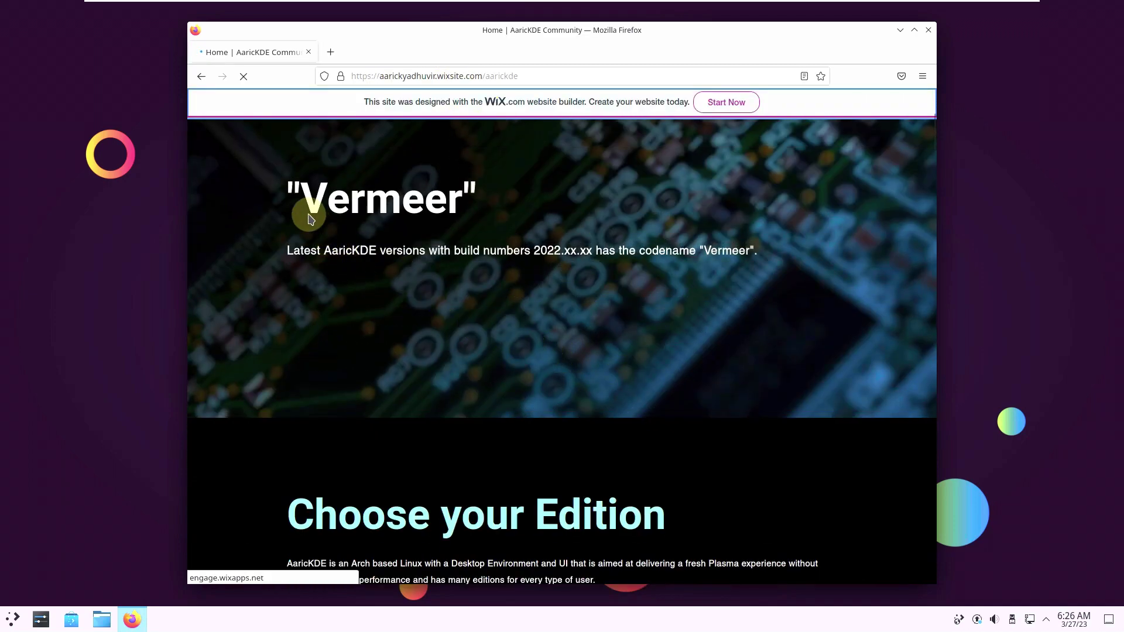
pyautogui.moveTo(281, 199); pyautogui.dragTo(300, 199)
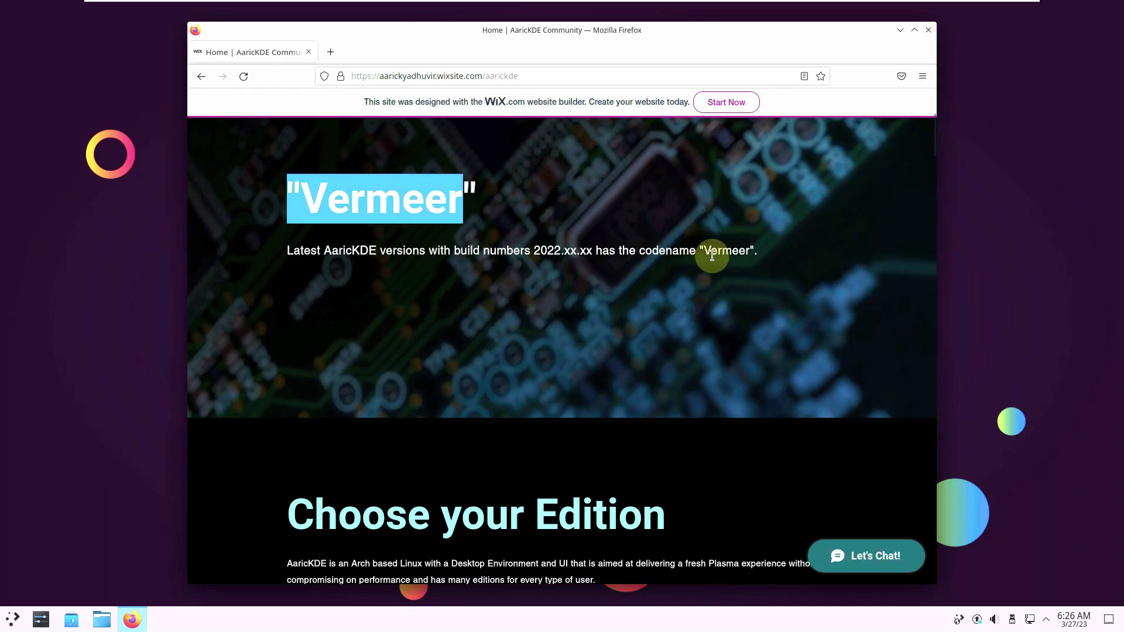
pyautogui.doubleClick(739, 250)
# Step: Scroll to the Download AaricKDE-Vanilla section and select the live-session username and password text
pyautogui.scroll(-5, 650, 366)
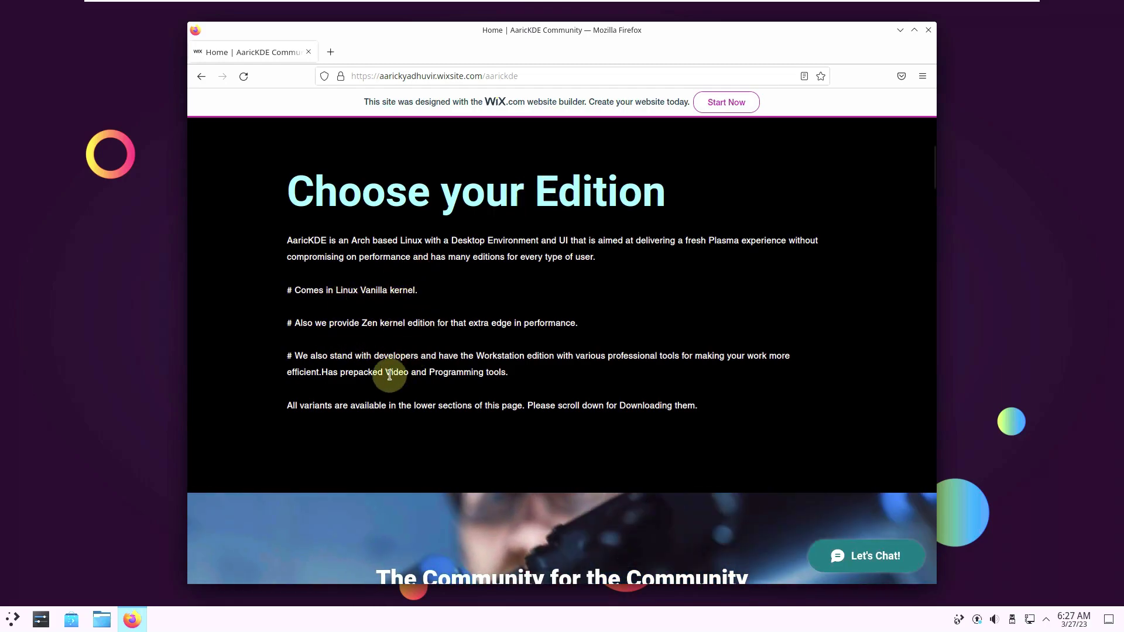
pyautogui.scroll(-3, 436, 179)
pyautogui.scroll(-3, 462, 299)
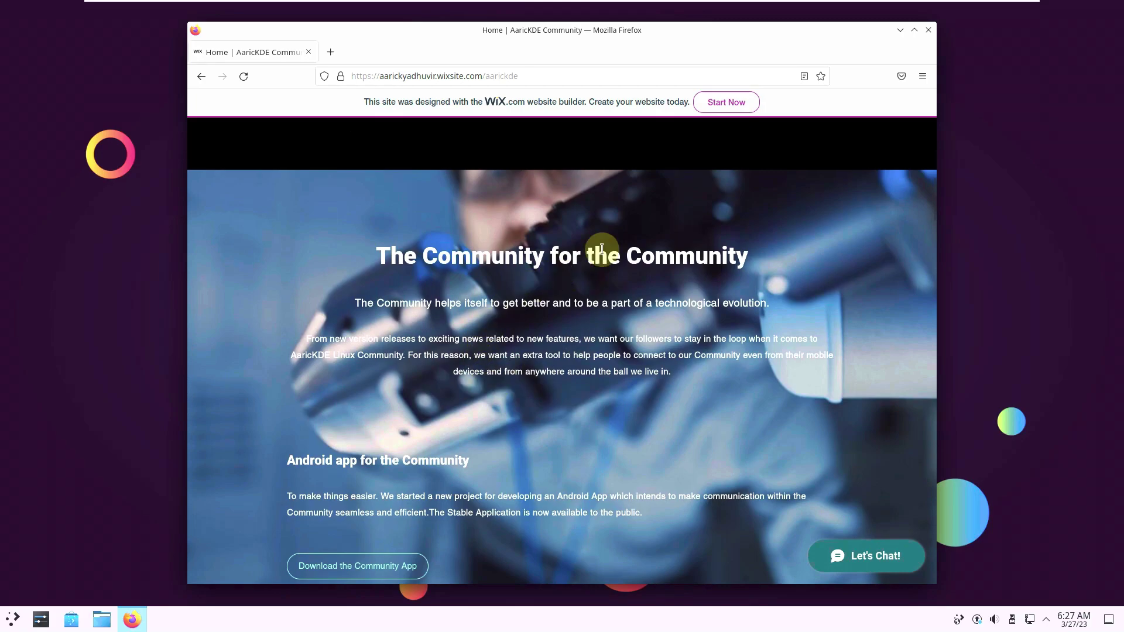
pyautogui.scroll(-15, 552, 287)
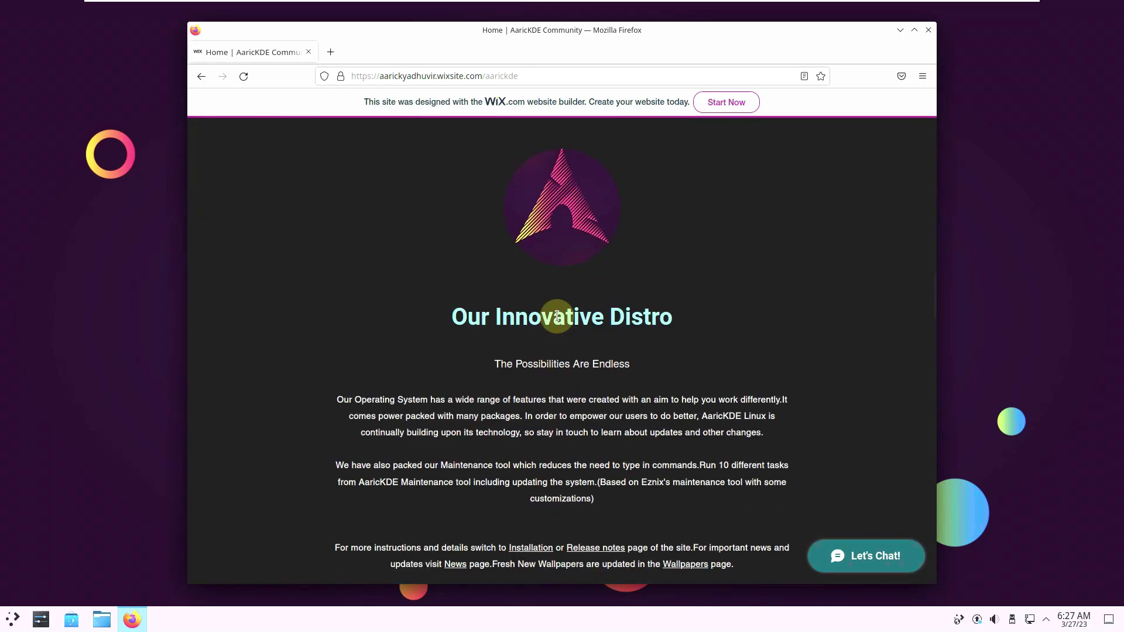
pyautogui.scroll(-4, 557, 317)
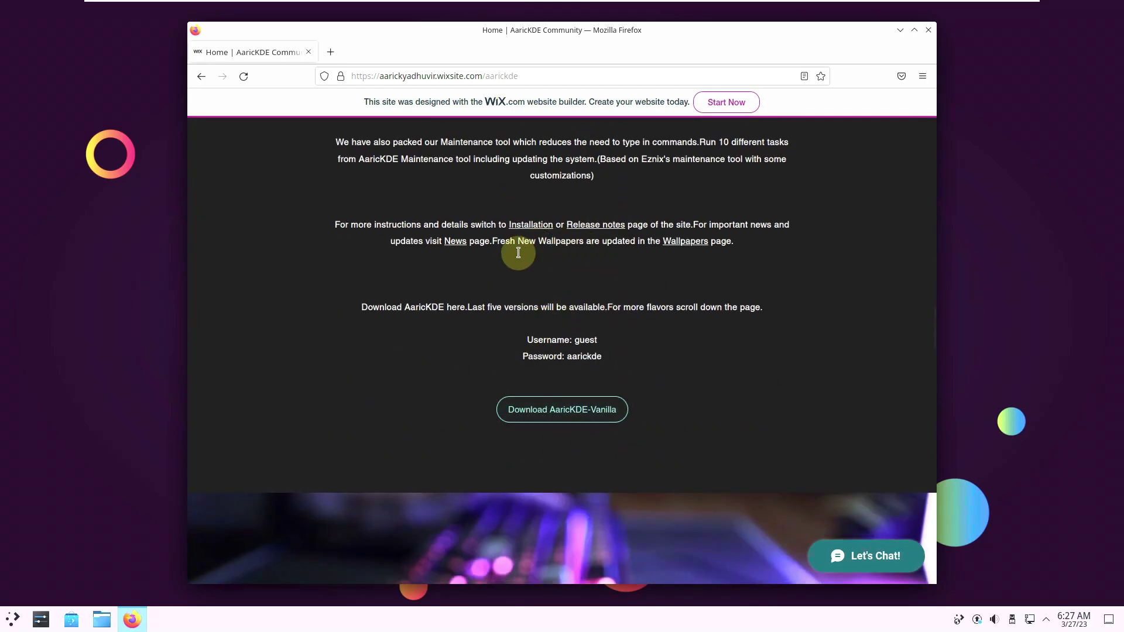
pyautogui.scroll(-3, 502, 297)
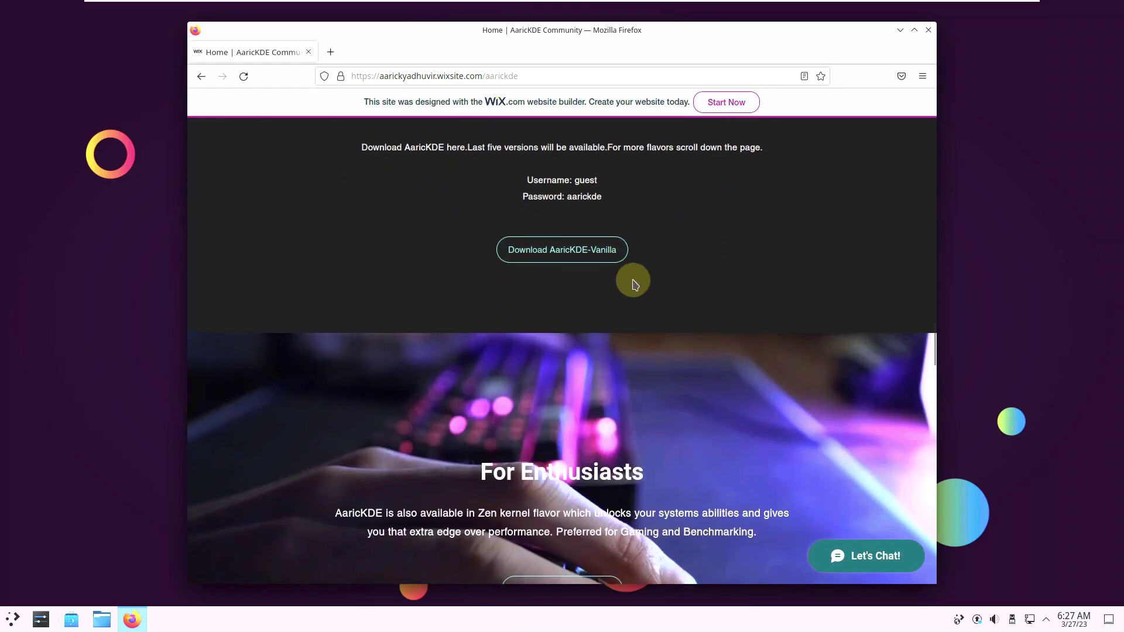
pyautogui.scroll(3, 626, 310)
pyautogui.moveTo(612, 344)
pyautogui.mouseDown()
pyautogui.moveTo(525, 344)
pyautogui.moveTo(531, 360)
pyautogui.moveTo(610, 362)
pyautogui.mouseUp()
pyautogui.click(580, 356)
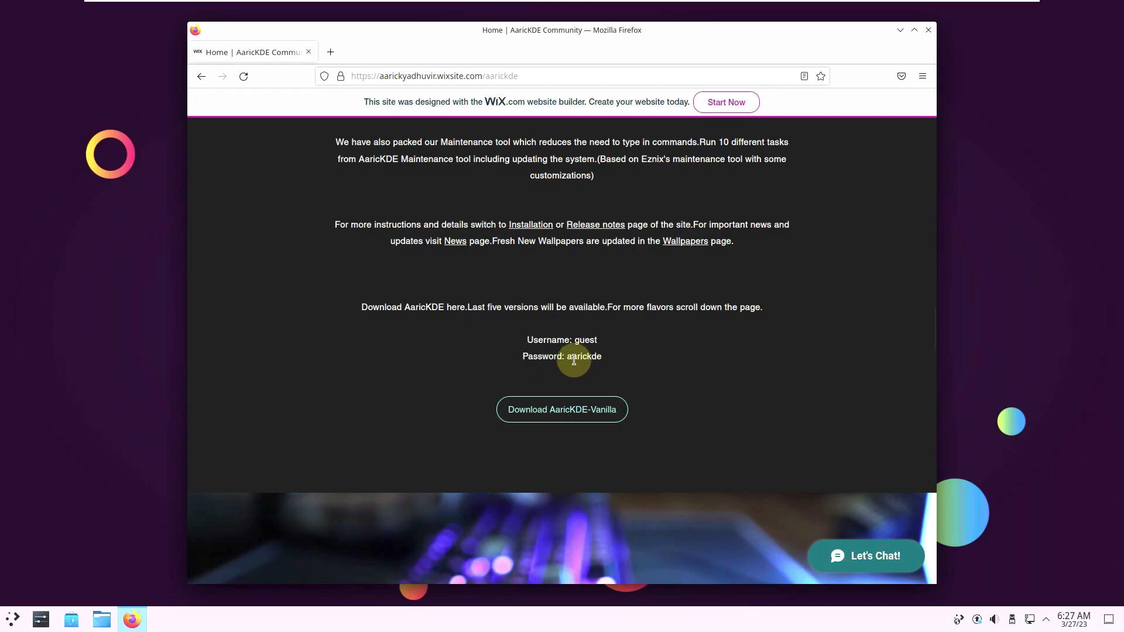
pyautogui.doubleClick(577, 356)
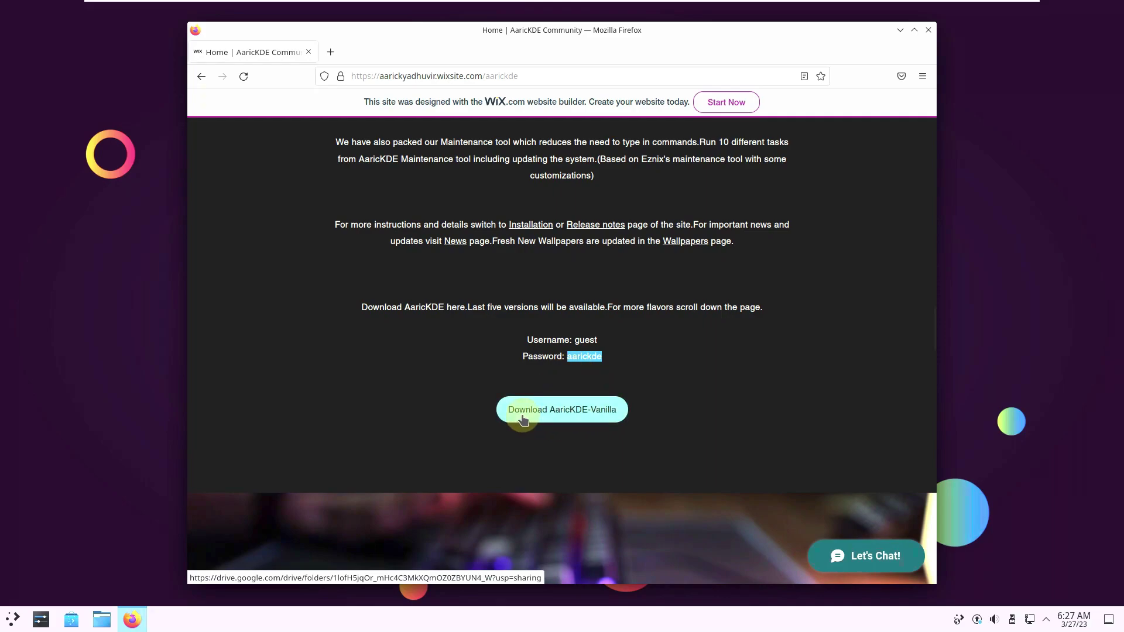
# Step: Start downloading the aarickde-vanilla-2022.07.28 ISO past the virus-scan warning, then cancel it
pyautogui.click(581, 416)
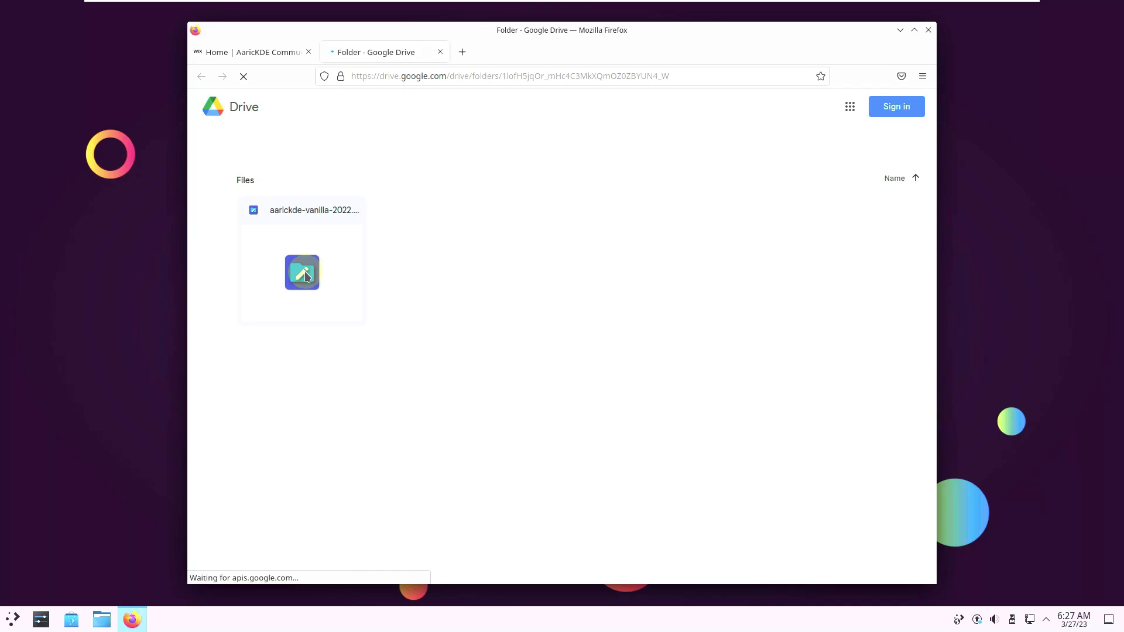
pyautogui.moveTo(346, 286)
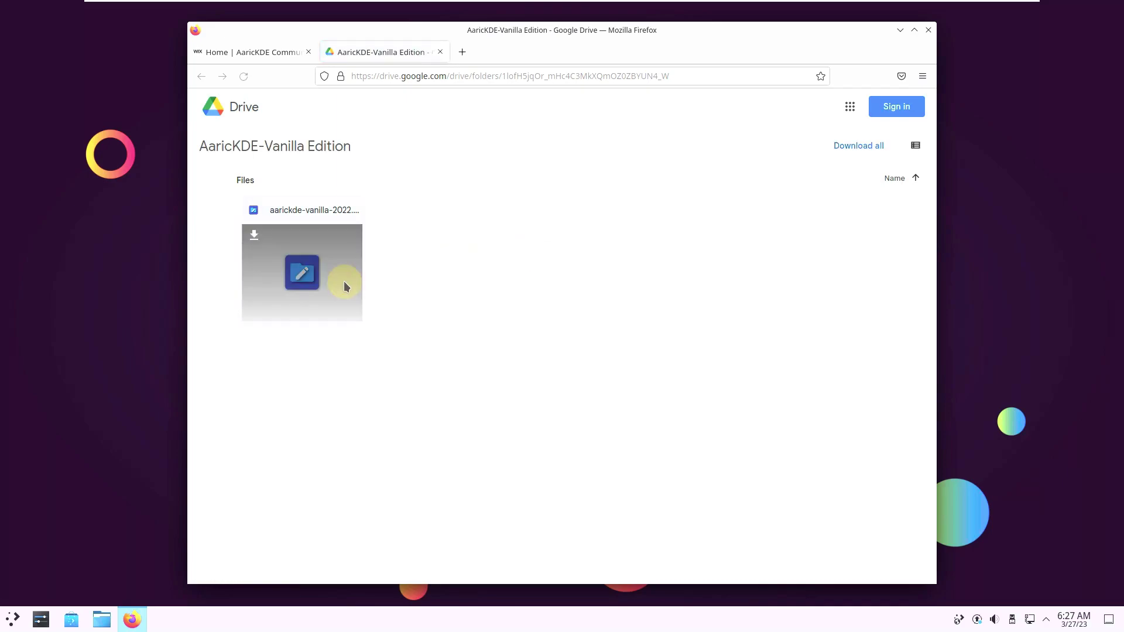
pyautogui.click(253, 234)
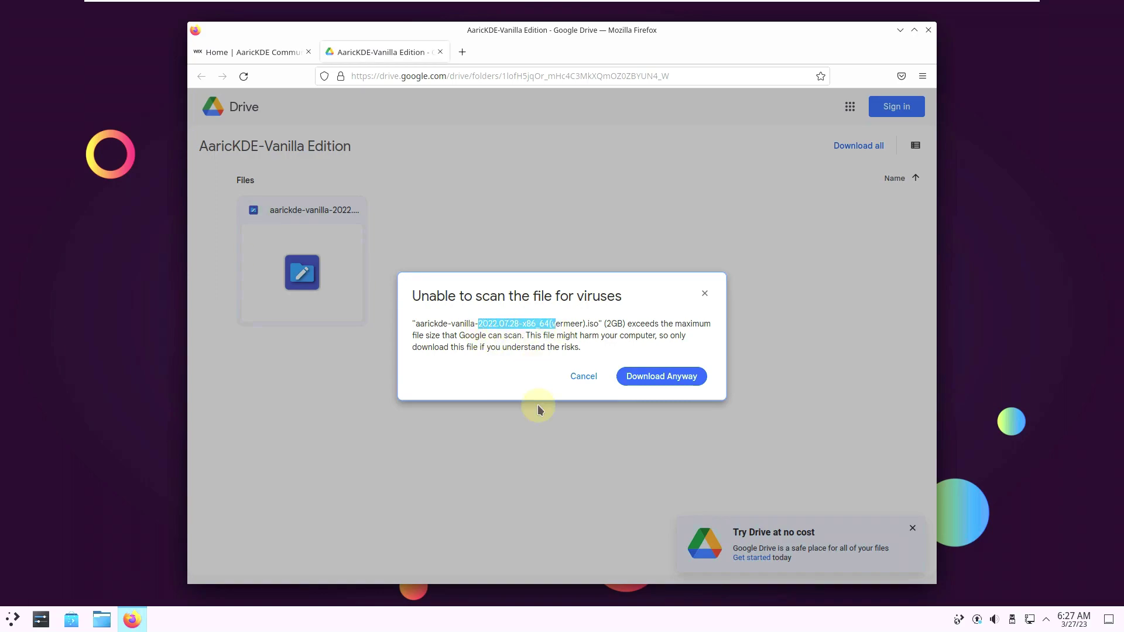
pyautogui.click(651, 379)
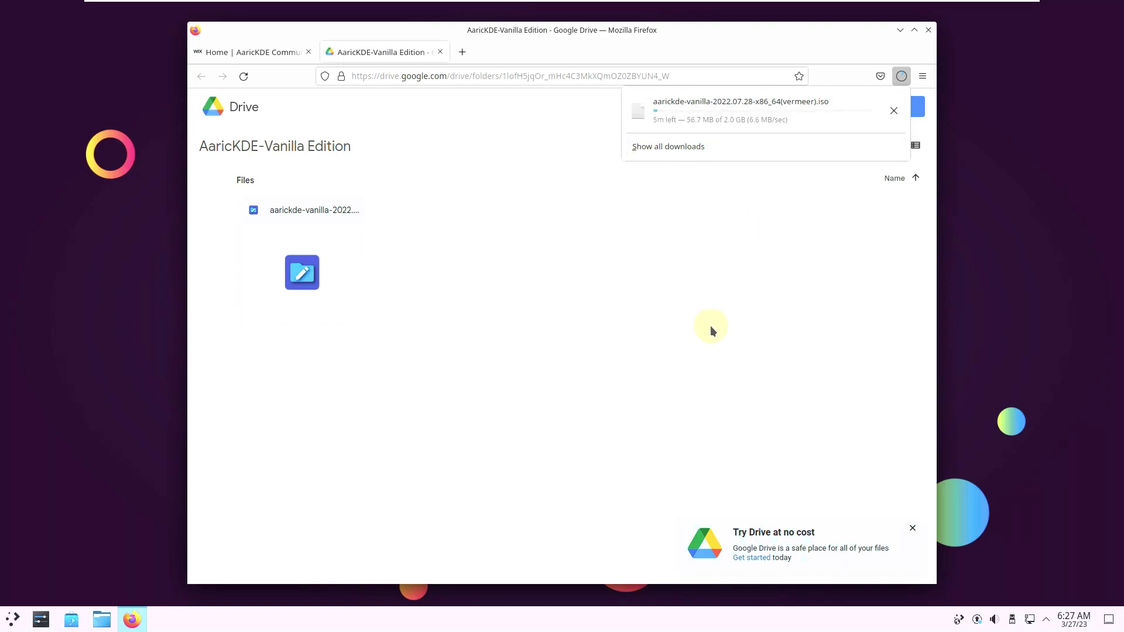
pyautogui.click(893, 110)
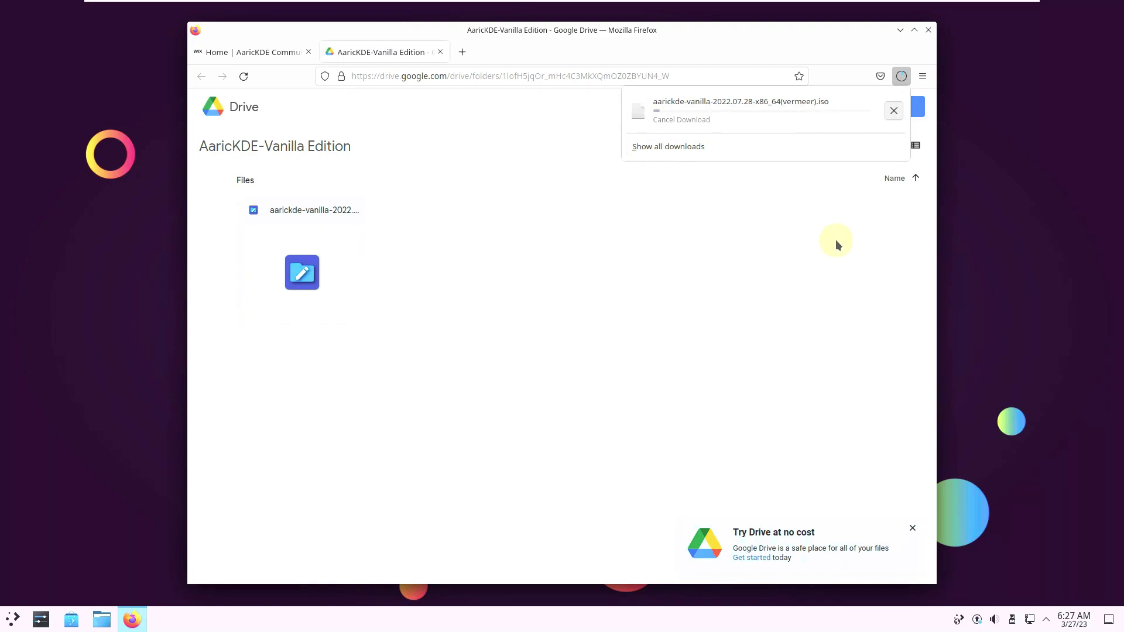
pyautogui.click(929, 30)
# Step: Close Firefox, glance at the desktop context menu, and look at the calendar
pyautogui.click(930, 31)
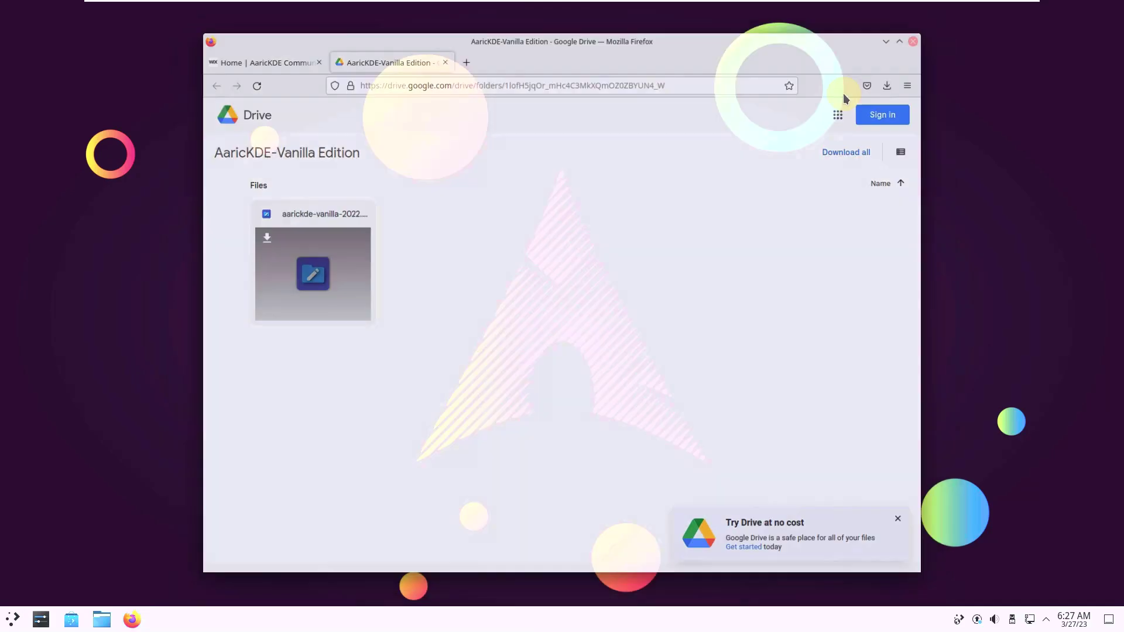
pyautogui.rightClick(569, 131)
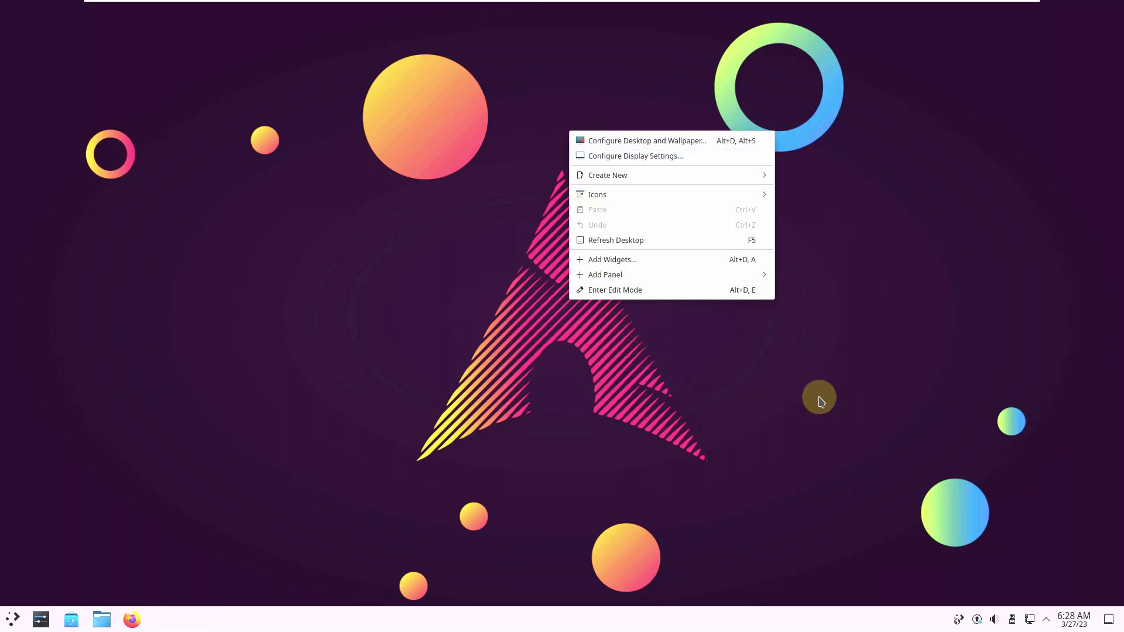
pyautogui.click(907, 466)
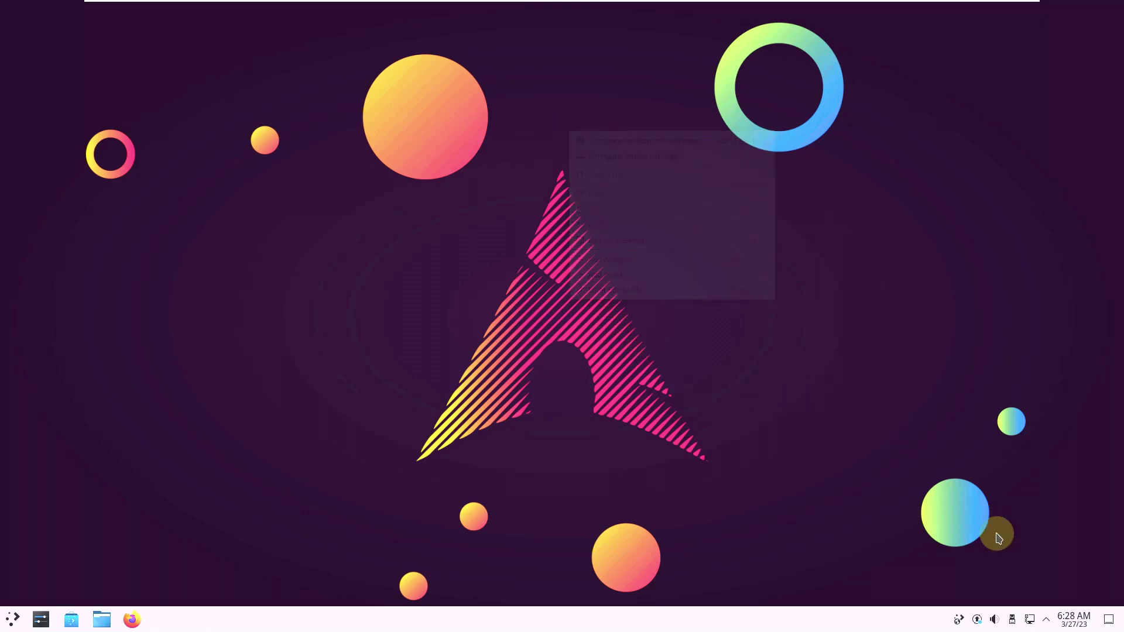
pyautogui.click(1079, 620)
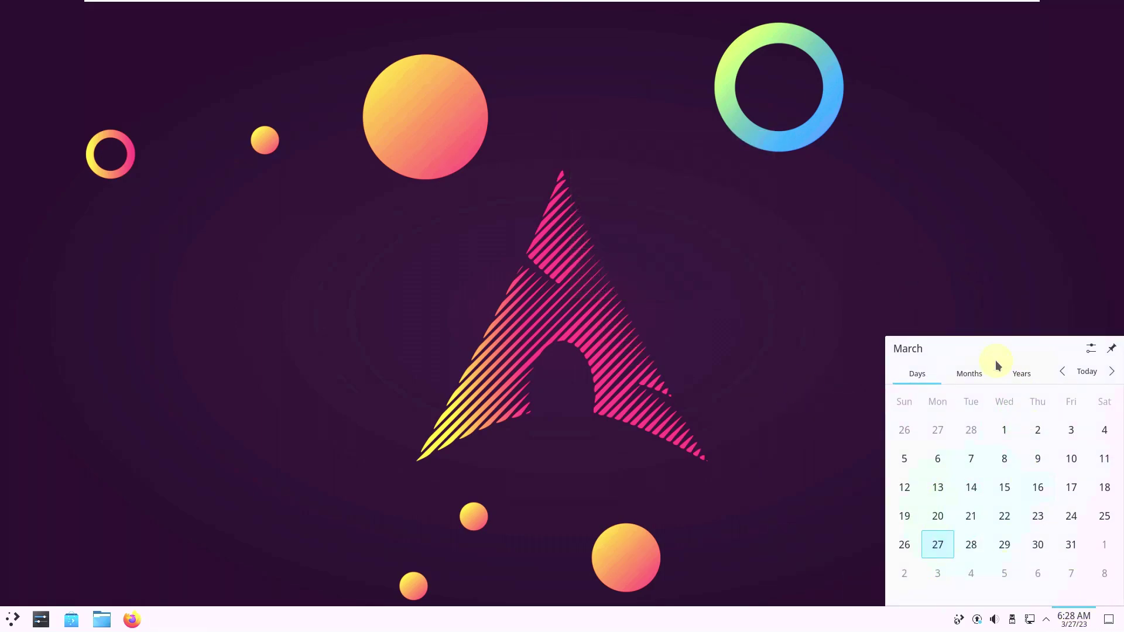
pyautogui.click(798, 399)
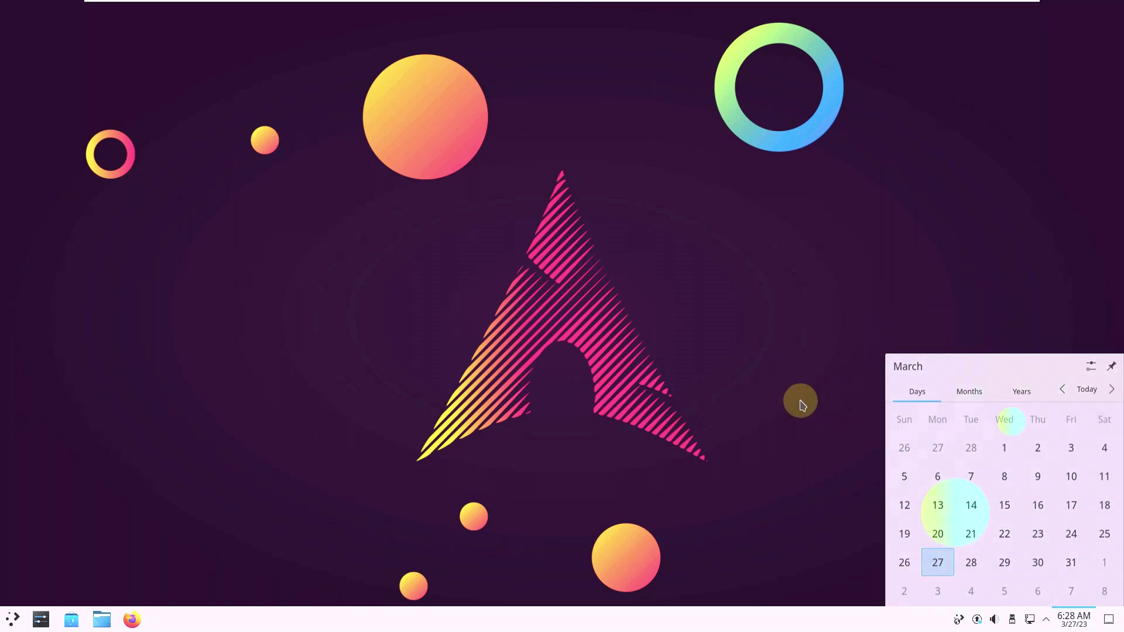
# Step: Check the network, disks and devices, and audio volume panels, then the update notifier's options
pyautogui.click(1046, 620)
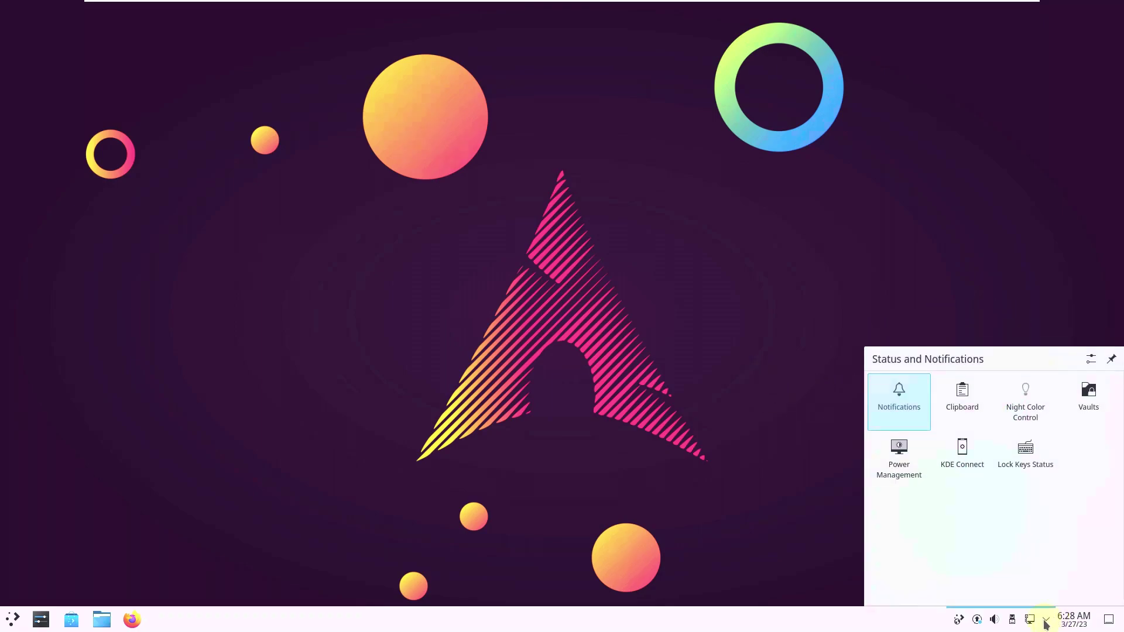
pyautogui.click(787, 535)
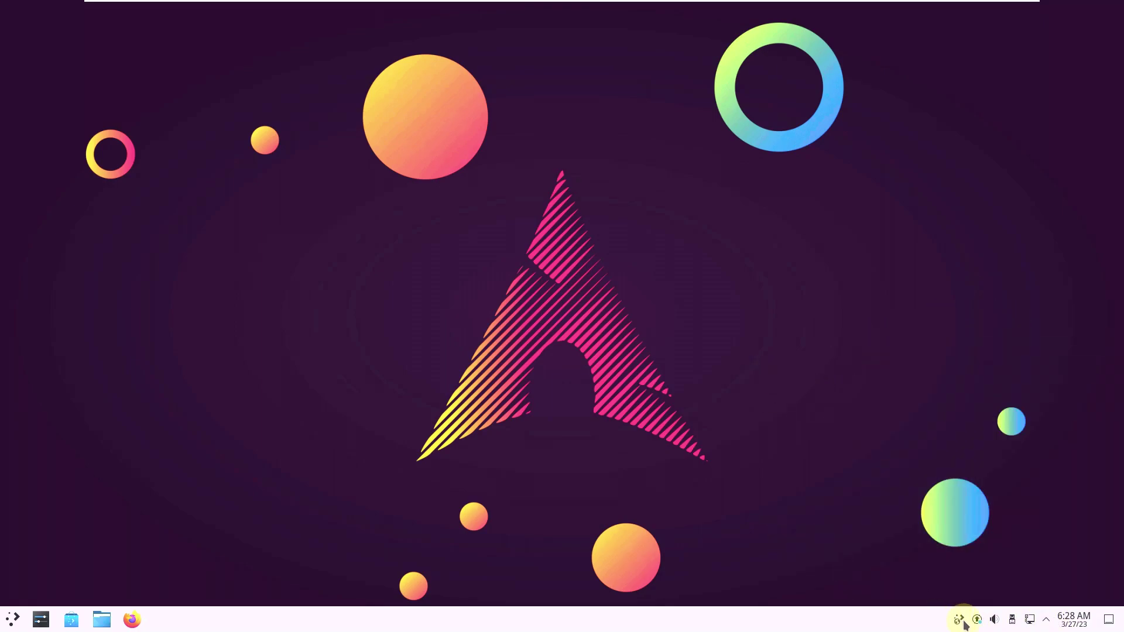
pyautogui.click(1071, 626)
pyautogui.click(1045, 622)
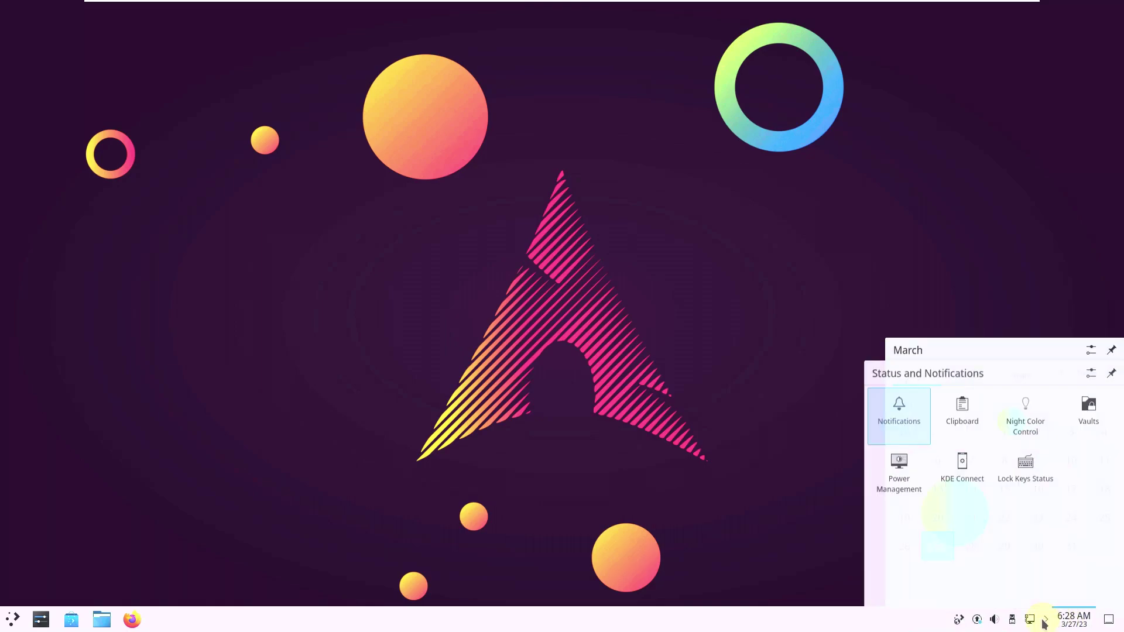
pyautogui.click(1032, 622)
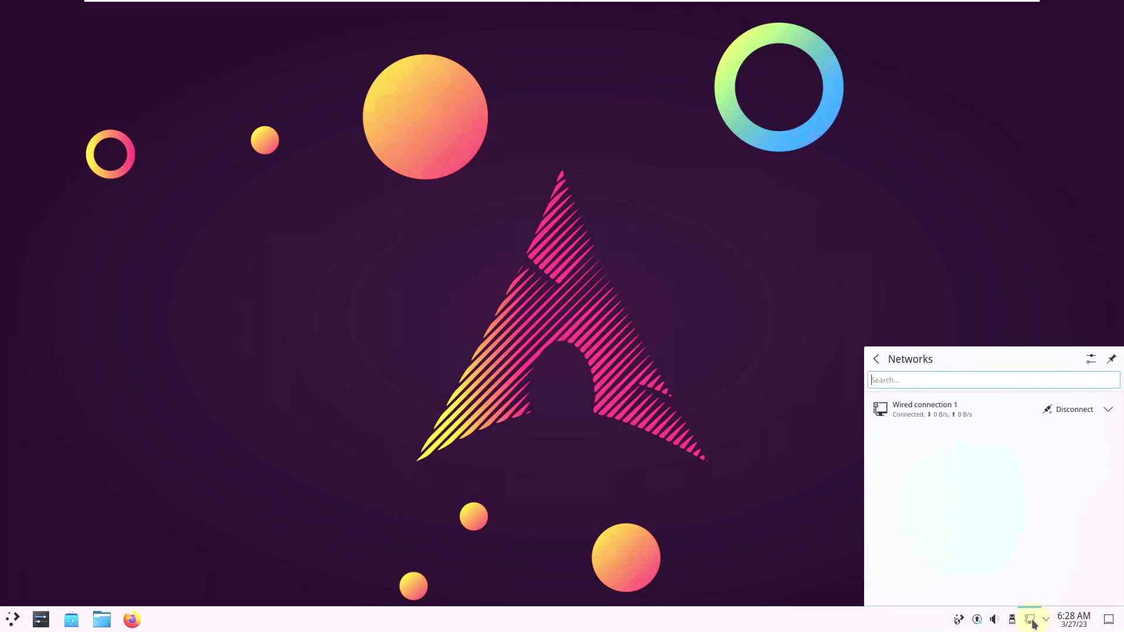
pyautogui.click(1012, 622)
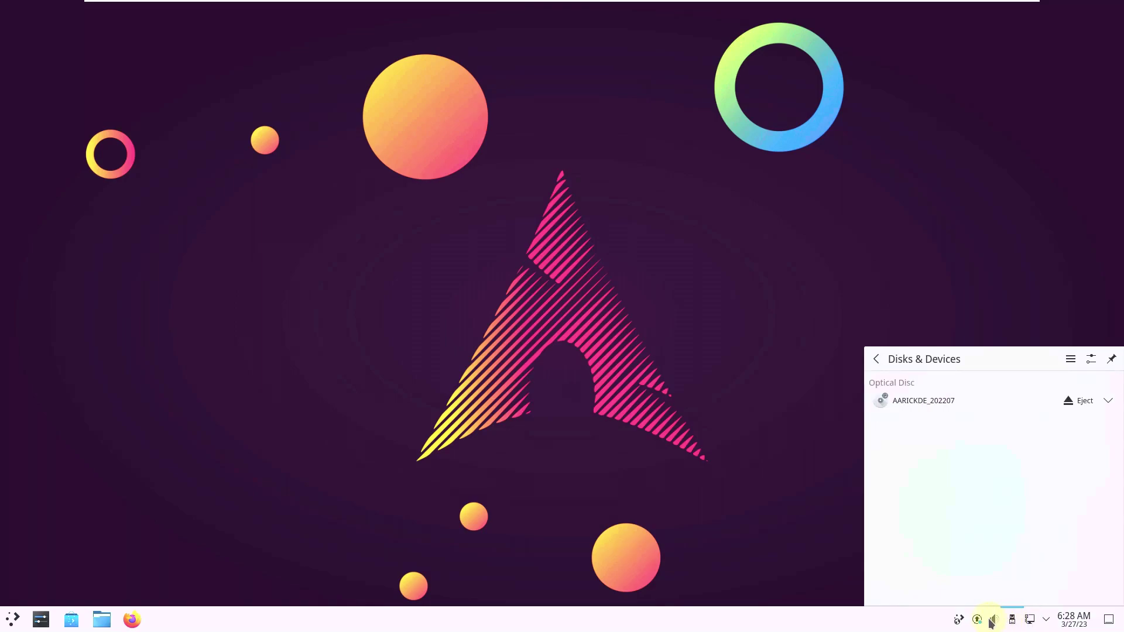
pyautogui.click(992, 620)
pyautogui.rightClick(977, 619)
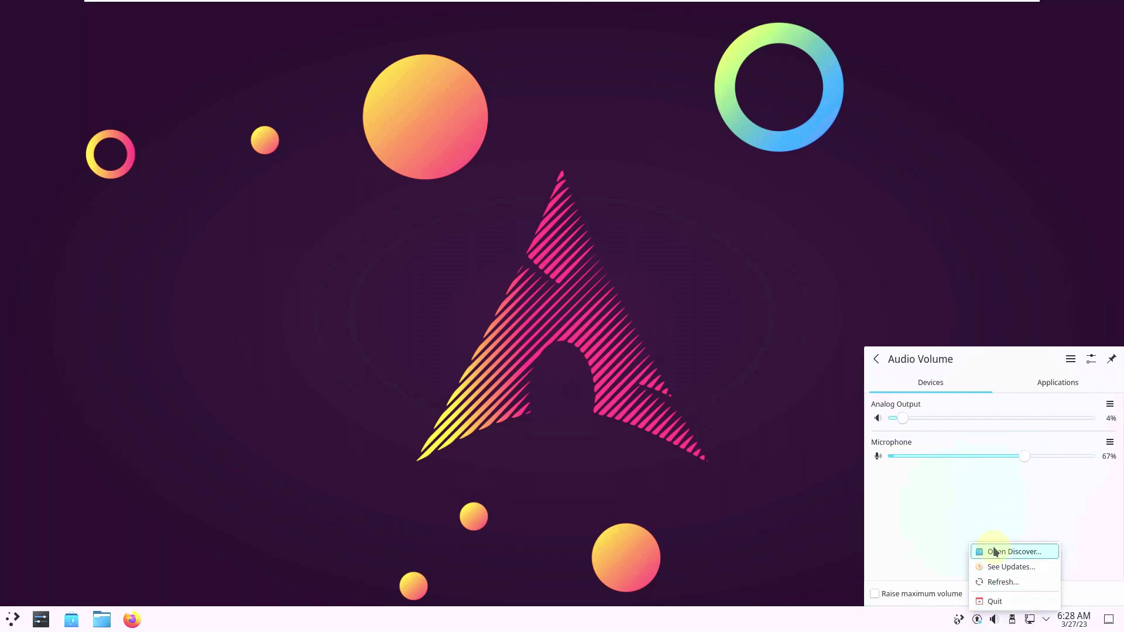
# Step: Open Discover's pending updates list, then the desktop's Configure Desktop and Wallpaper settings
pyautogui.click(1002, 570)
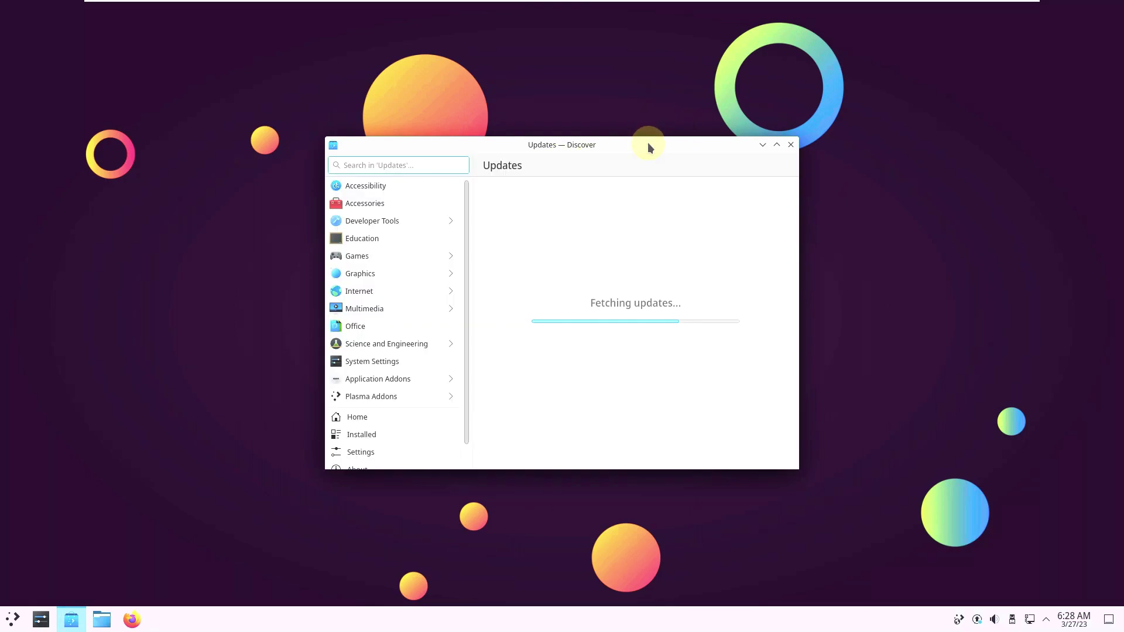
pyautogui.rightClick(895, 185)
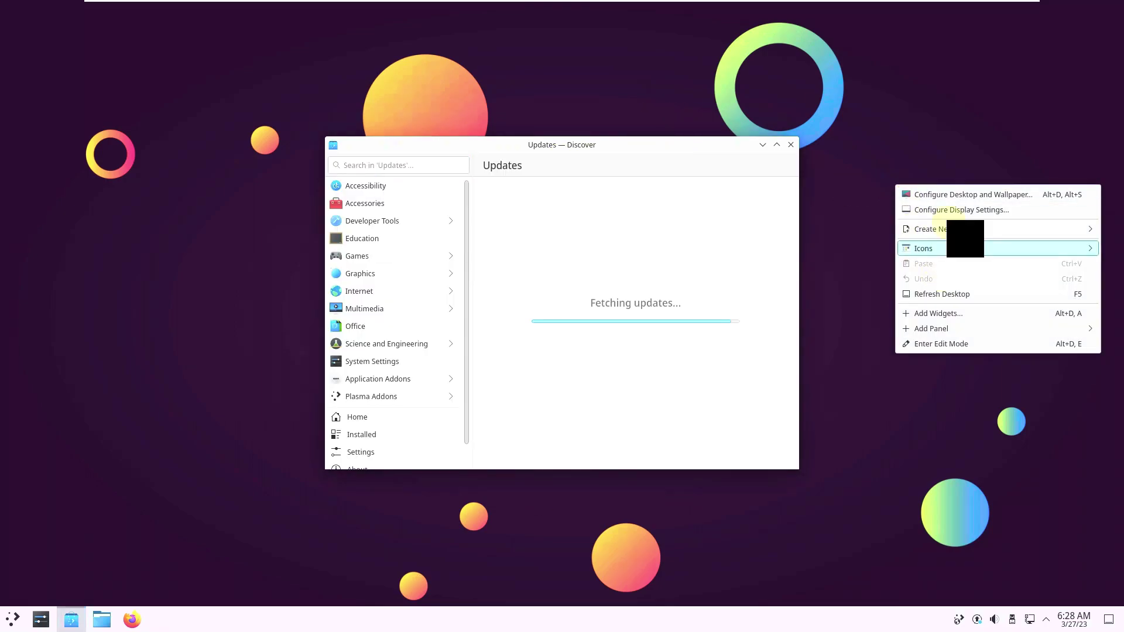
pyautogui.click(954, 199)
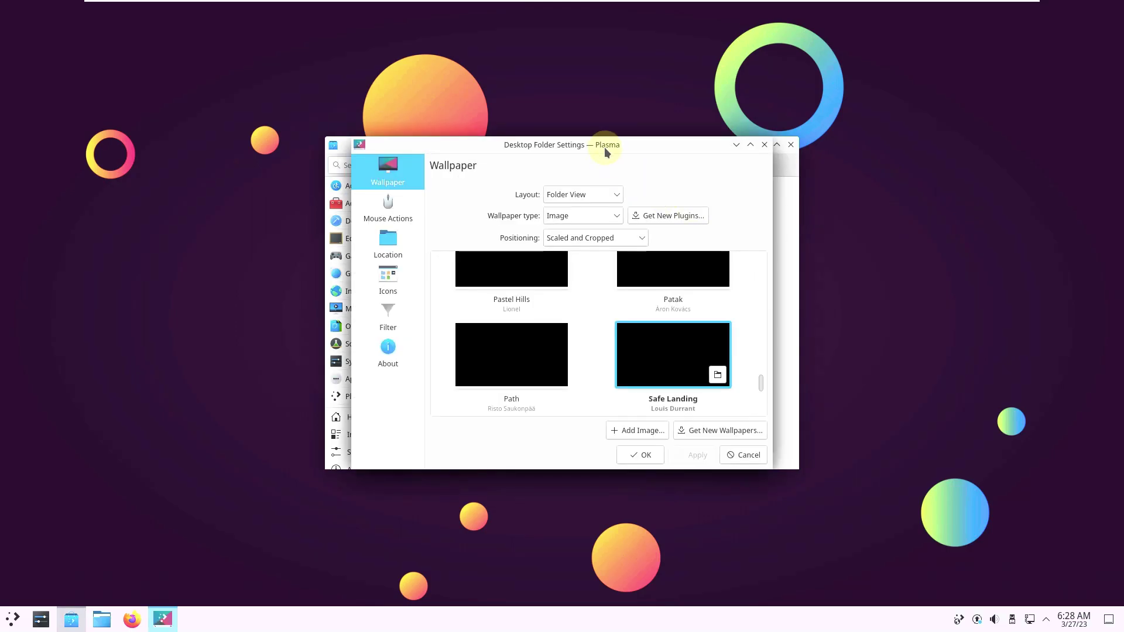
# Step: Move and maximize Desktop Folder Settings, showing the full Wallpaper gallery with Safe Landing current
pyautogui.moveTo(607, 145); pyautogui.dragTo(823, 160)
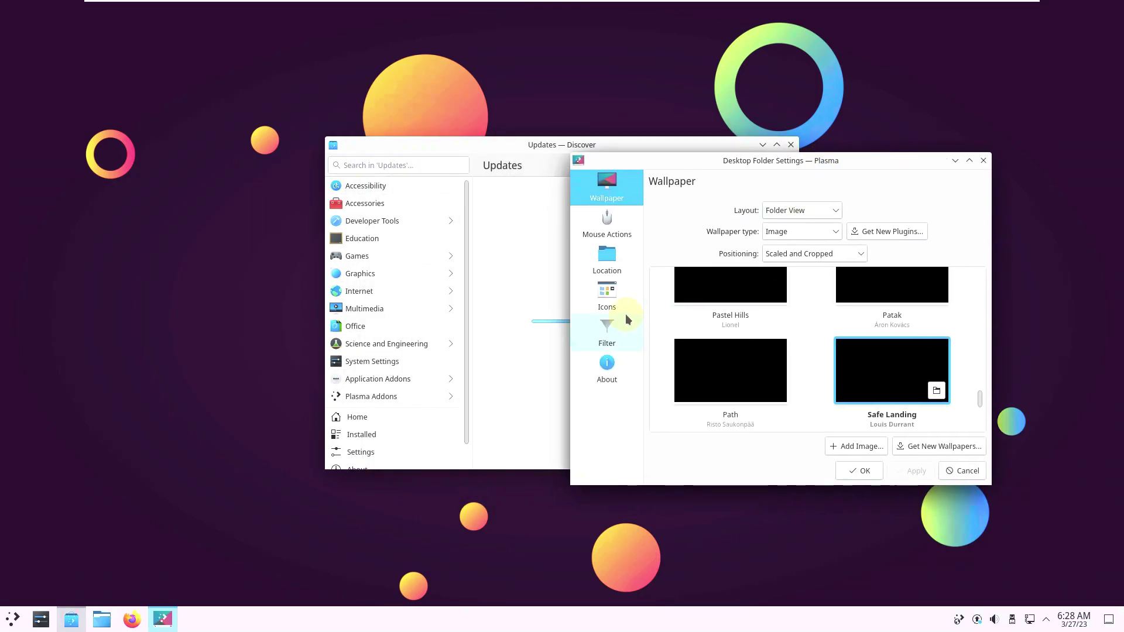
pyautogui.click(609, 368)
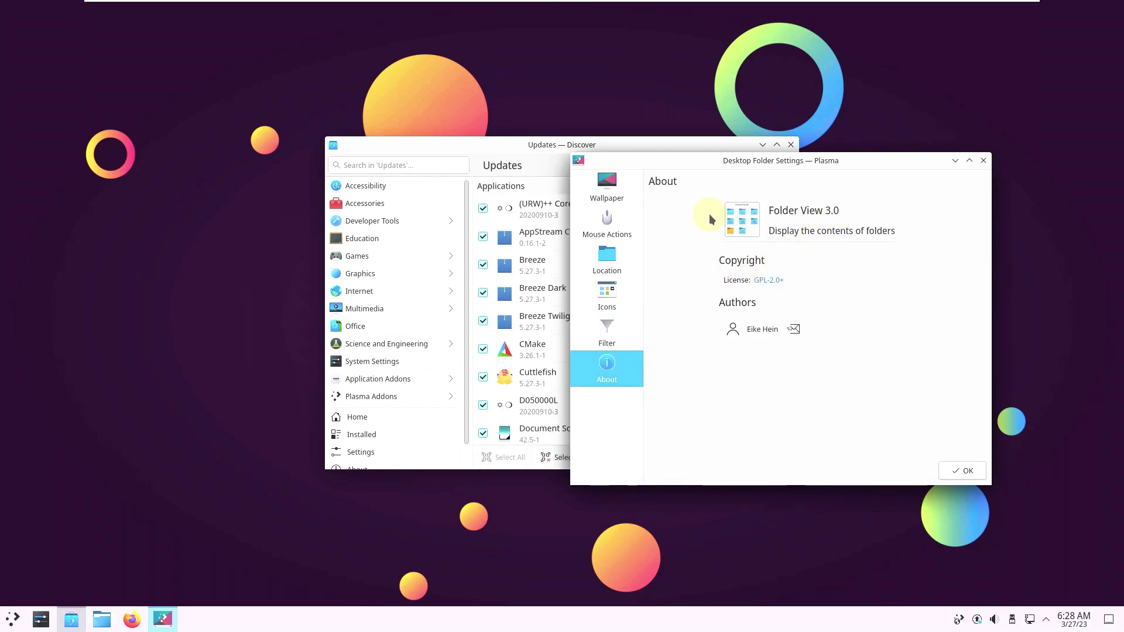
pyautogui.click(609, 187)
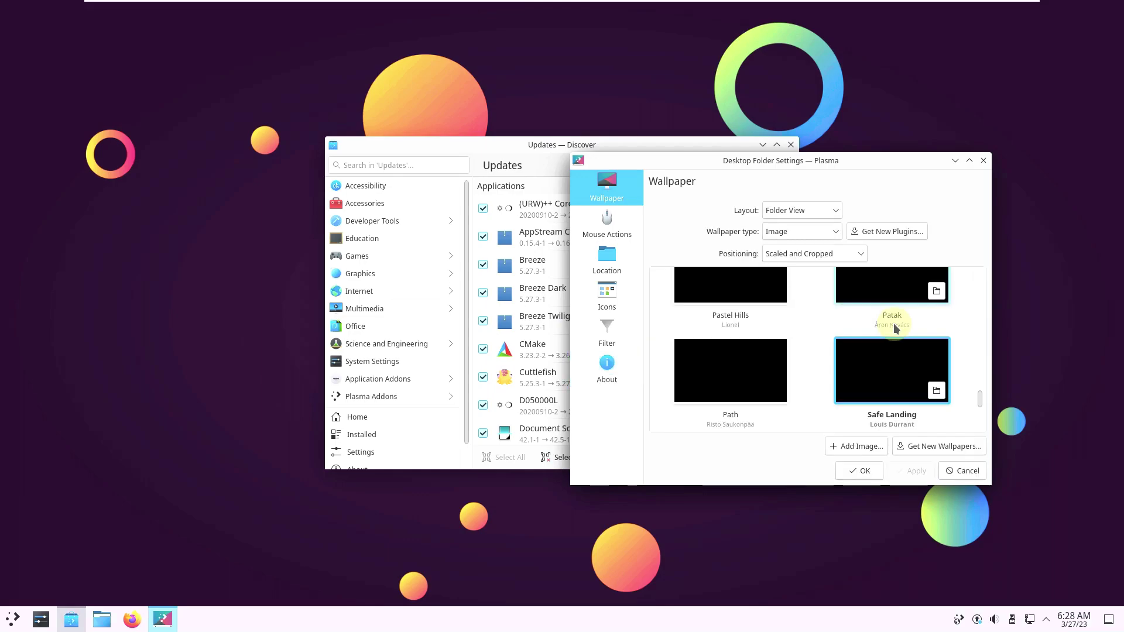
pyautogui.click(969, 161)
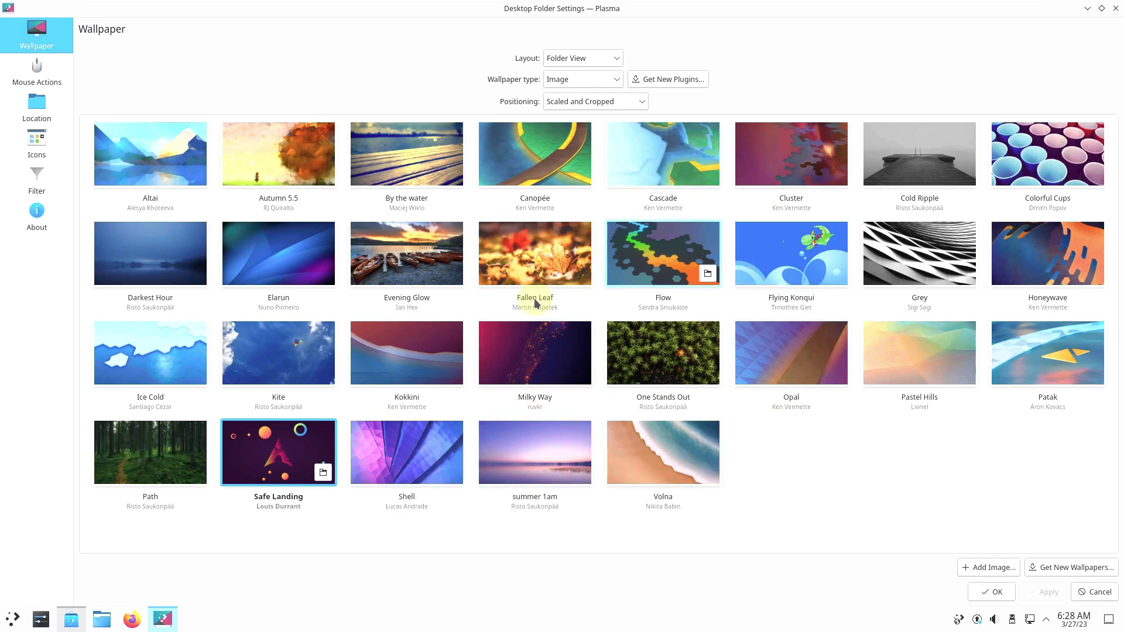
# Step: Close the wallpaper settings and review Discover's 773 pending updates full-screen
pyautogui.click(1114, 9)
pyautogui.click(775, 148)
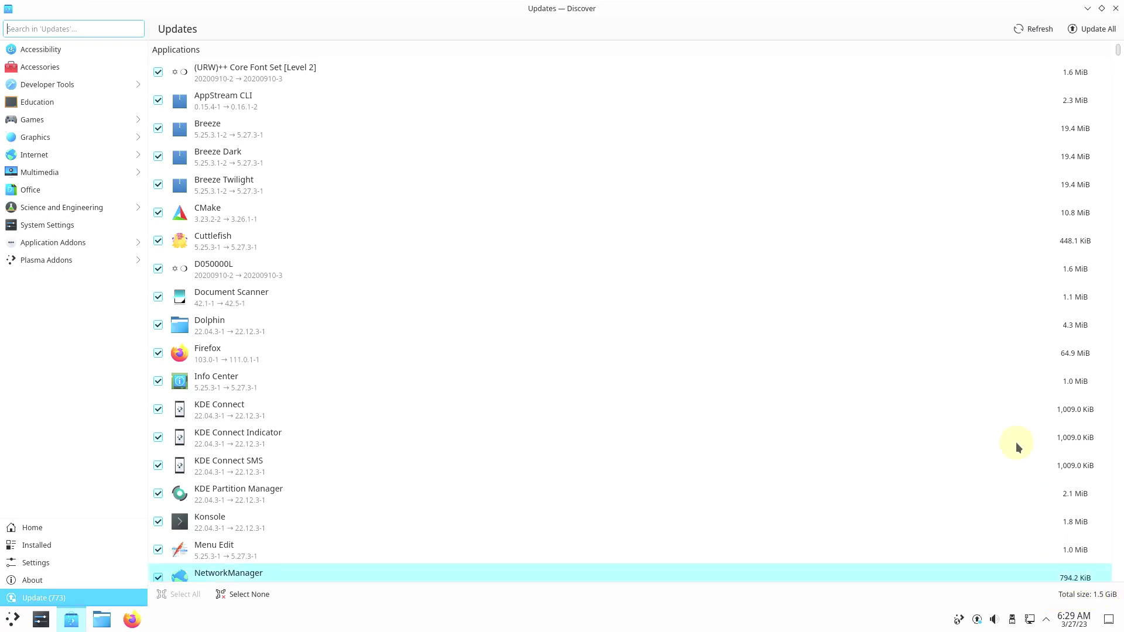
pyautogui.moveTo(1116, 57)
pyautogui.mouseDown()
pyautogui.moveTo(1118, 581)
pyautogui.moveTo(1110, 46)
pyautogui.mouseUp()
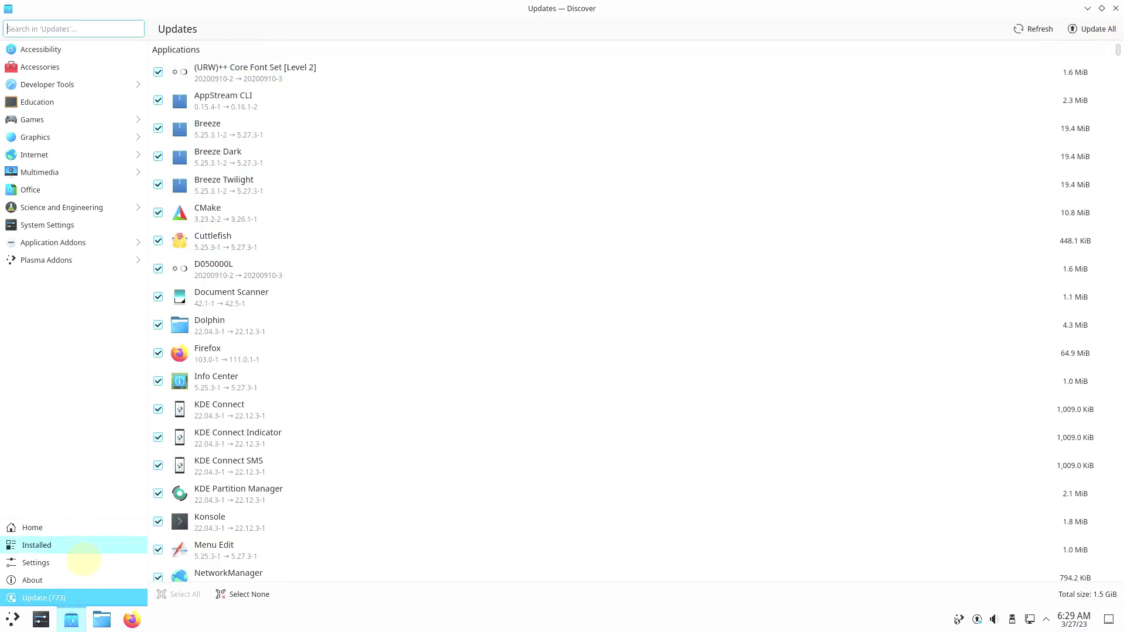
# Step: Check Discover's About (version 5.25.3), Settings, Installed and Home pages, then close Discover
pyautogui.click(84, 579)
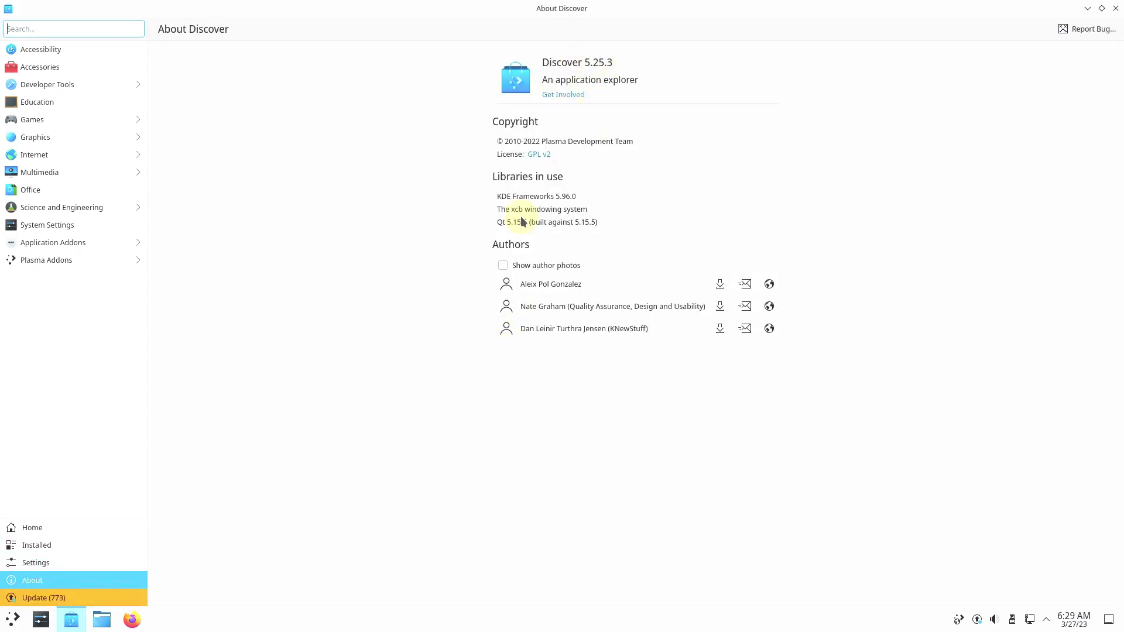
pyautogui.click(31, 561)
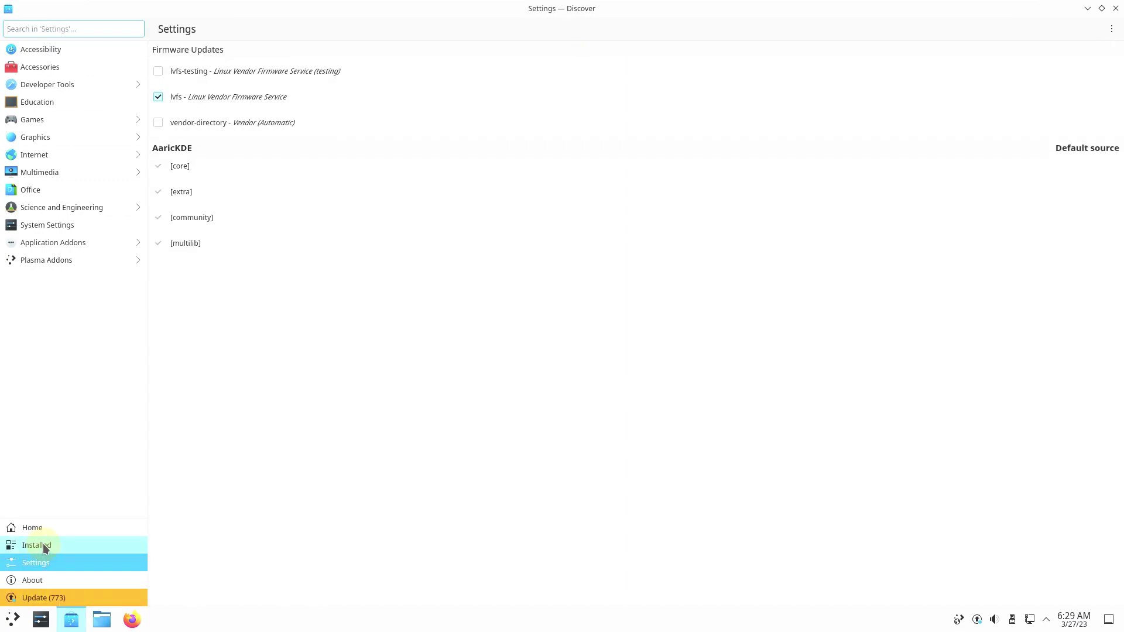
pyautogui.click(44, 547)
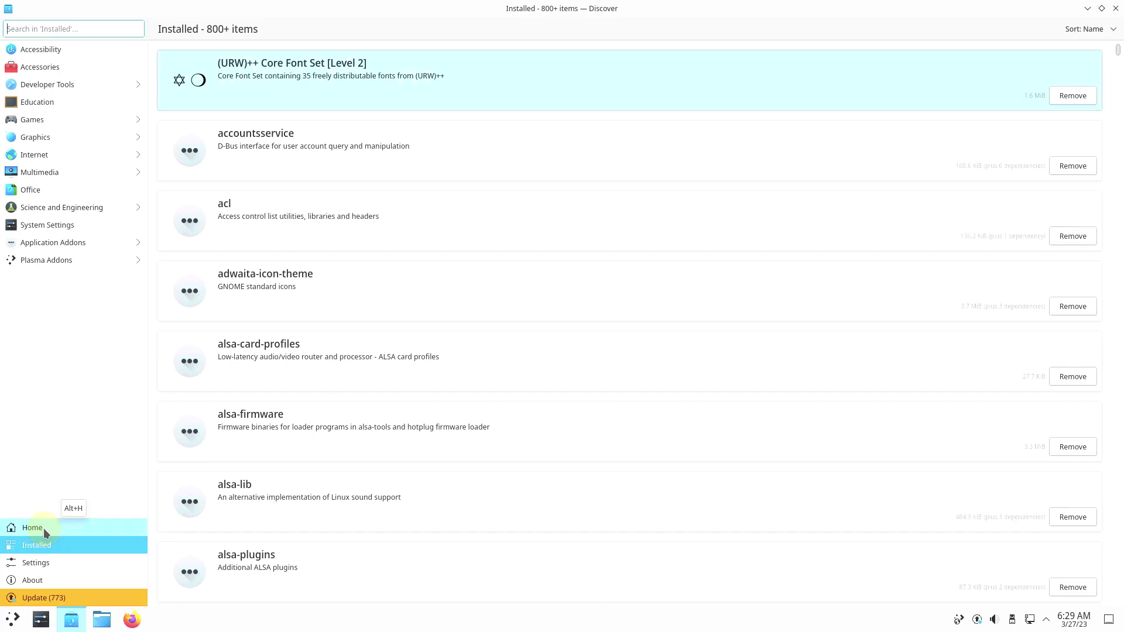
pyautogui.click(43, 528)
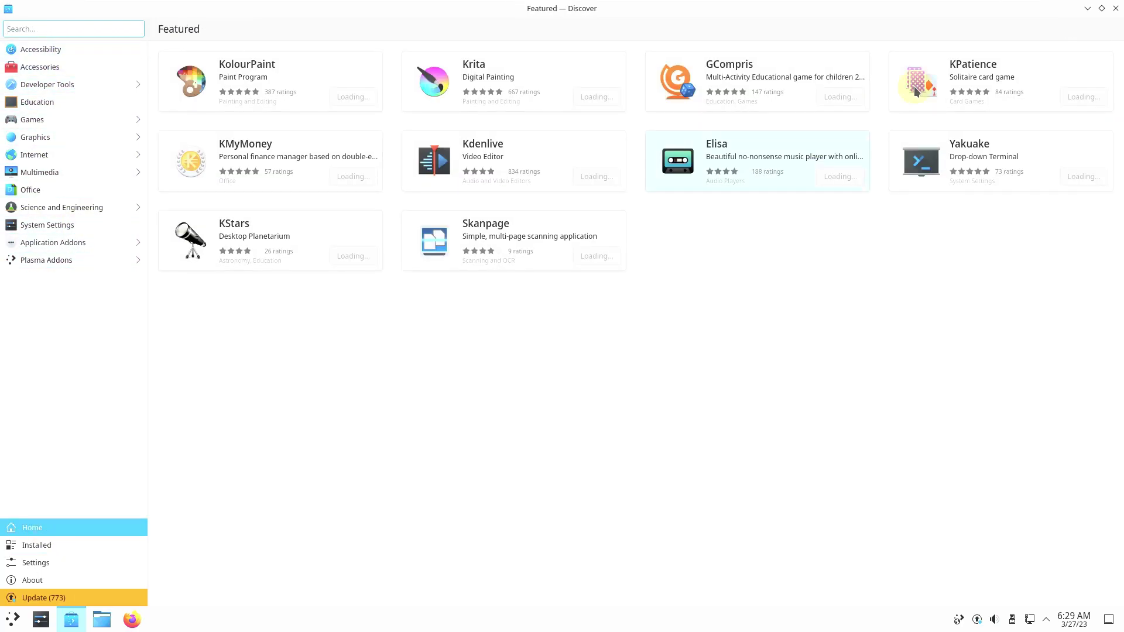
pyautogui.click(1115, 9)
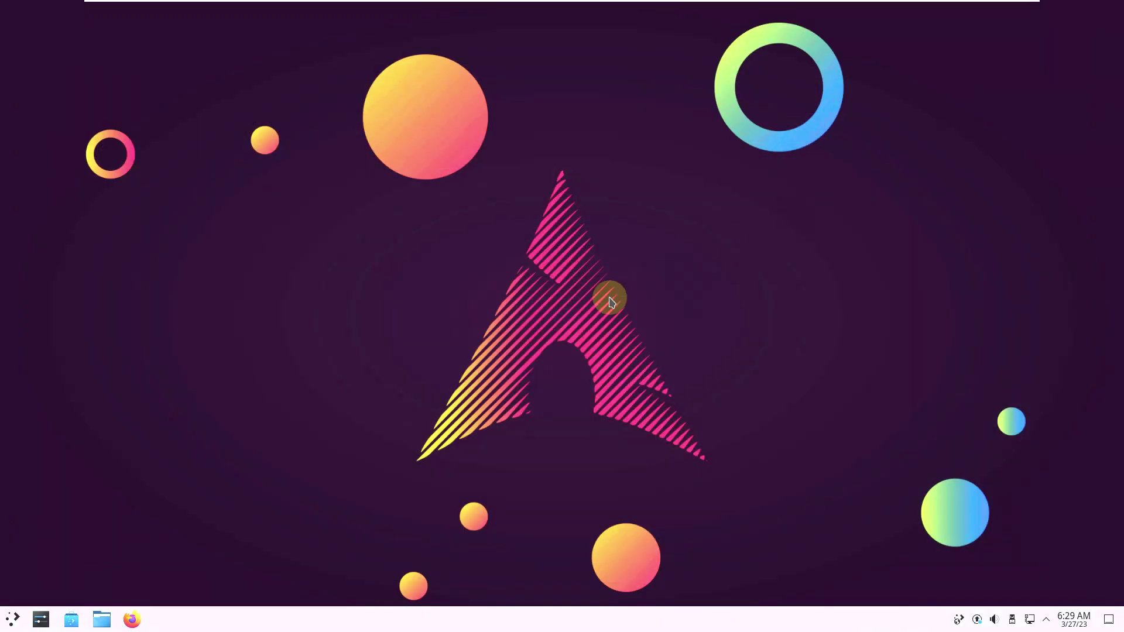
pyautogui.click(100, 620)
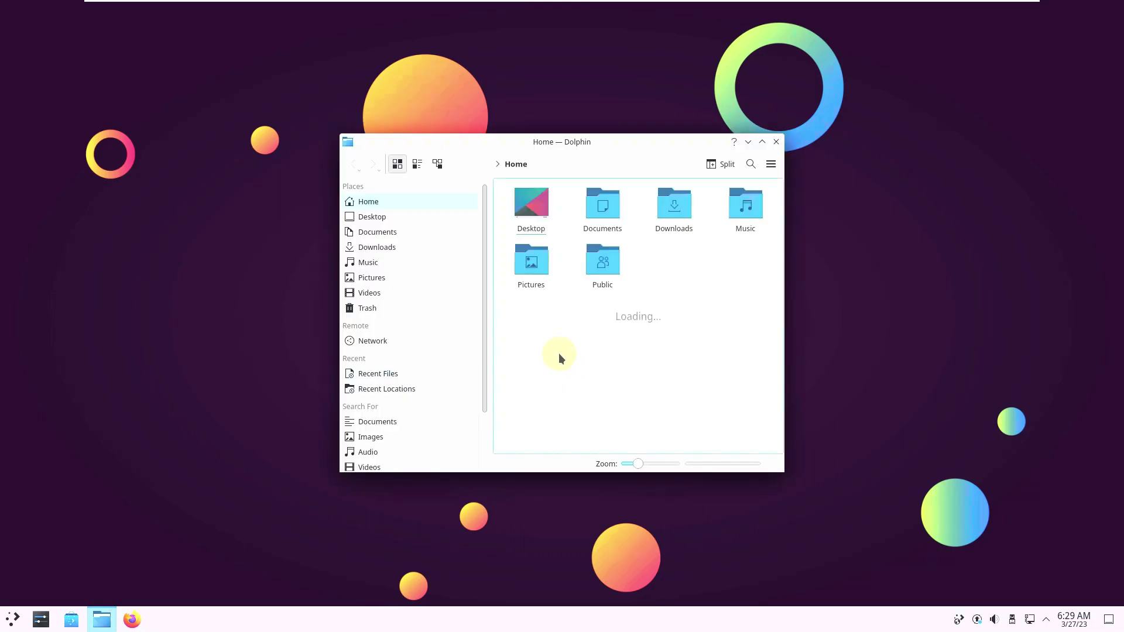
pyautogui.click(773, 167)
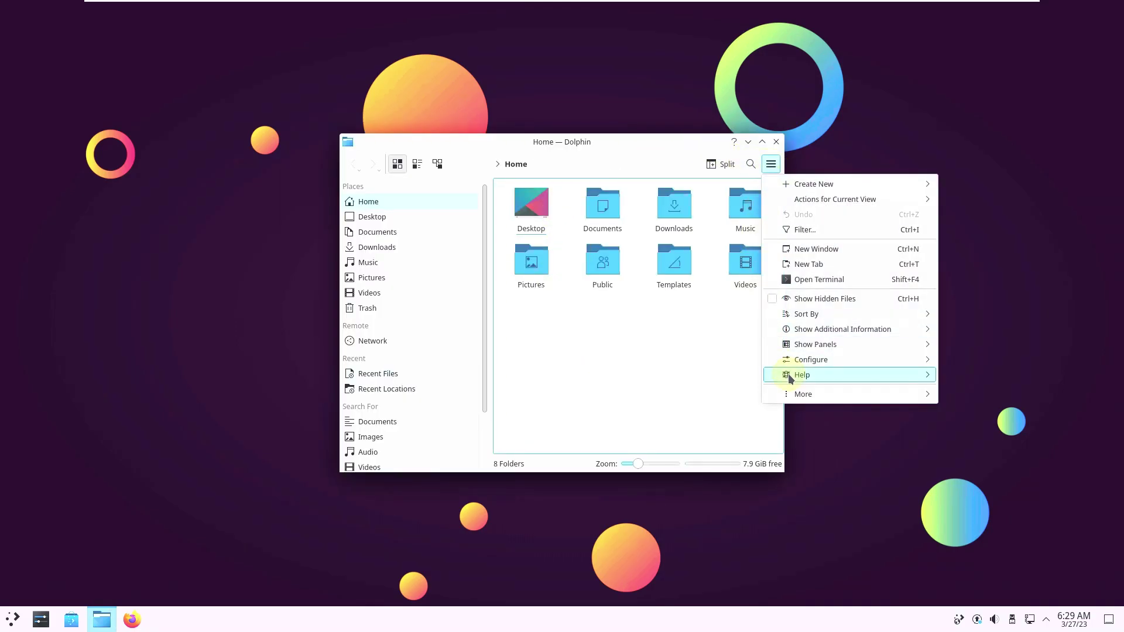
pyautogui.moveTo(800, 376)
pyautogui.click(1012, 461)
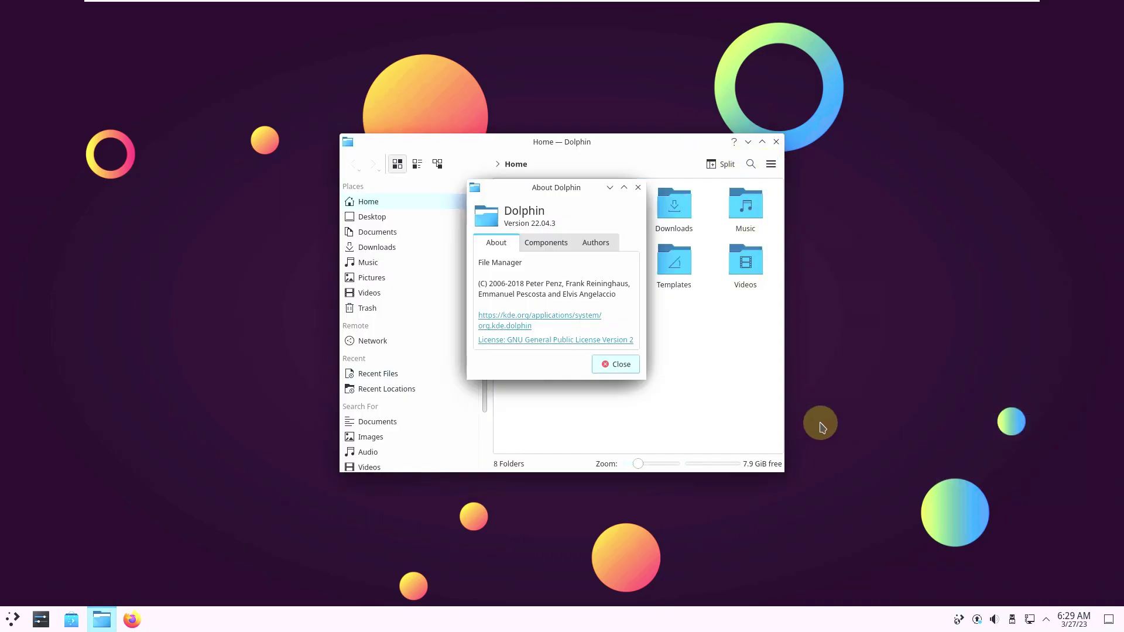
pyautogui.click(620, 366)
pyautogui.click(776, 141)
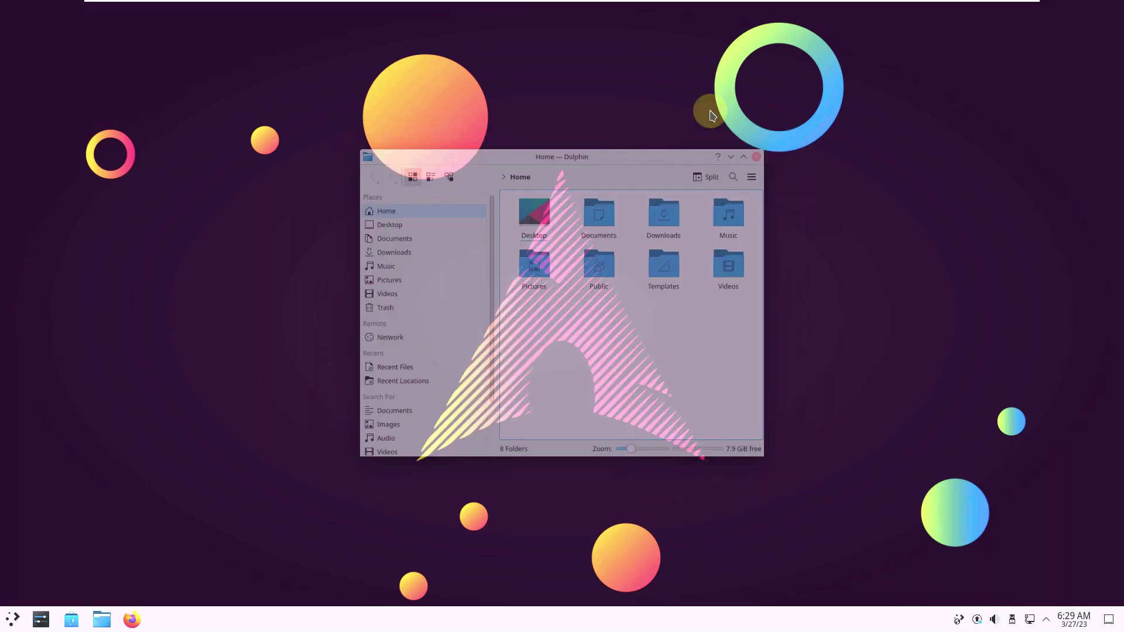
# Step: Scroll through the launcher's All Applications list and start AaricKDE-Ezmaint Tool
pyautogui.click(12, 620)
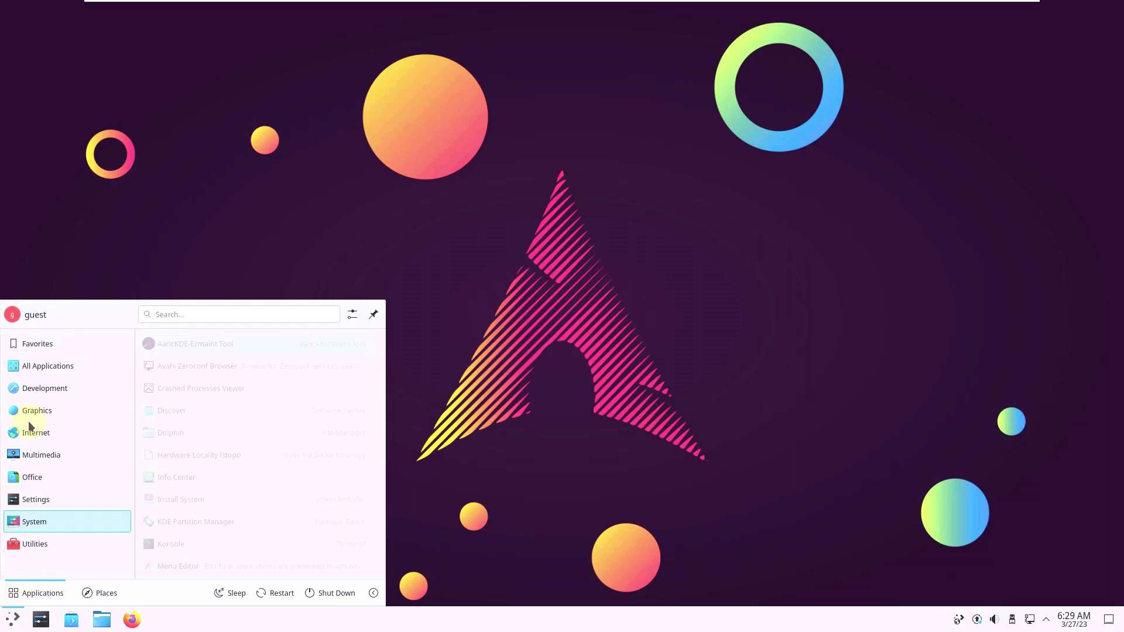
pyautogui.moveTo(44, 370)
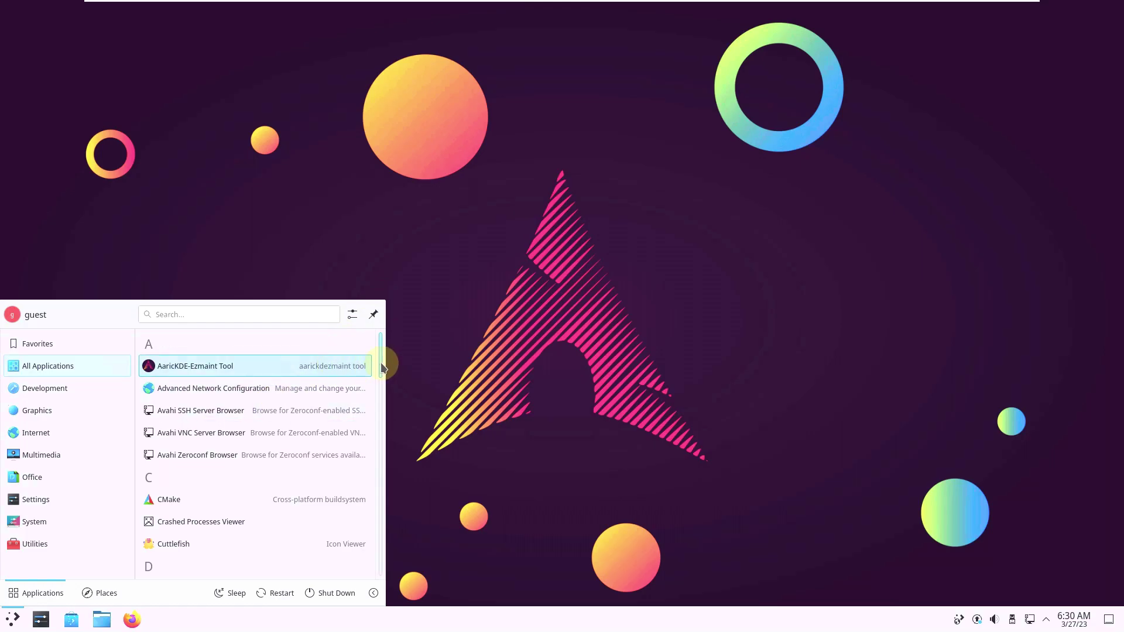
pyautogui.moveTo(381, 368); pyautogui.dragTo(381, 575)
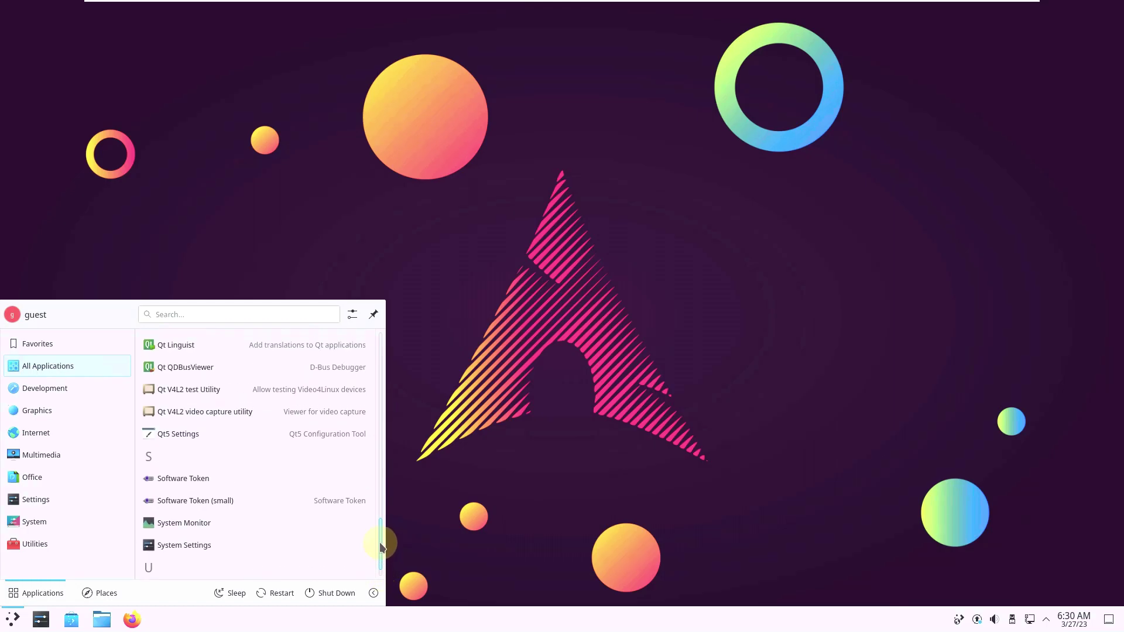
pyautogui.moveTo(380, 547); pyautogui.dragTo(369, 338)
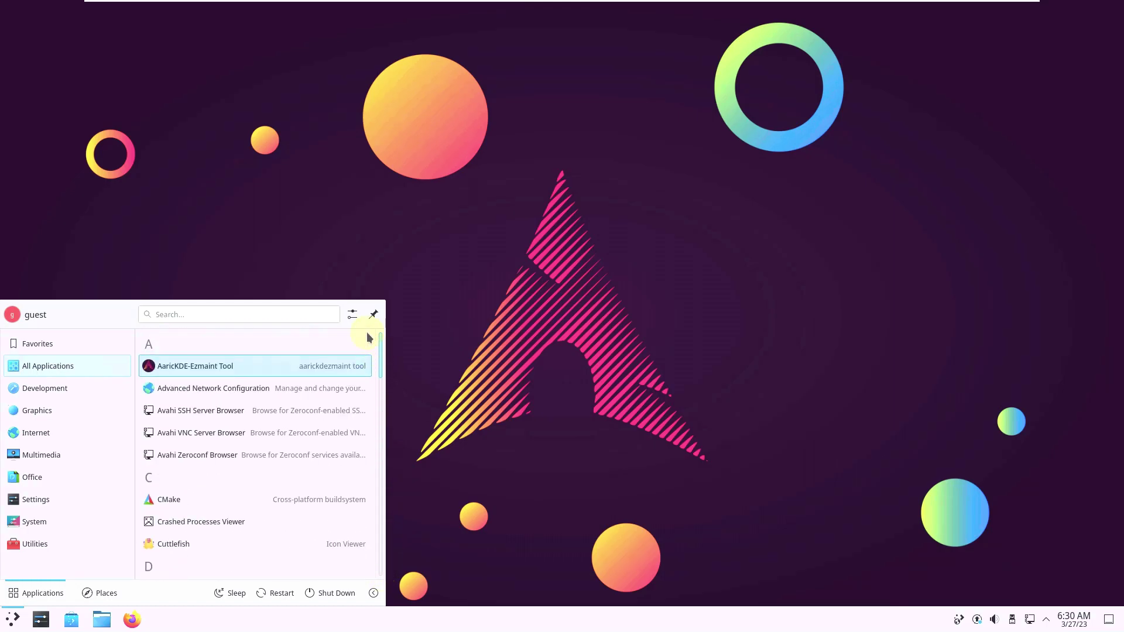
pyautogui.click(229, 365)
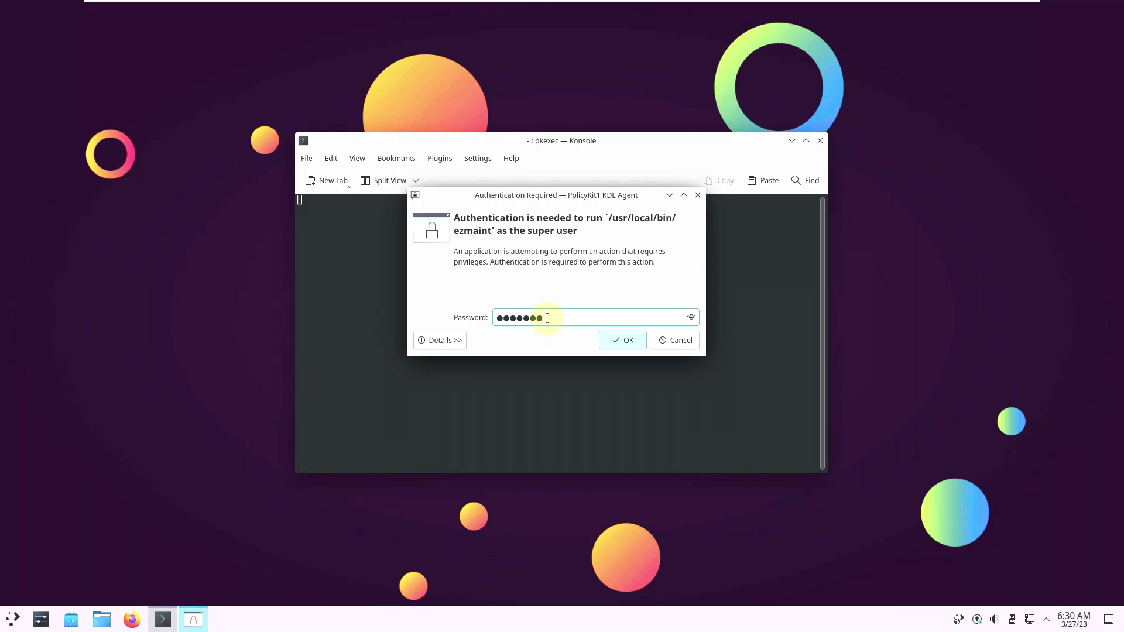
# Step: Enter the super-user password to authenticate the AaricKDE Maintenance Script
pyautogui.click(691, 318)
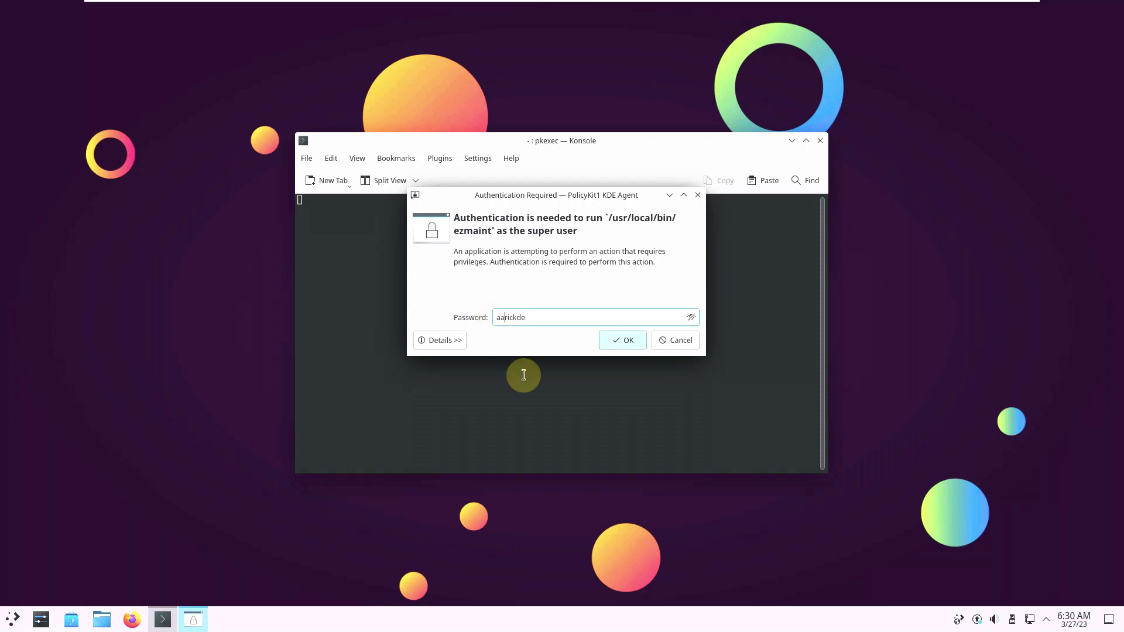
pyautogui.moveTo(551, 317); pyautogui.dragTo(495, 317)
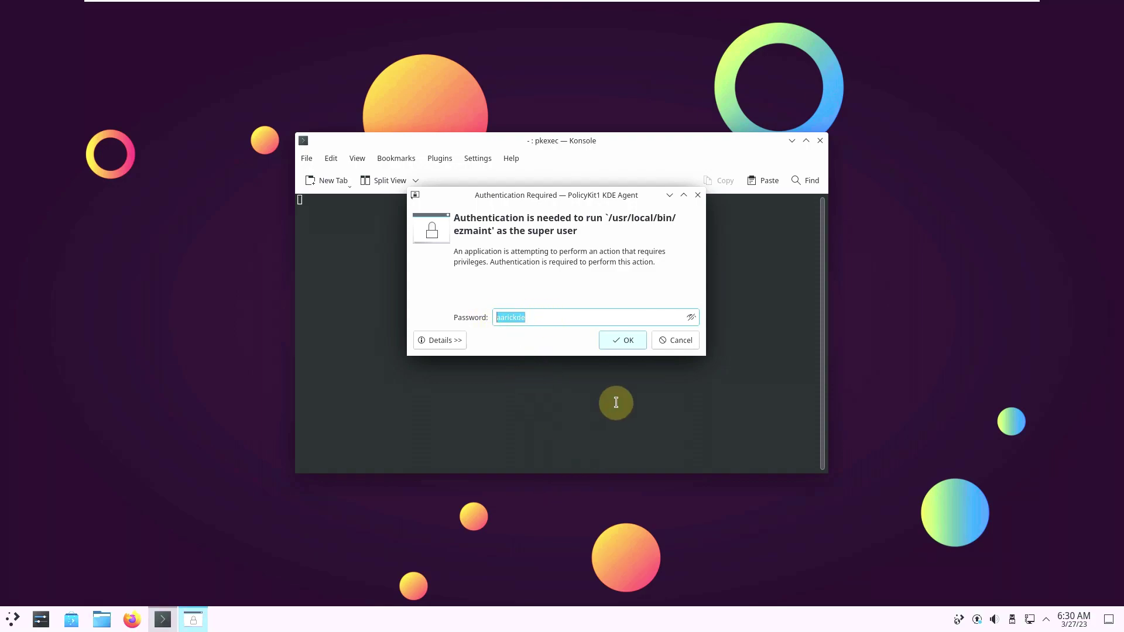
pyautogui.click(625, 337)
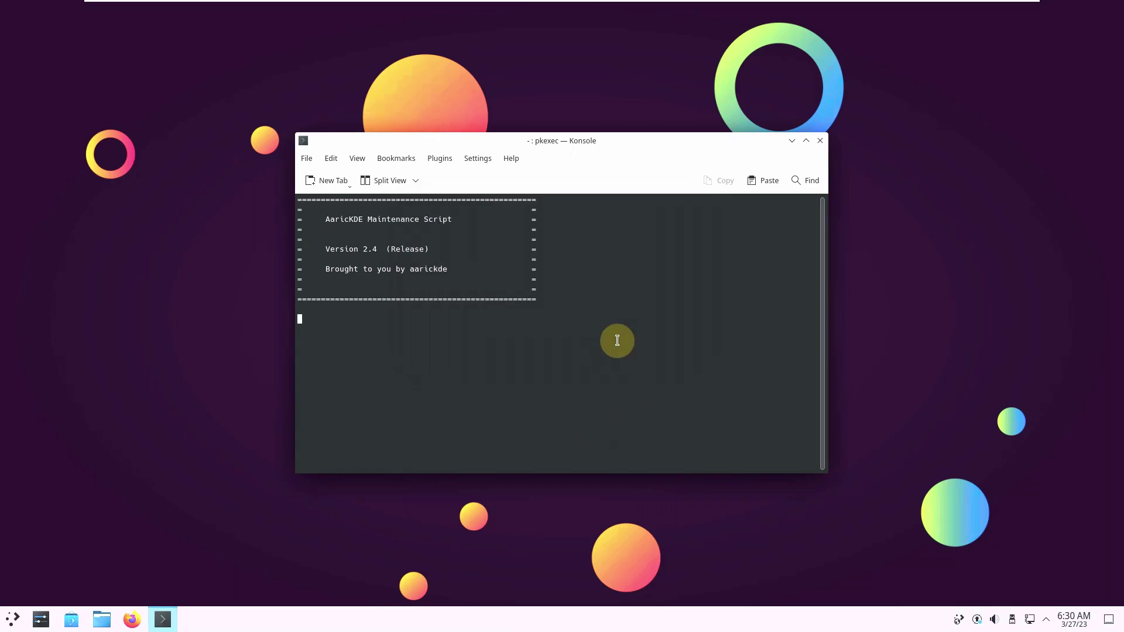
# Step: View About Konsole, select the script's nine-option menu text, then close Konsole
pyautogui.click(507, 158)
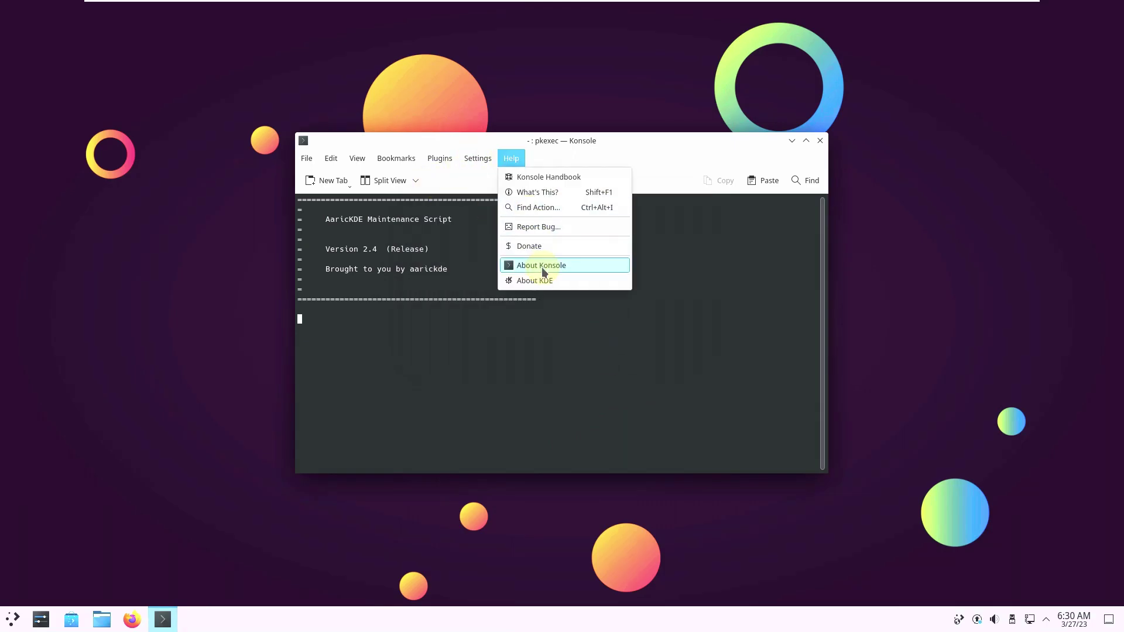
pyautogui.click(603, 272)
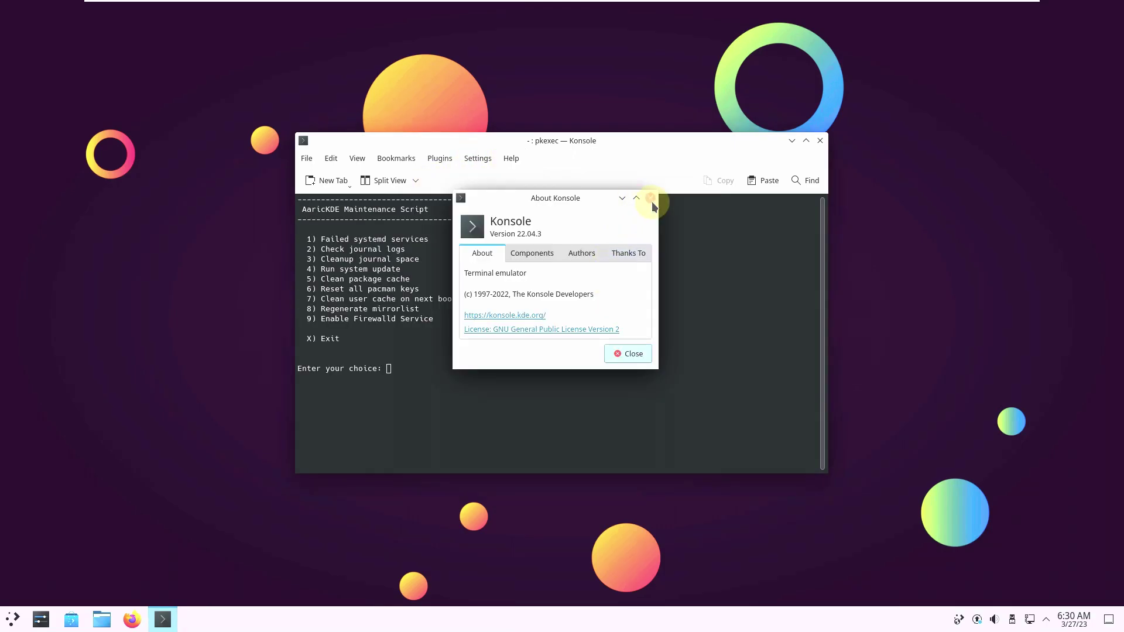
pyautogui.click(650, 199)
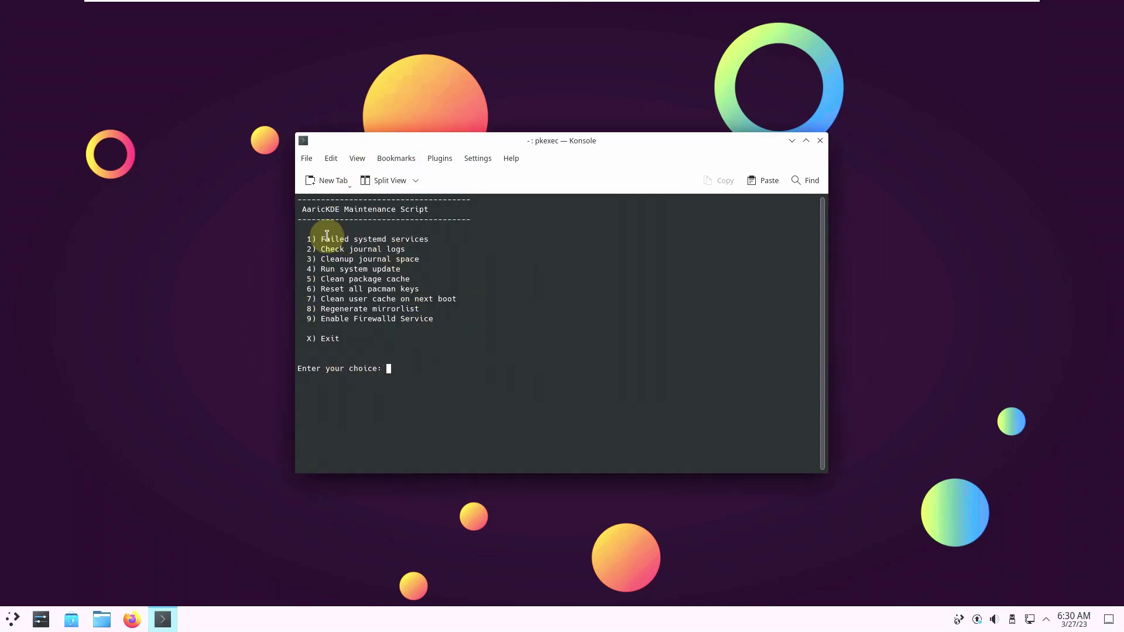
pyautogui.moveTo(296, 206); pyautogui.dragTo(449, 326)
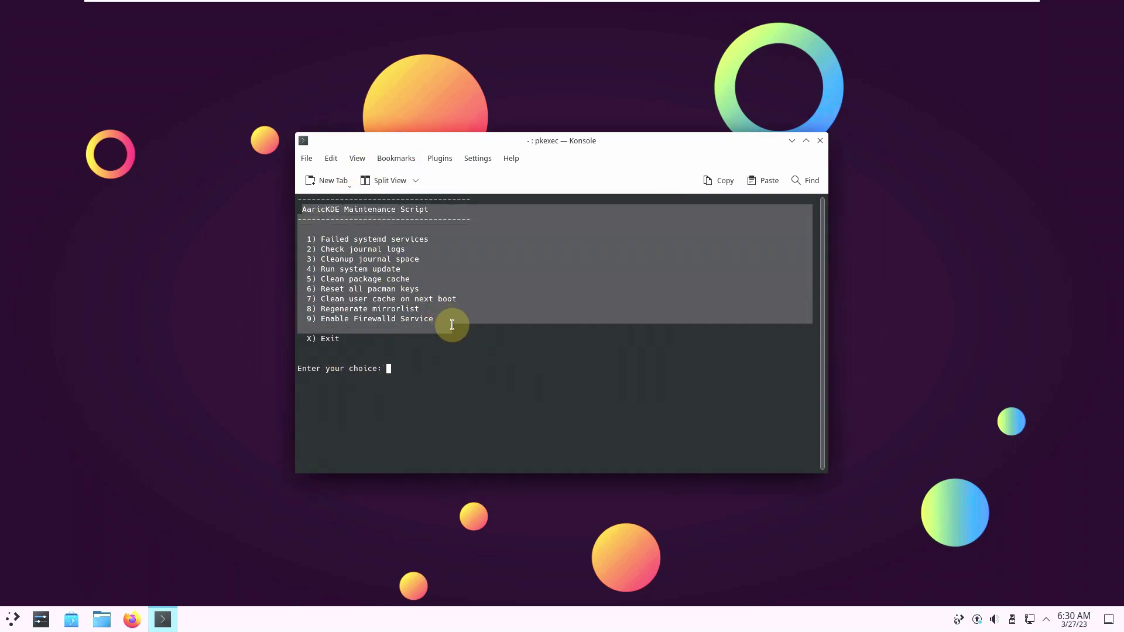
pyautogui.click(409, 364)
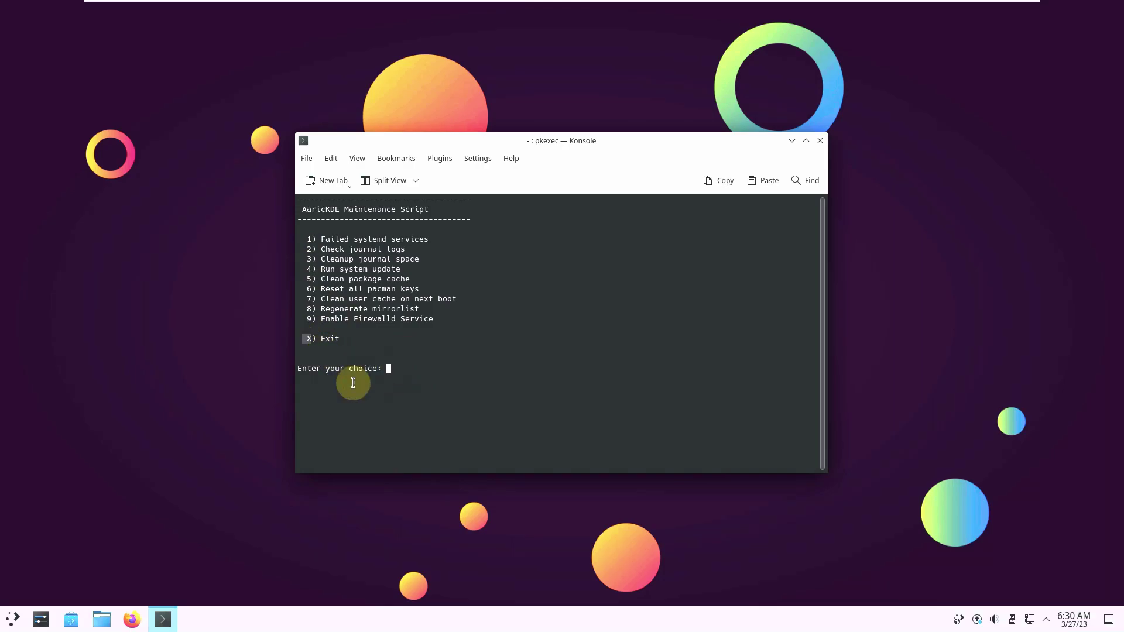
pyautogui.click(815, 142)
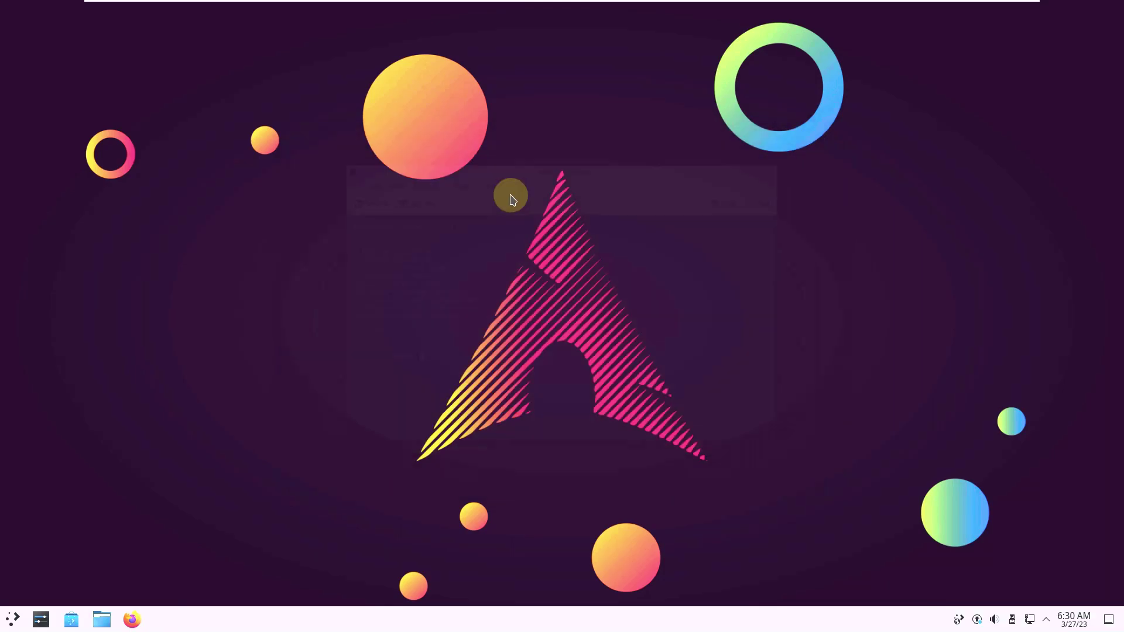
# Step: Scroll the launcher's All Applications list down to Install System and launch it
pyautogui.click(16, 616)
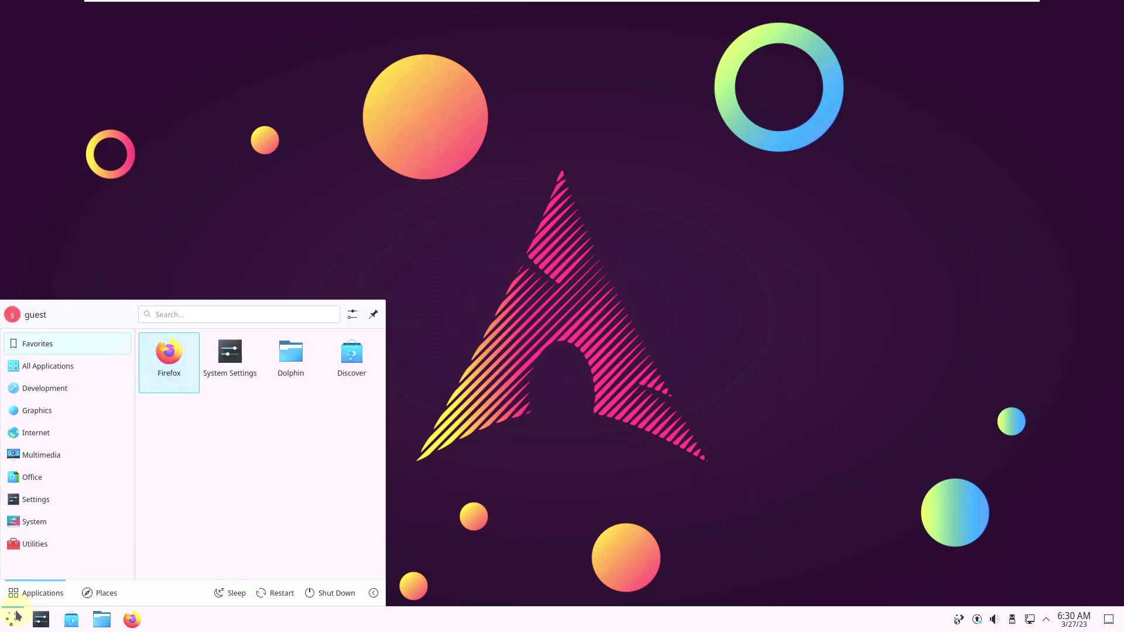
pyautogui.moveTo(73, 360)
pyautogui.click(226, 365)
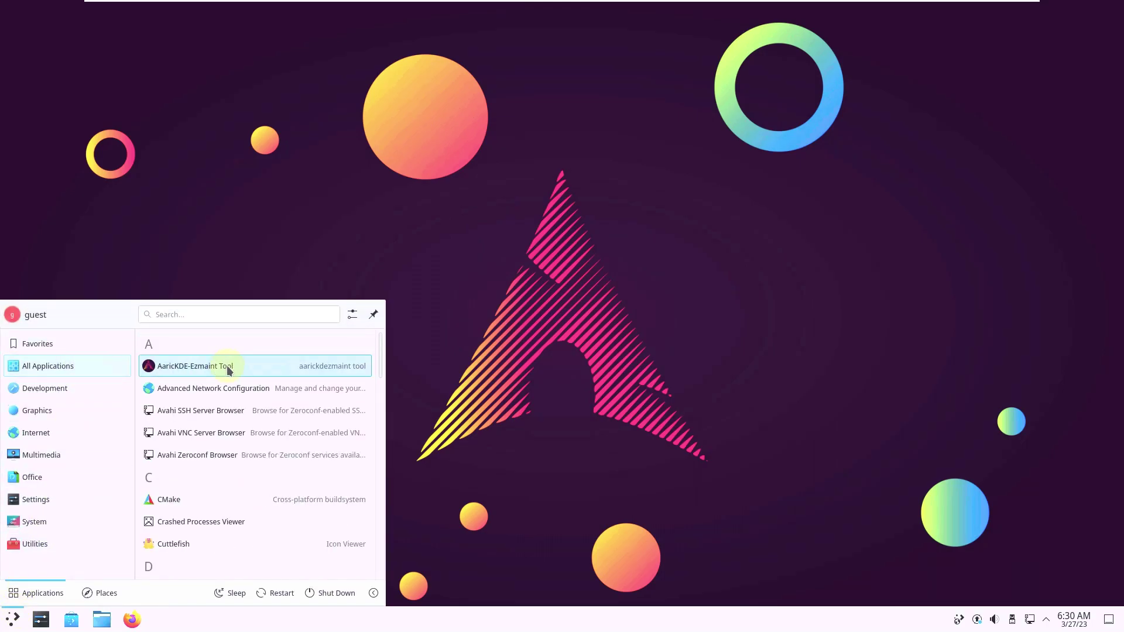
pyautogui.scroll(-1, 231, 458)
pyautogui.scroll(-1, 230, 430)
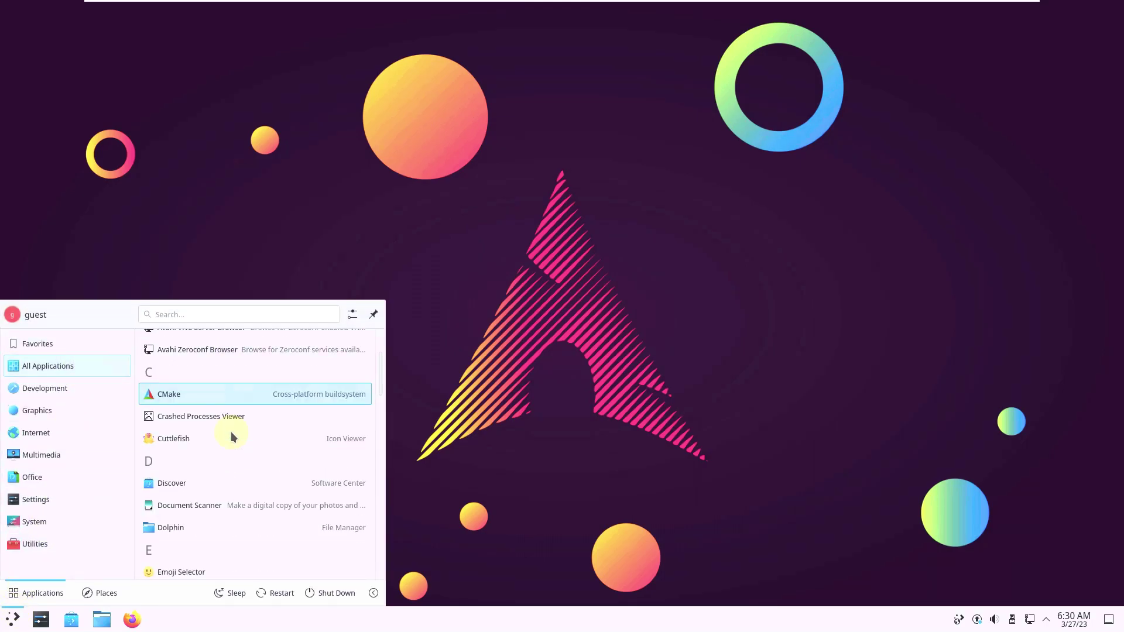
pyautogui.scroll(-2, 206, 398)
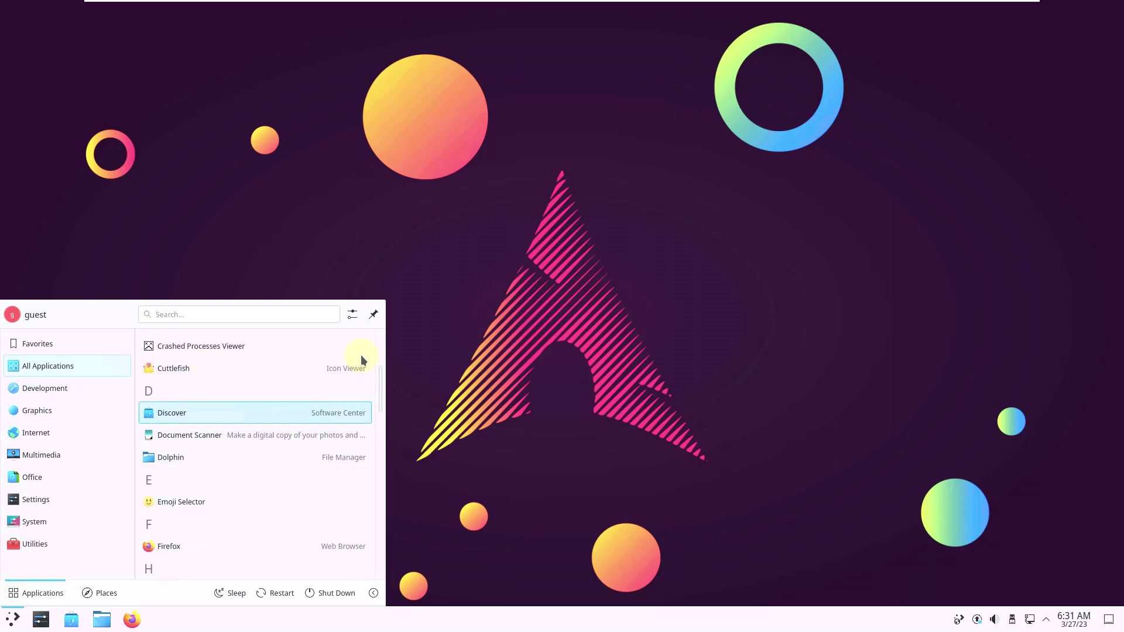
pyautogui.moveTo(379, 383); pyautogui.dragTo(373, 406)
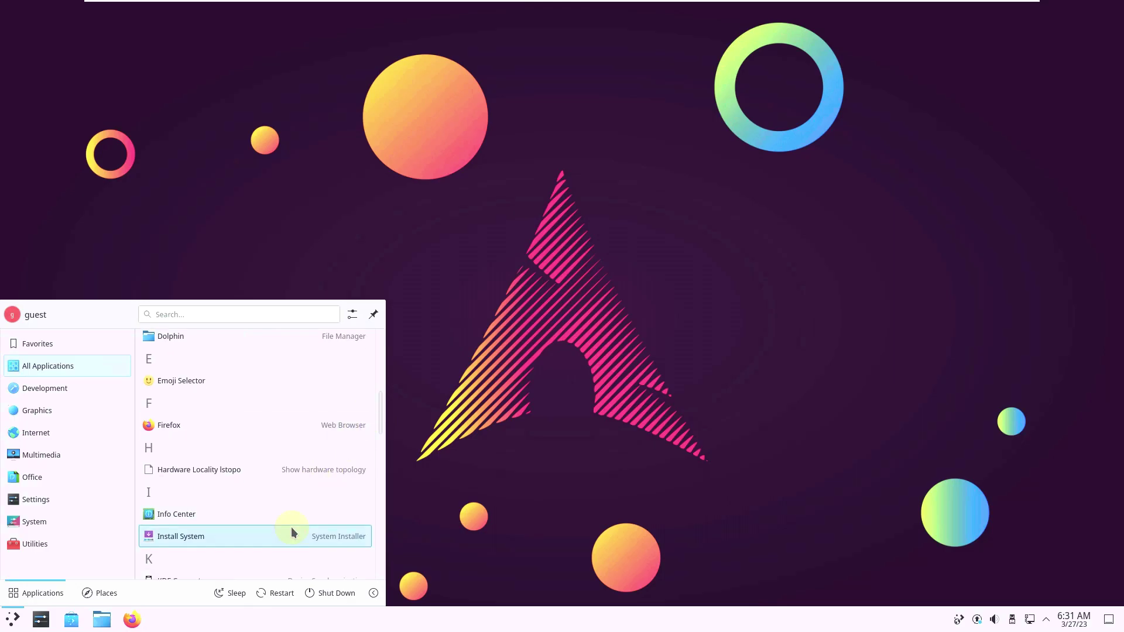
pyautogui.click(292, 531)
# Step: Enter the admin password in the PolicyKit prompt to open the Calamares installer
pyautogui.click(511, 316)
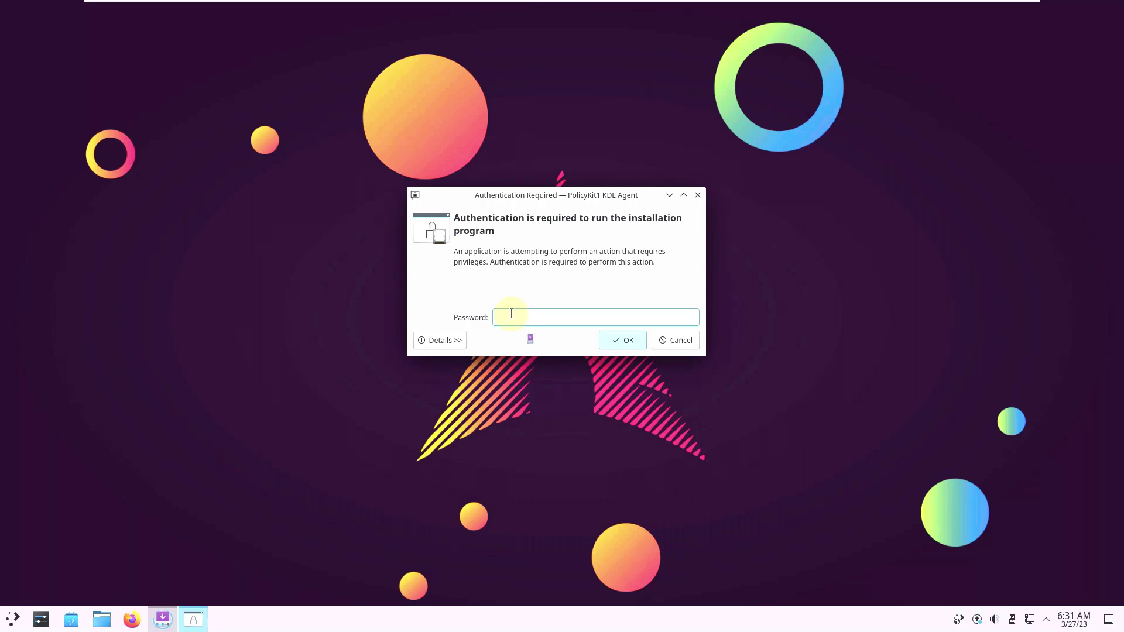
pyautogui.write('****')
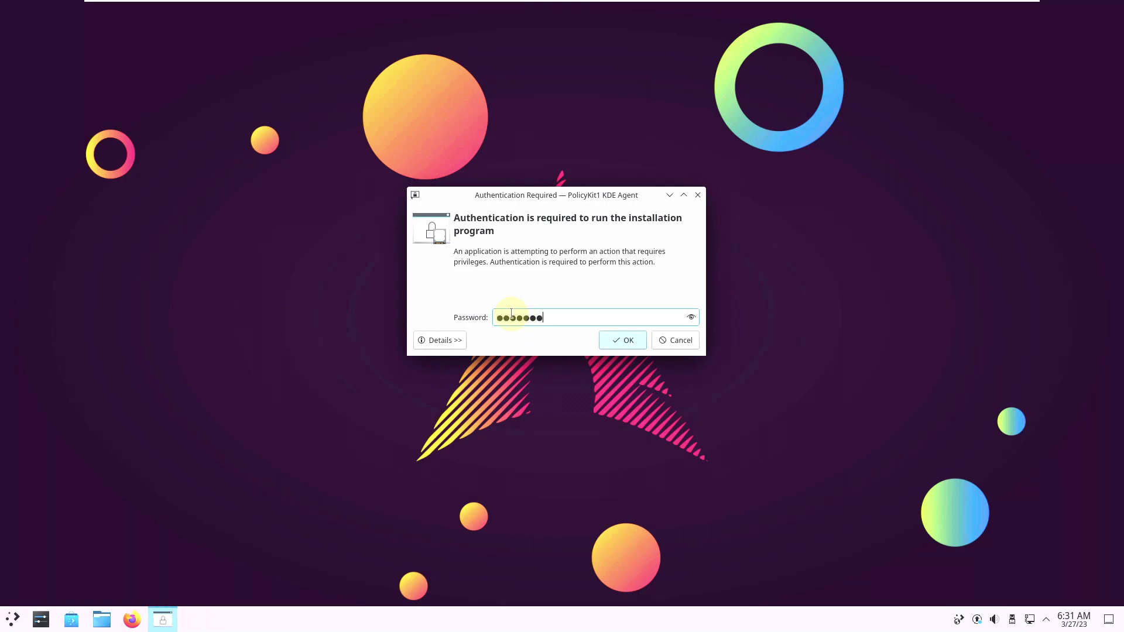
pyautogui.click(691, 318)
pyautogui.doubleClick(543, 318)
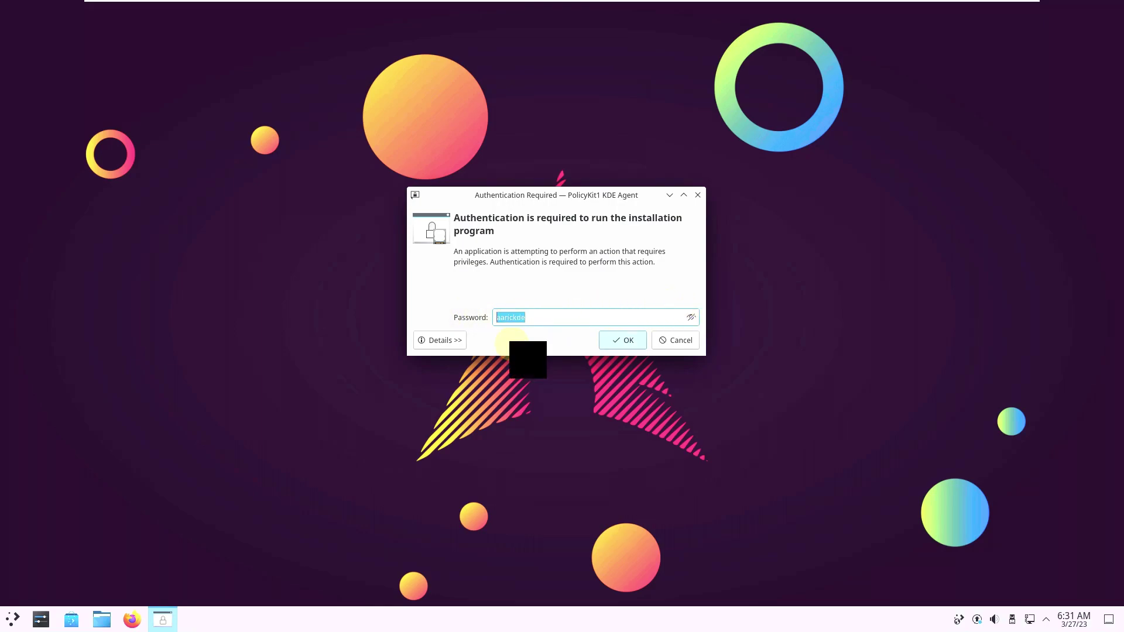
pyautogui.click(621, 341)
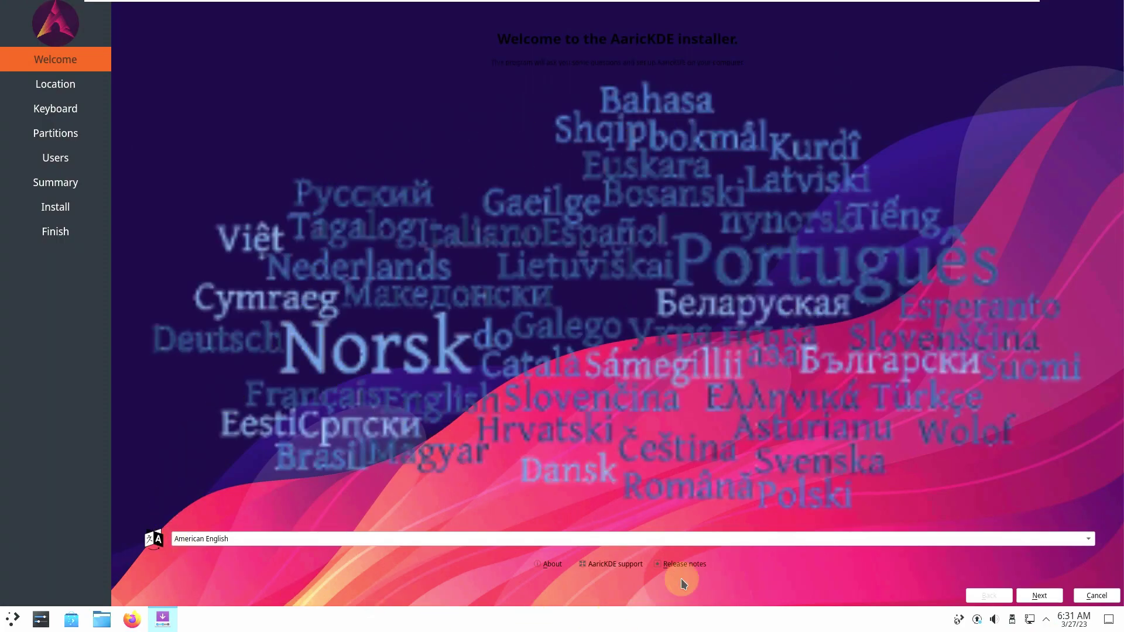
# Step: View the installer's About info, keep American English as the language, and continue to Location
pyautogui.click(549, 565)
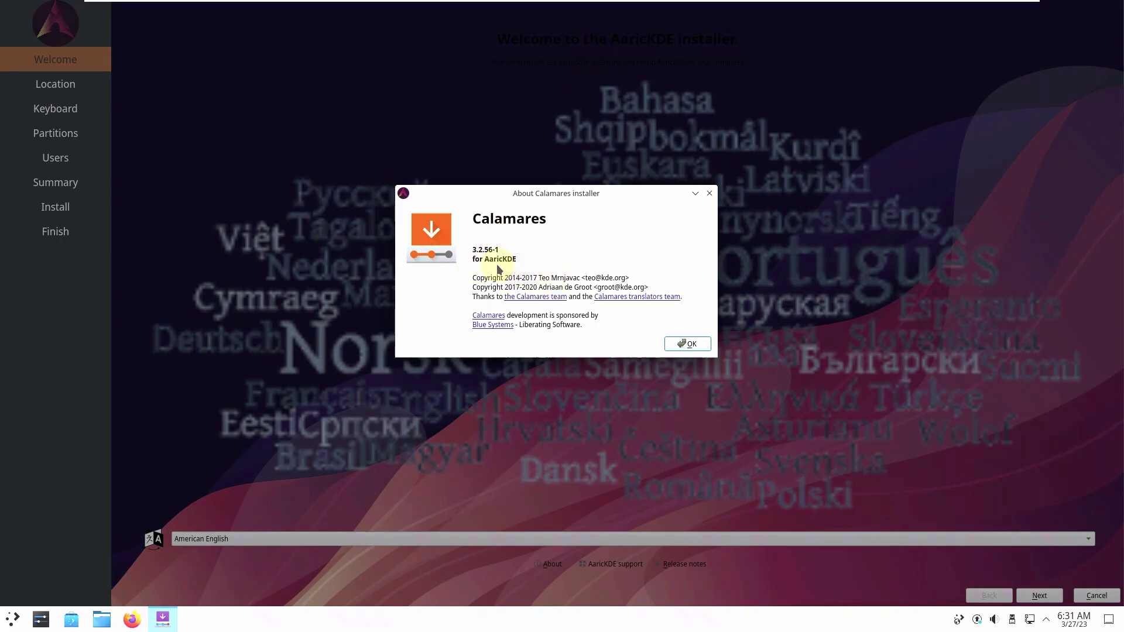
pyautogui.click(688, 349)
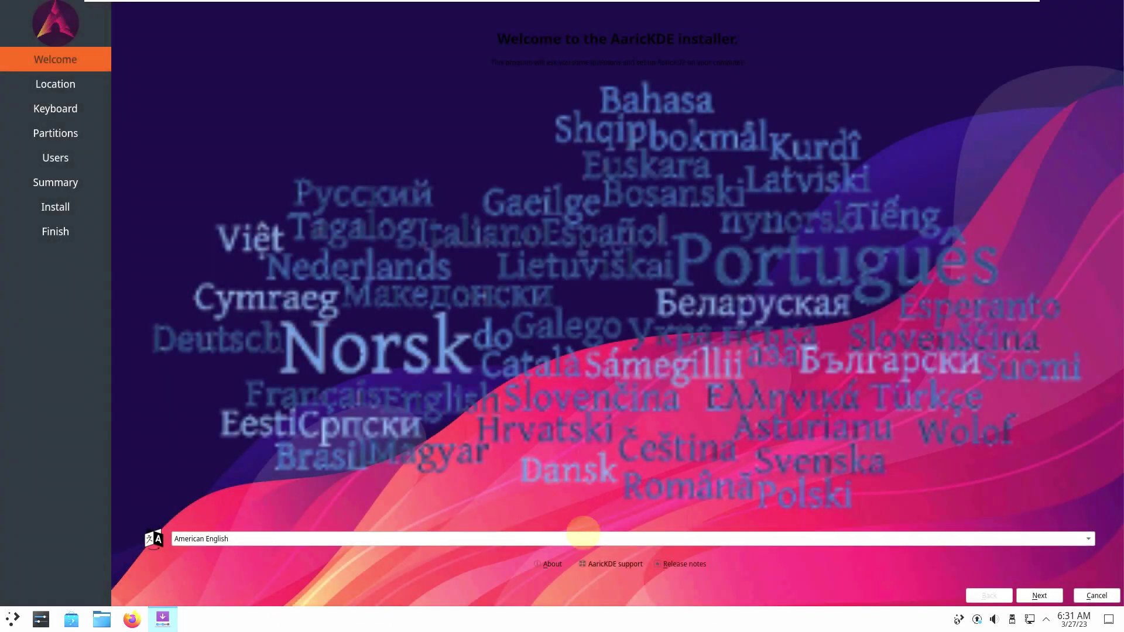
pyautogui.click(582, 533)
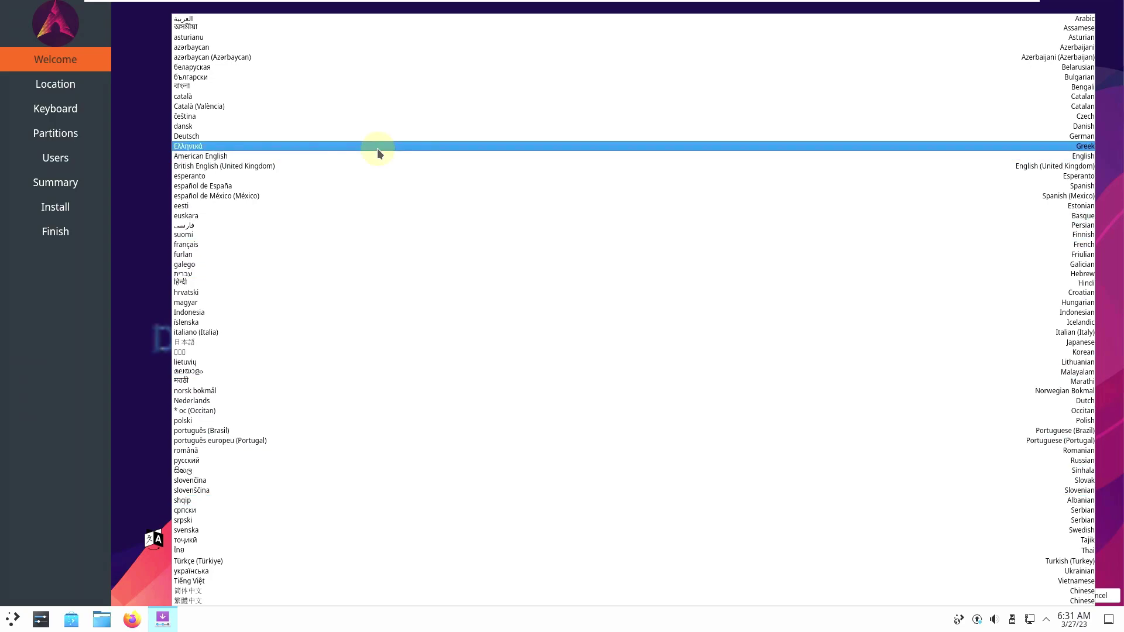
pyautogui.click(381, 156)
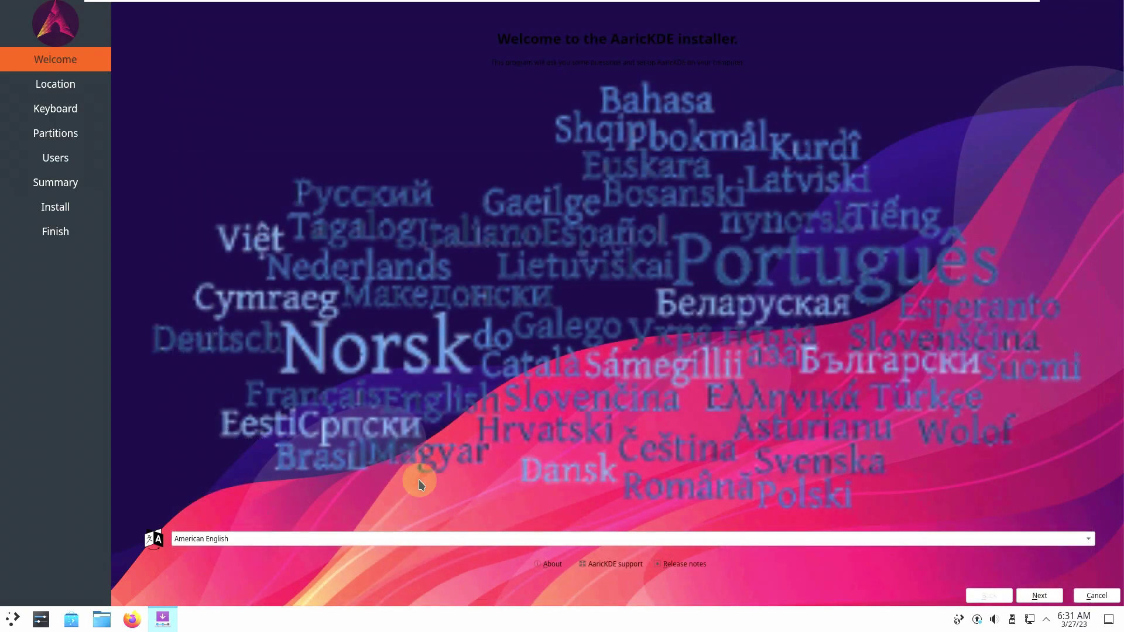
pyautogui.click(229, 544)
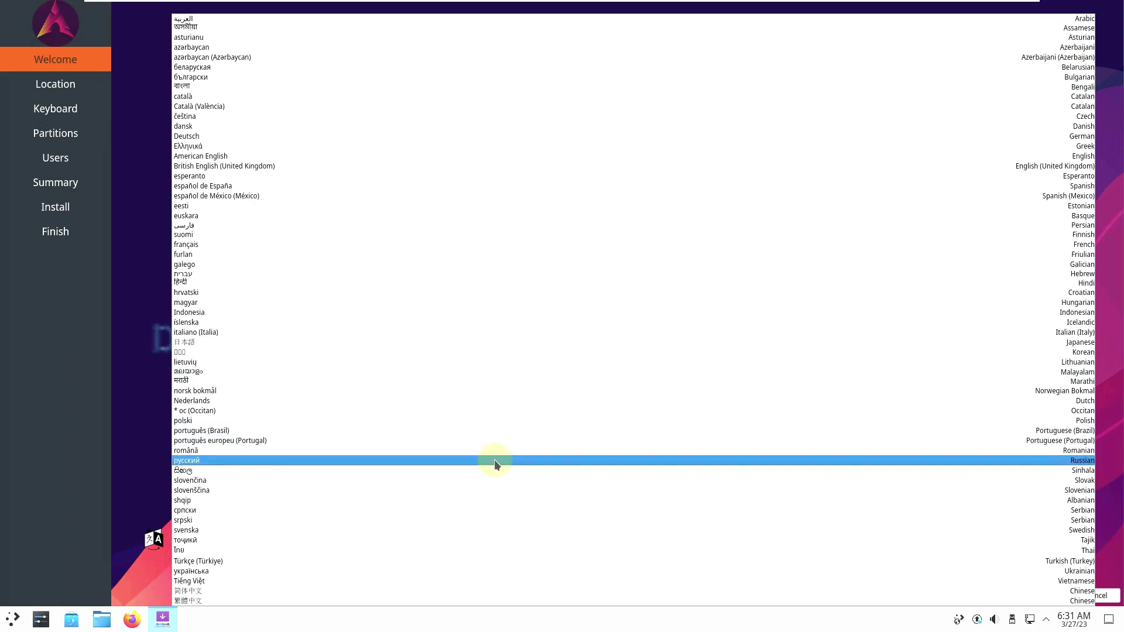
pyautogui.click(147, 193)
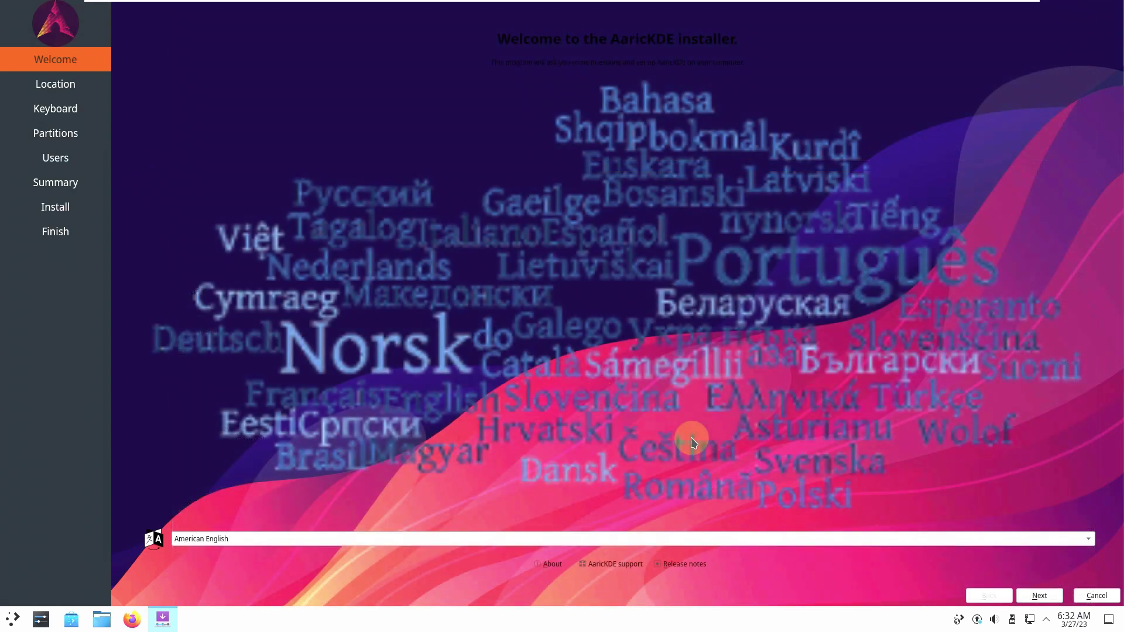
pyautogui.click(1059, 596)
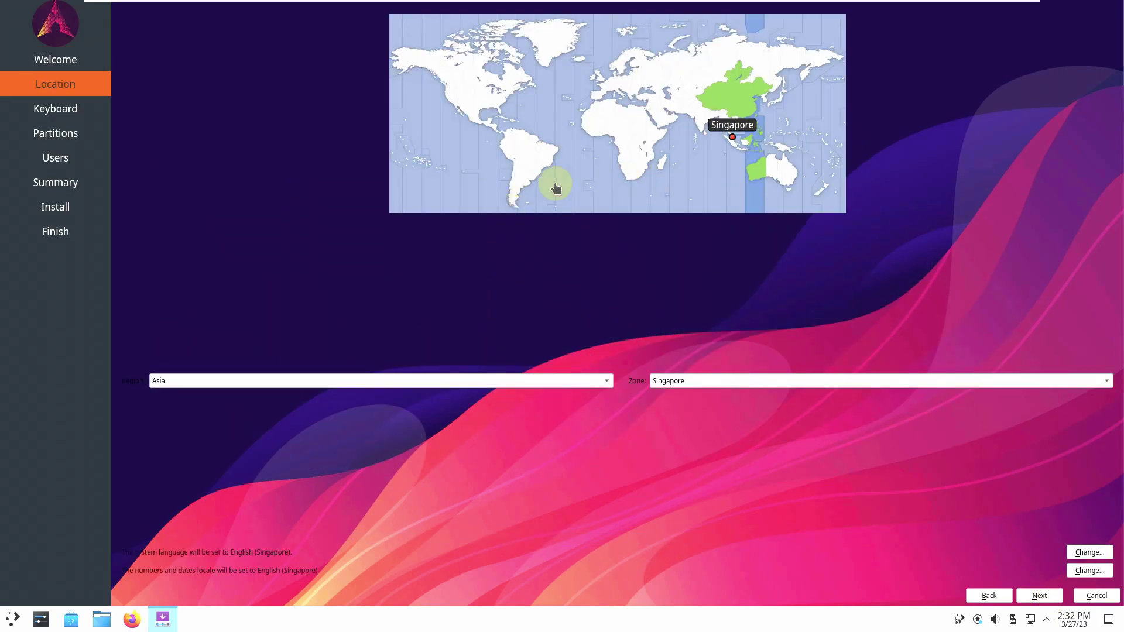
# Step: Try Adelaide and Auckland on the time zone map before settling on America / Los Angeles
pyautogui.click(449, 106)
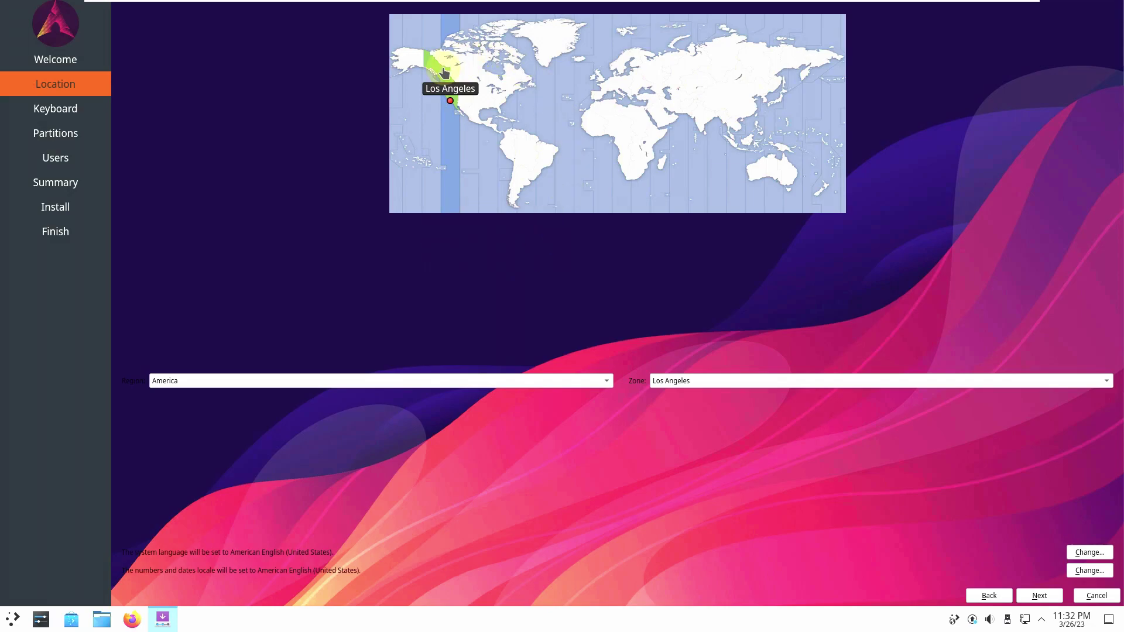
pyautogui.click(778, 185)
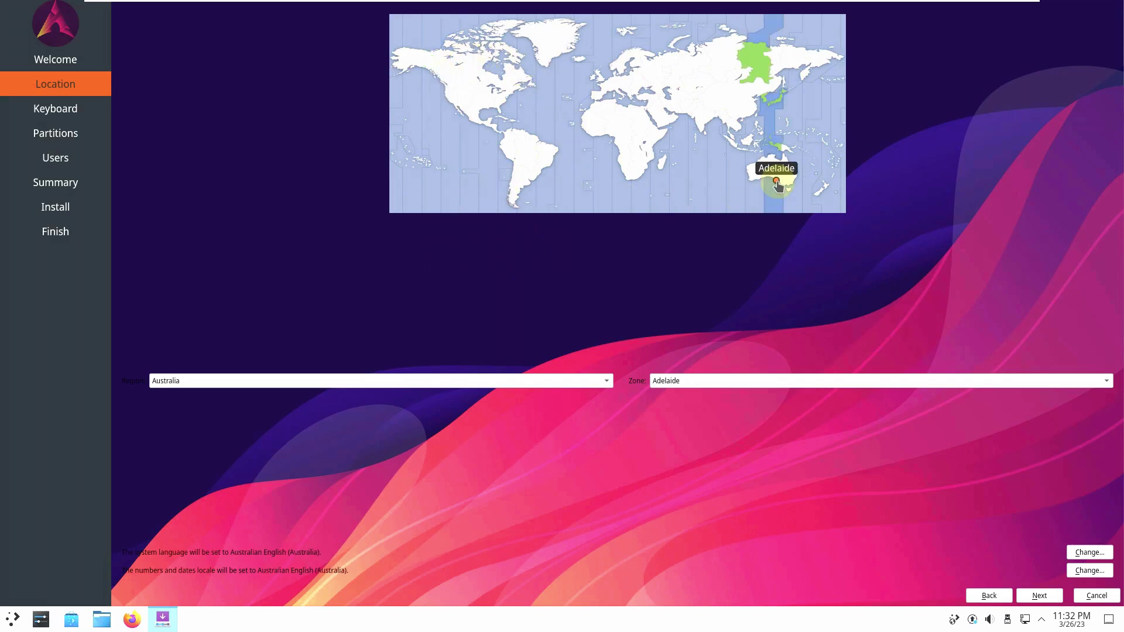
pyautogui.click(822, 186)
pyautogui.click(449, 97)
pyautogui.click(442, 94)
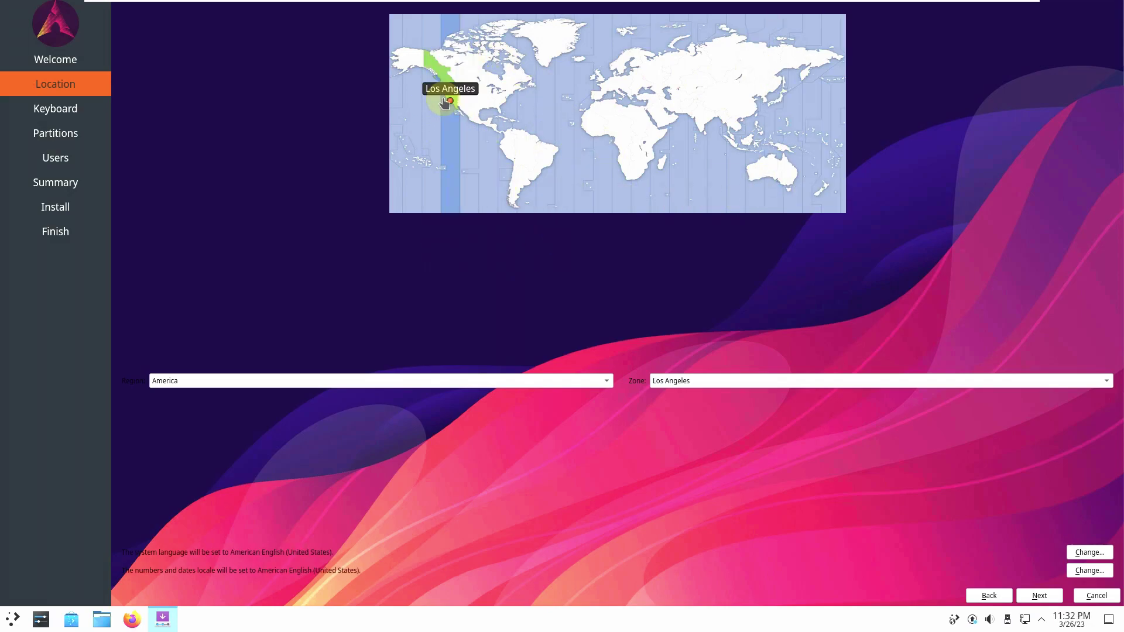
pyautogui.click(440, 84)
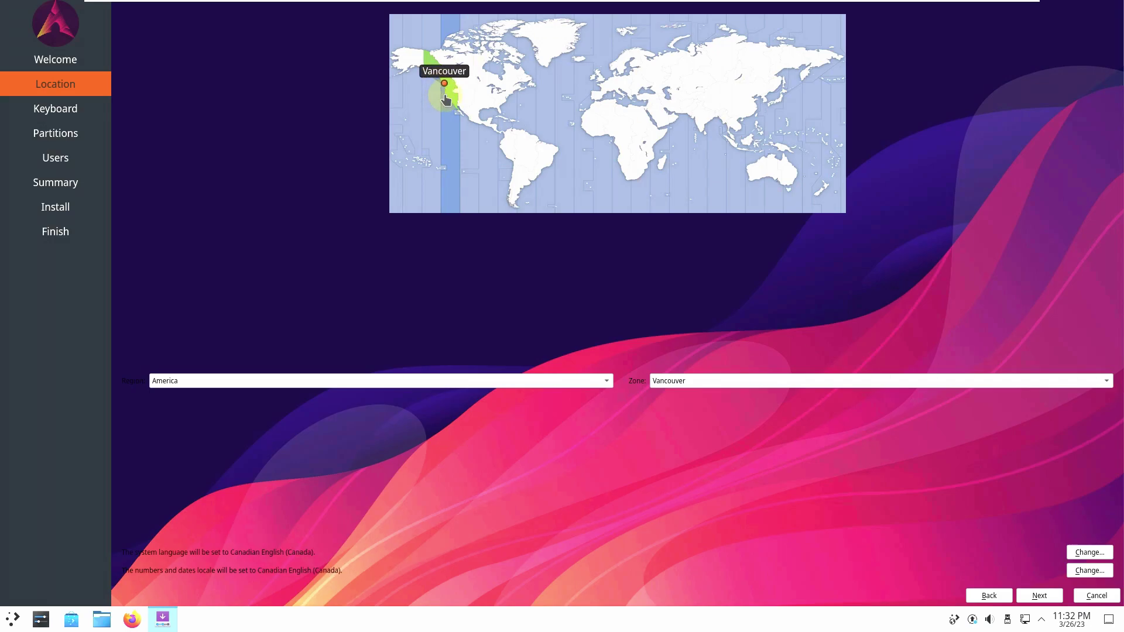
pyautogui.click(448, 98)
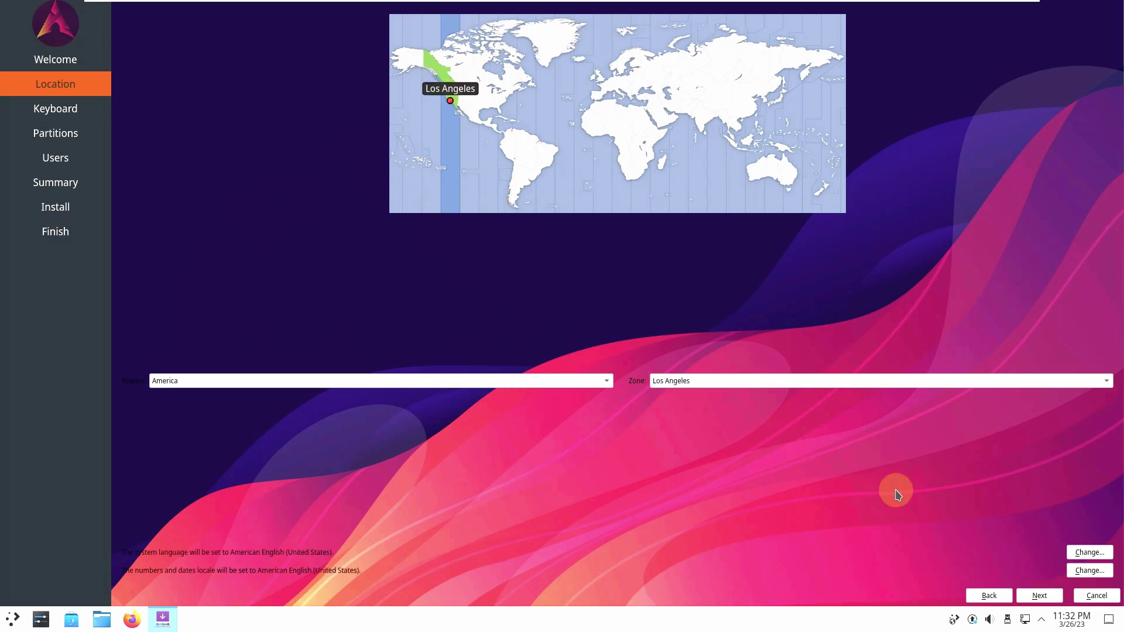
# Step: Leave the keyboard at Generic 105-key PC with English (US) and continue to Partitions
pyautogui.click(1047, 597)
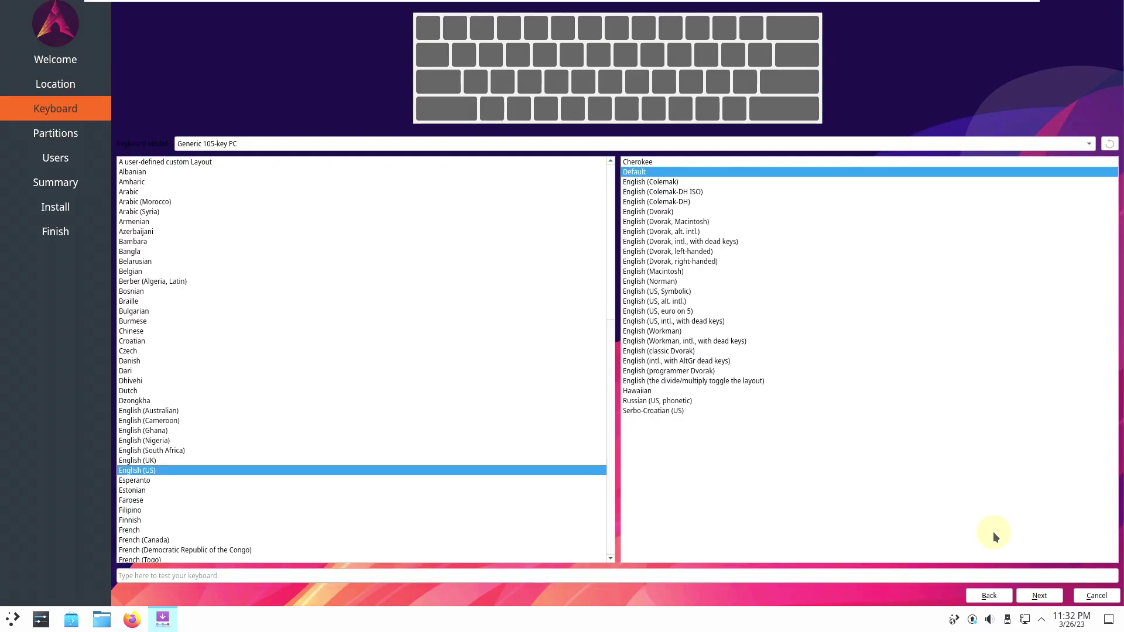
pyautogui.click(502, 143)
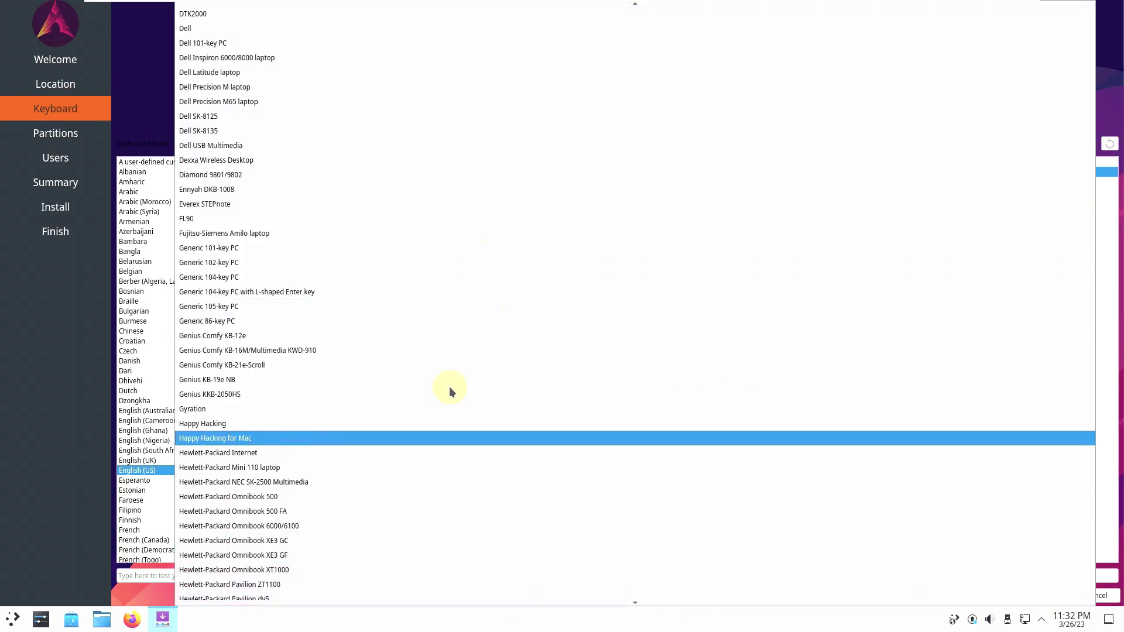
pyautogui.scroll(11, 449, 124)
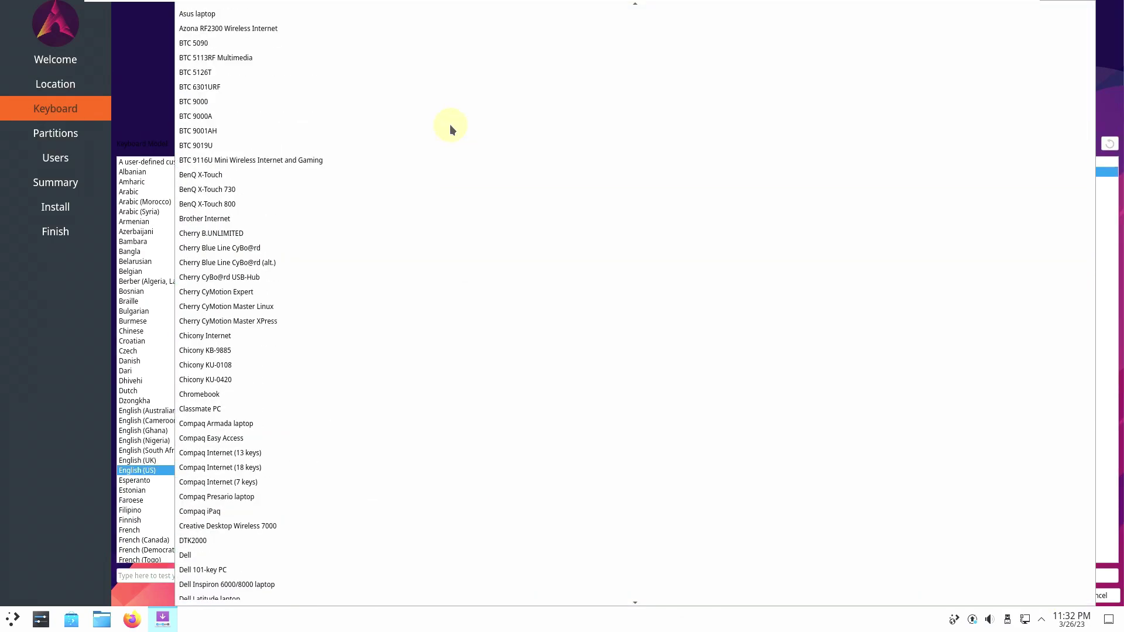
pyautogui.click(156, 114)
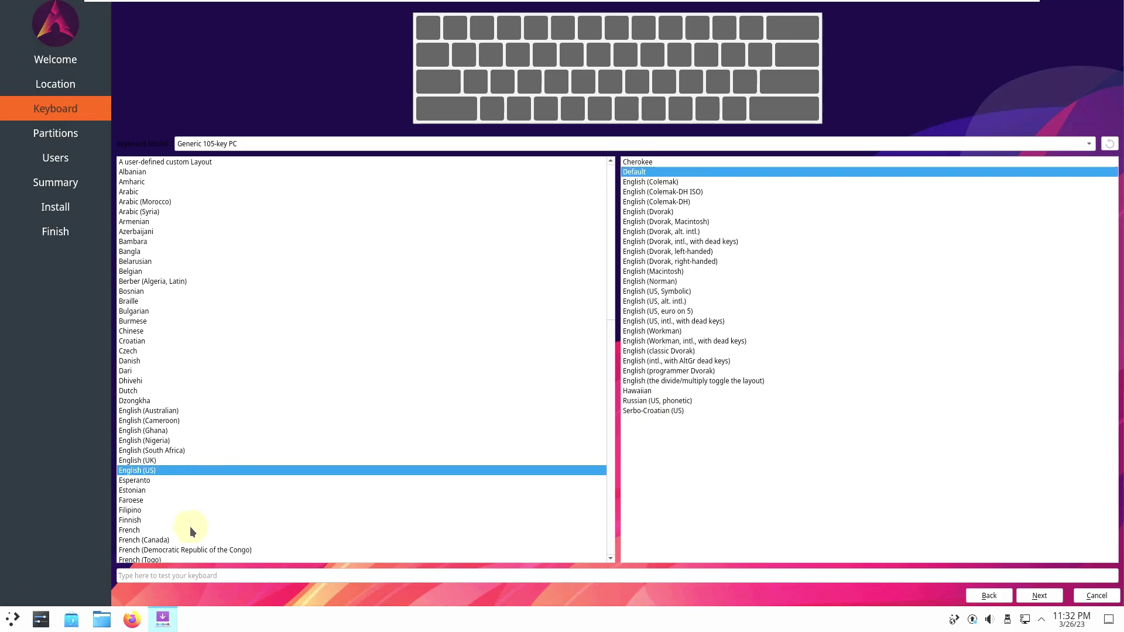
pyautogui.click(1039, 596)
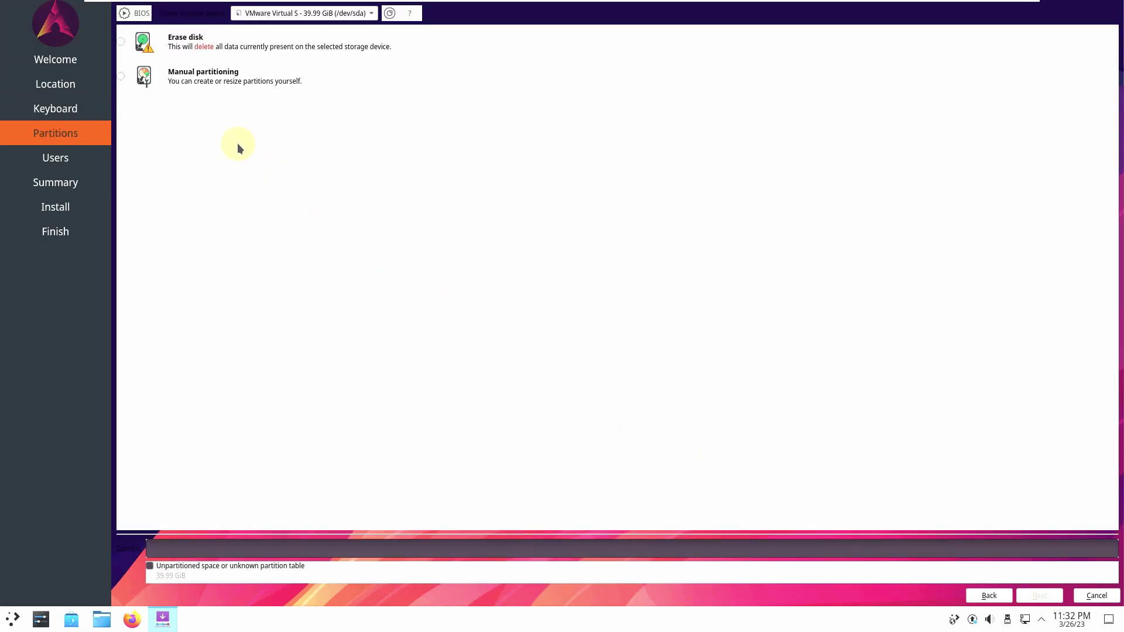
# Step: Pick the 39.99 GiB VMware disk and erase it, keeping No Swap and ext4
pyautogui.click(351, 14)
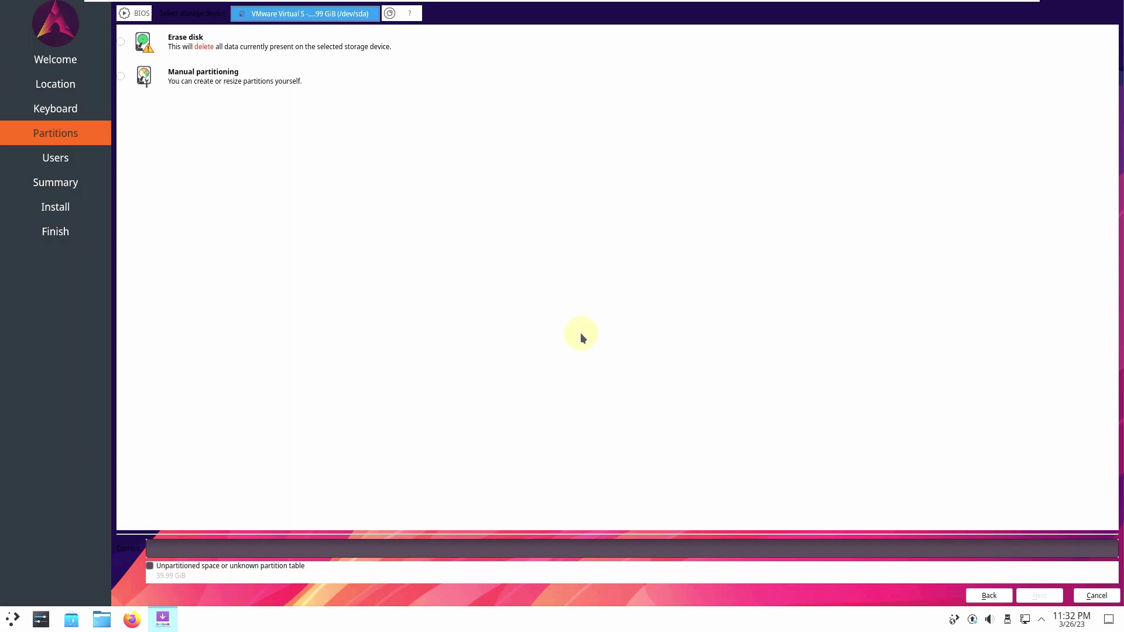
pyautogui.click(120, 43)
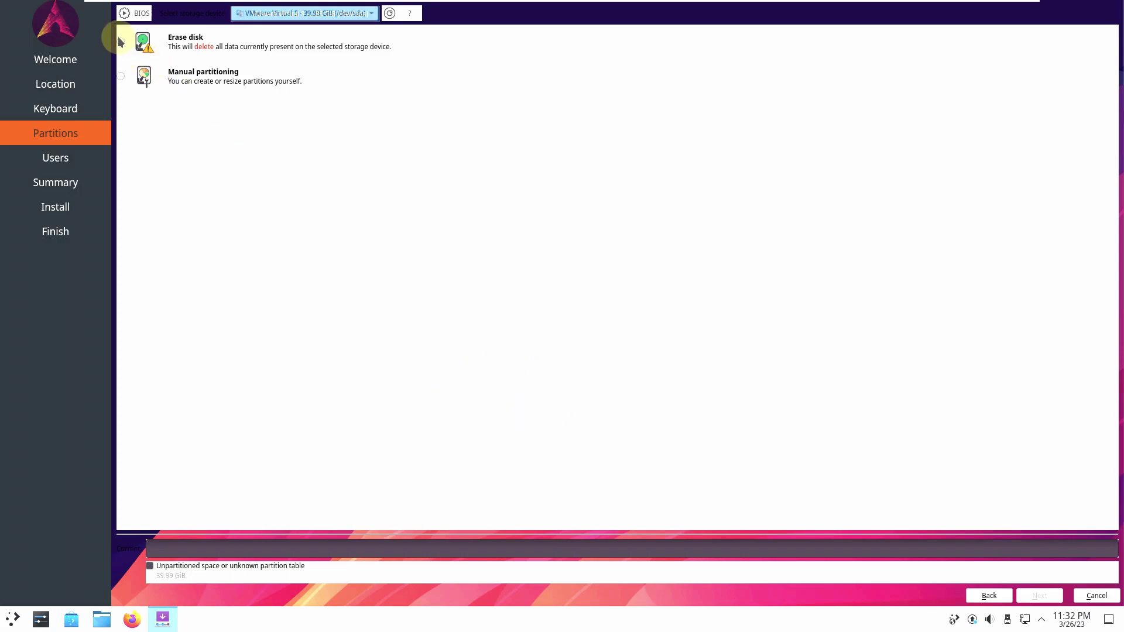
pyautogui.click(121, 43)
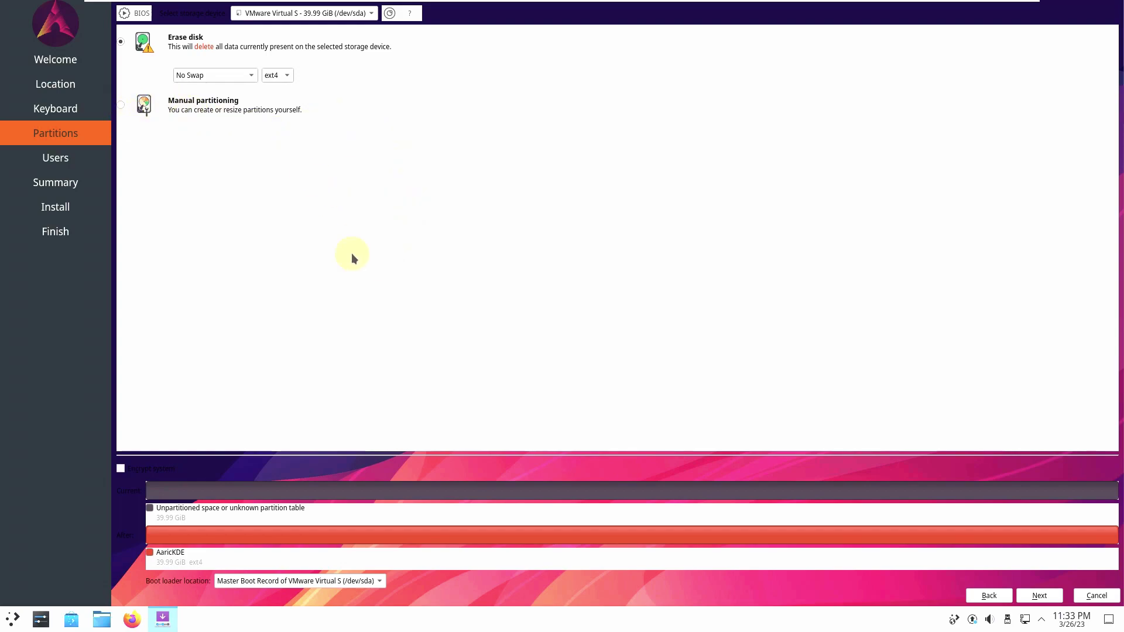
pyautogui.click(240, 75)
pyautogui.click(381, 86)
pyautogui.click(271, 77)
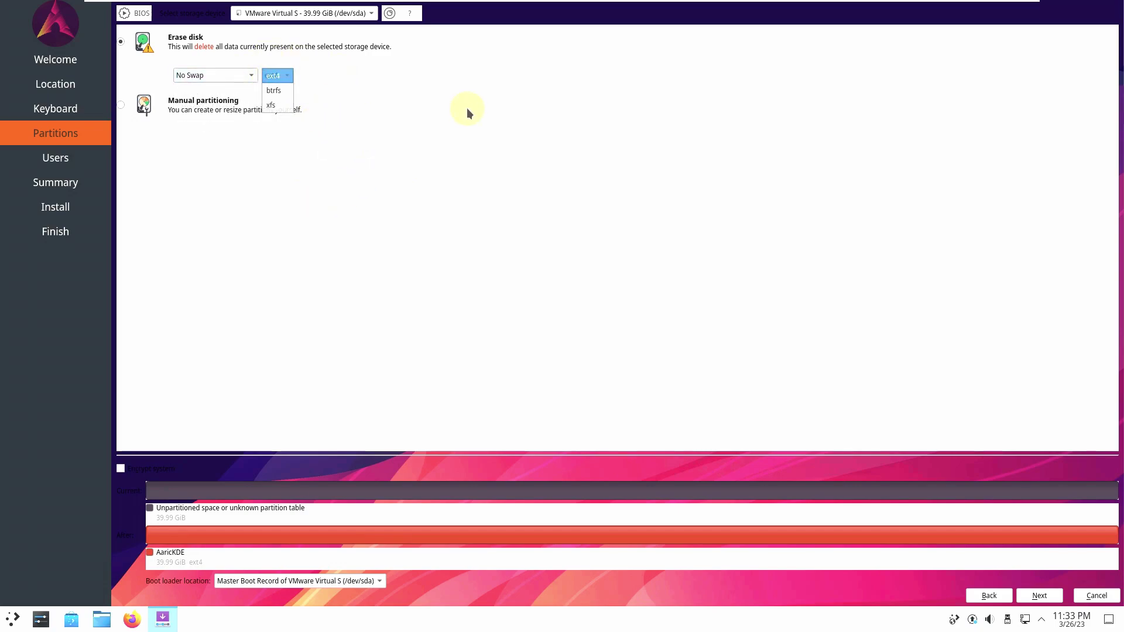
pyautogui.click(466, 108)
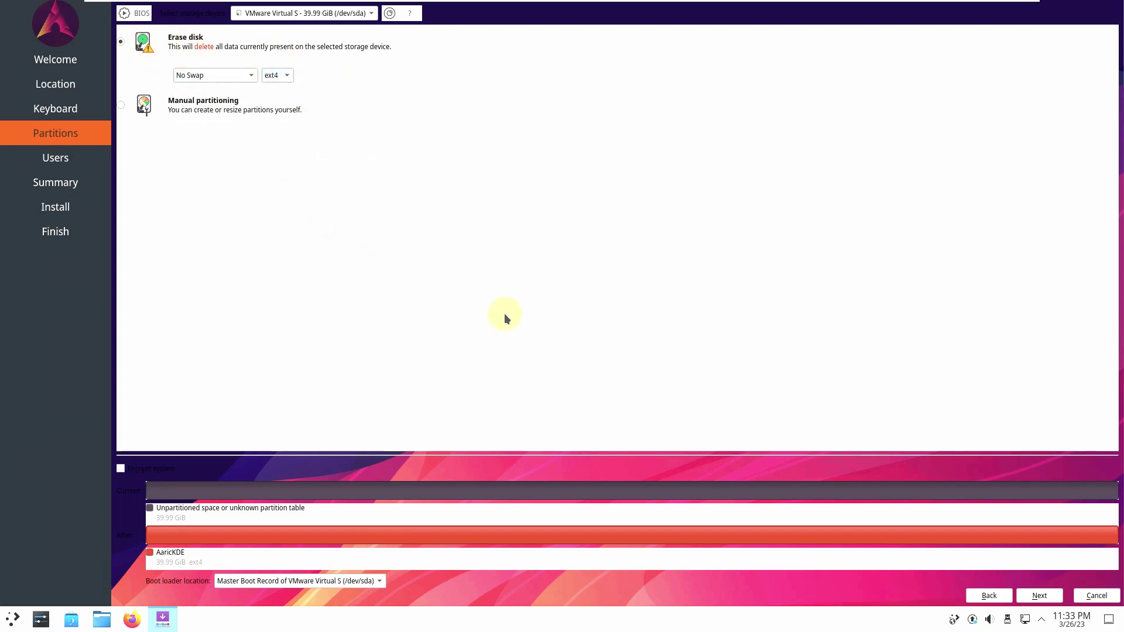
# Step: Keep the boot loader in the Master Boot Record and continue to user setup
pyautogui.click(345, 576)
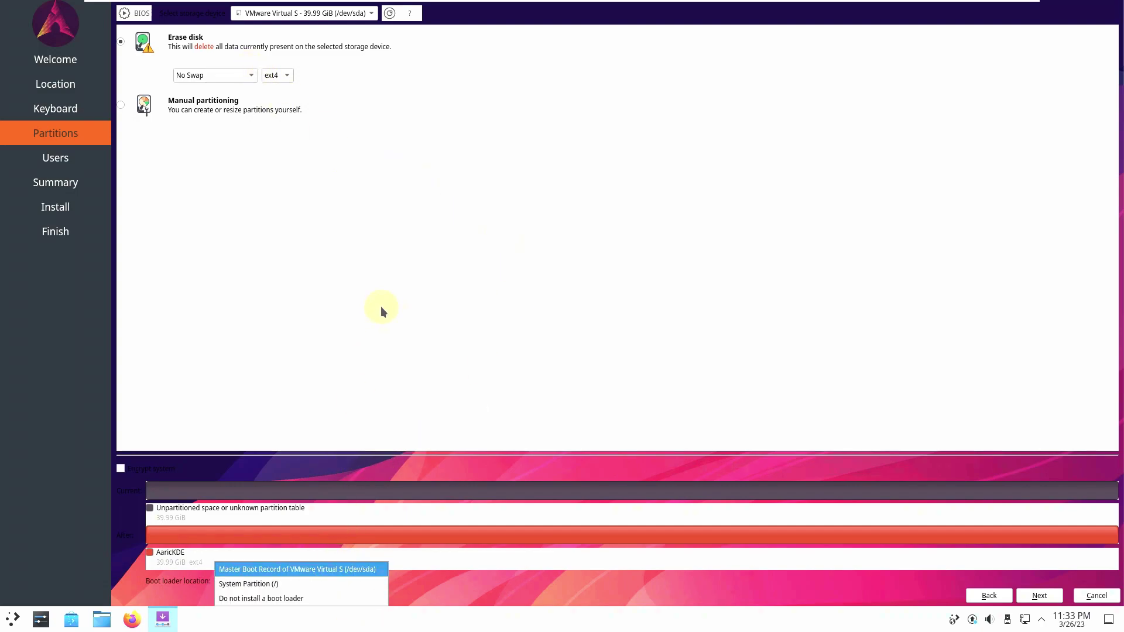
pyautogui.click(356, 312)
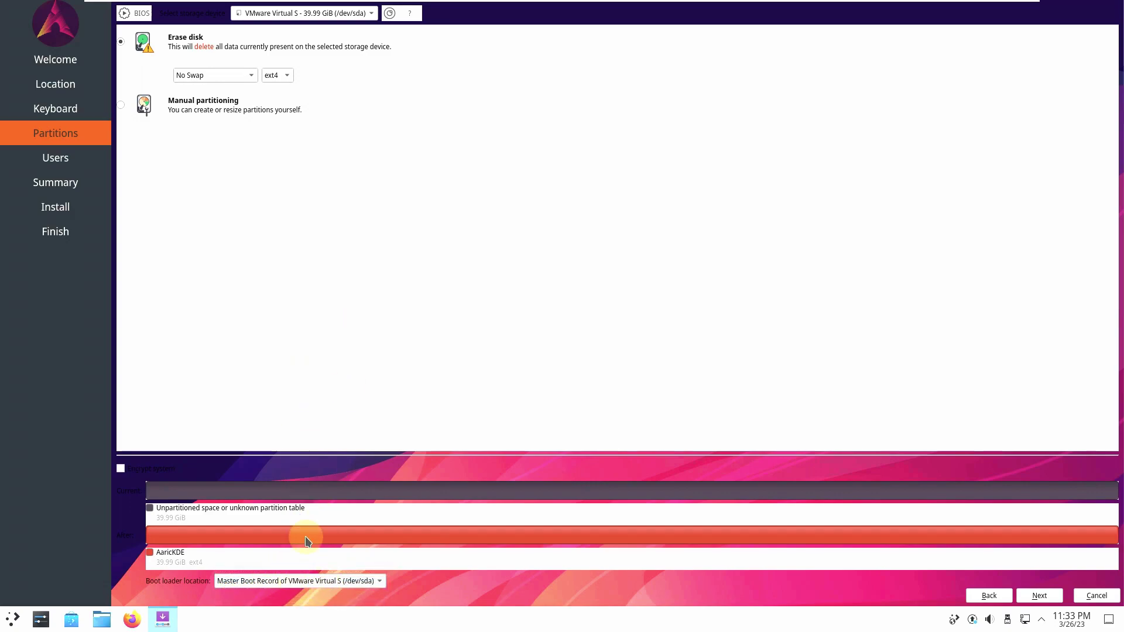
pyautogui.click(319, 582)
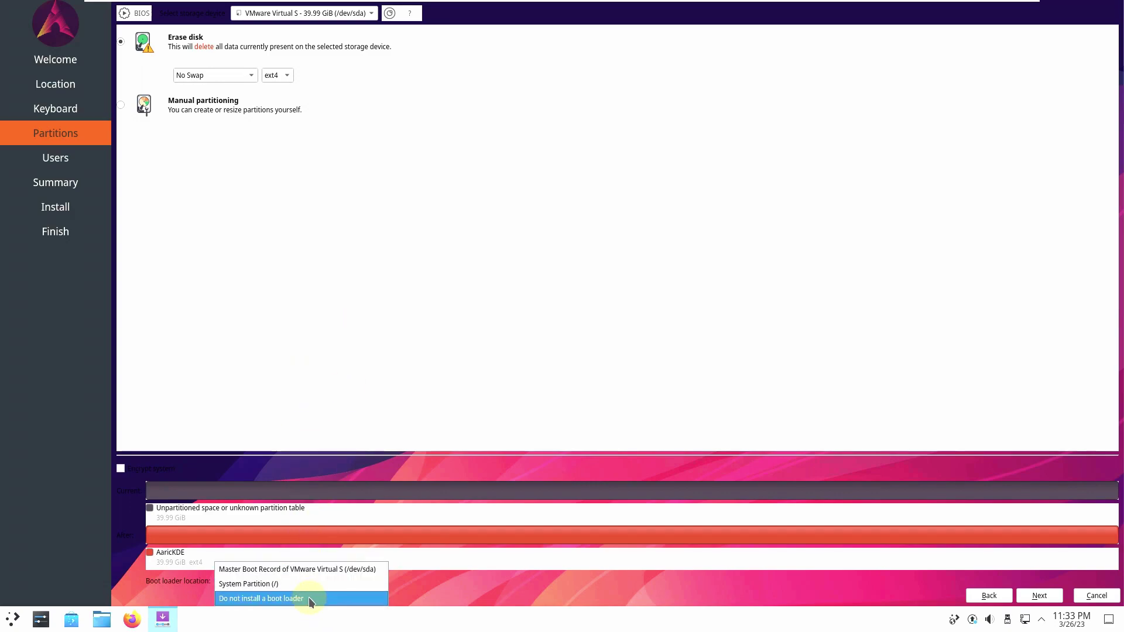
pyautogui.click(319, 377)
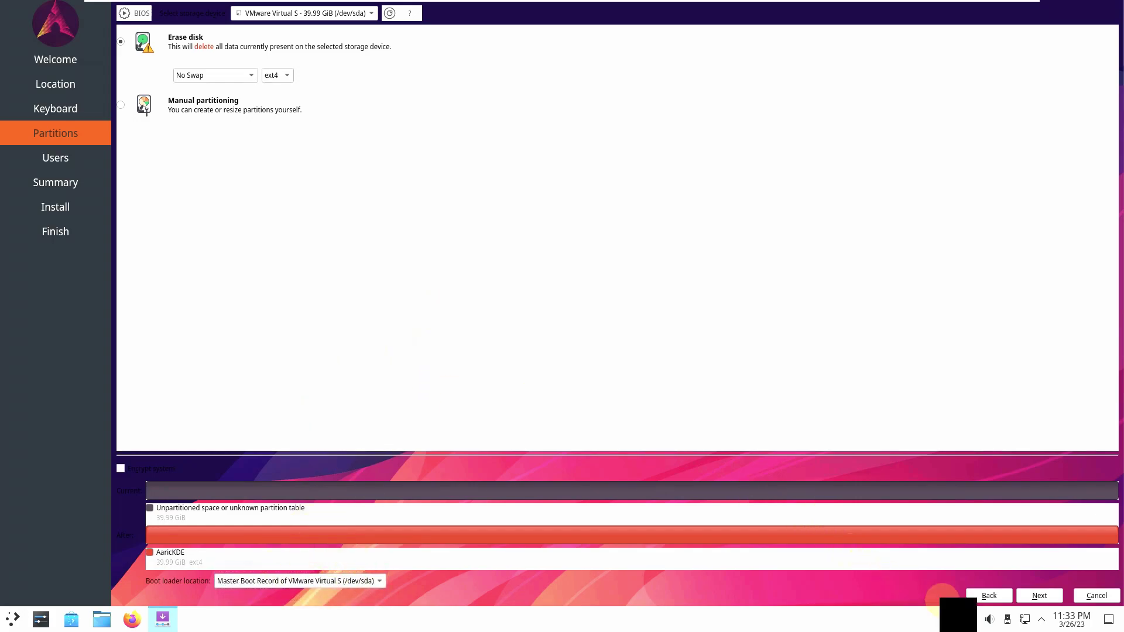
pyautogui.click(1031, 595)
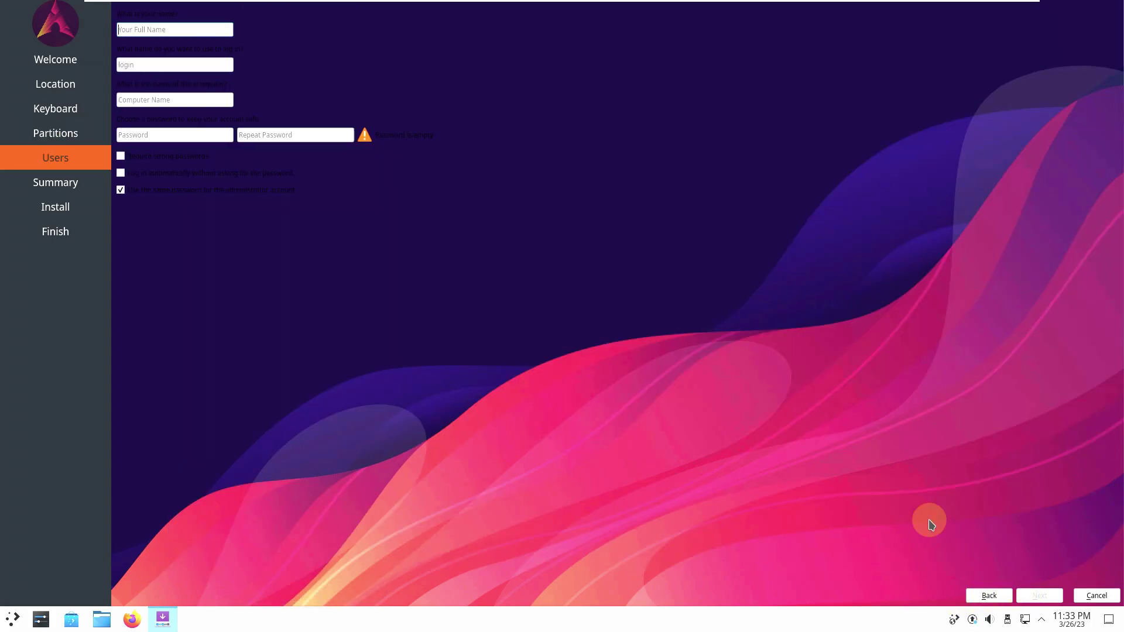
# Step: Enable automatic login and reuse the user password for the administrator account
pyautogui.click(120, 155)
pyautogui.click(121, 174)
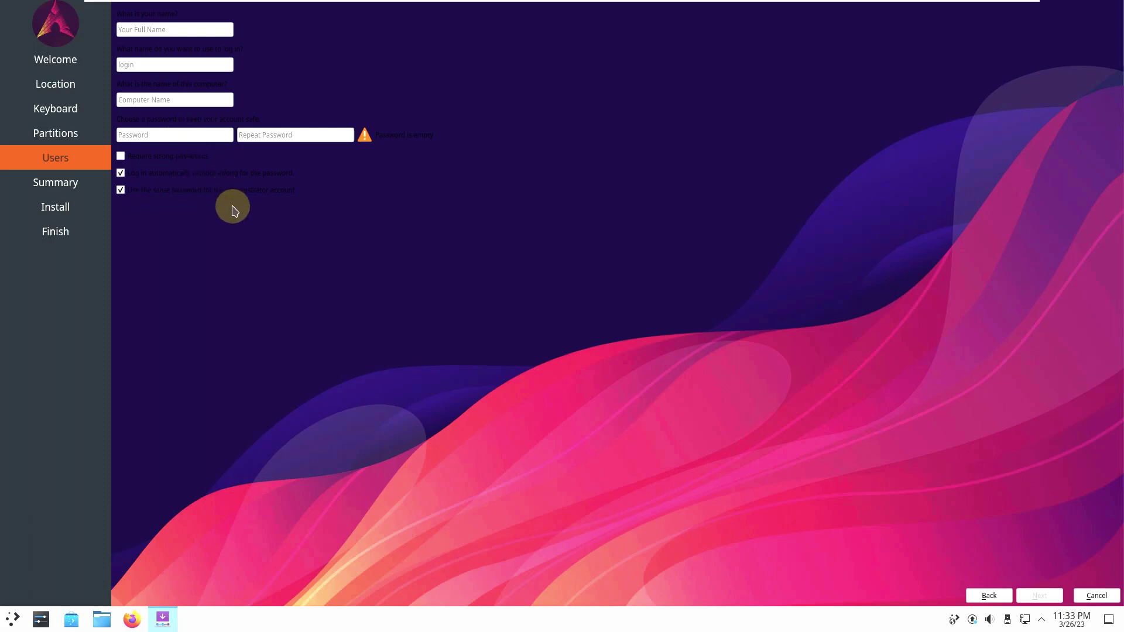
pyautogui.click(171, 190)
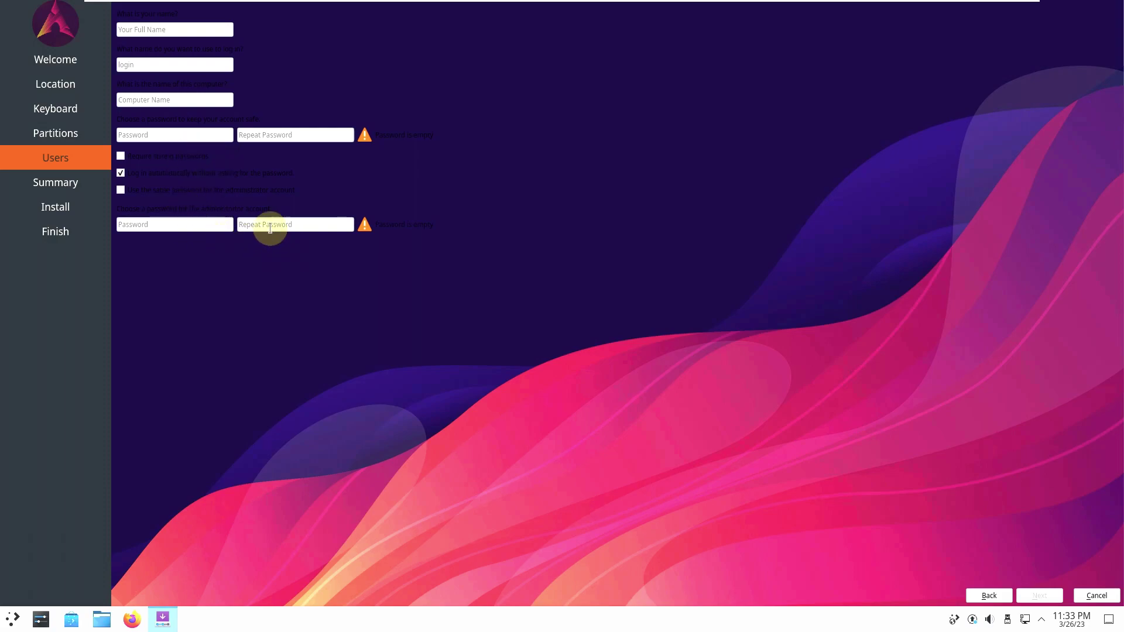
pyautogui.click(206, 191)
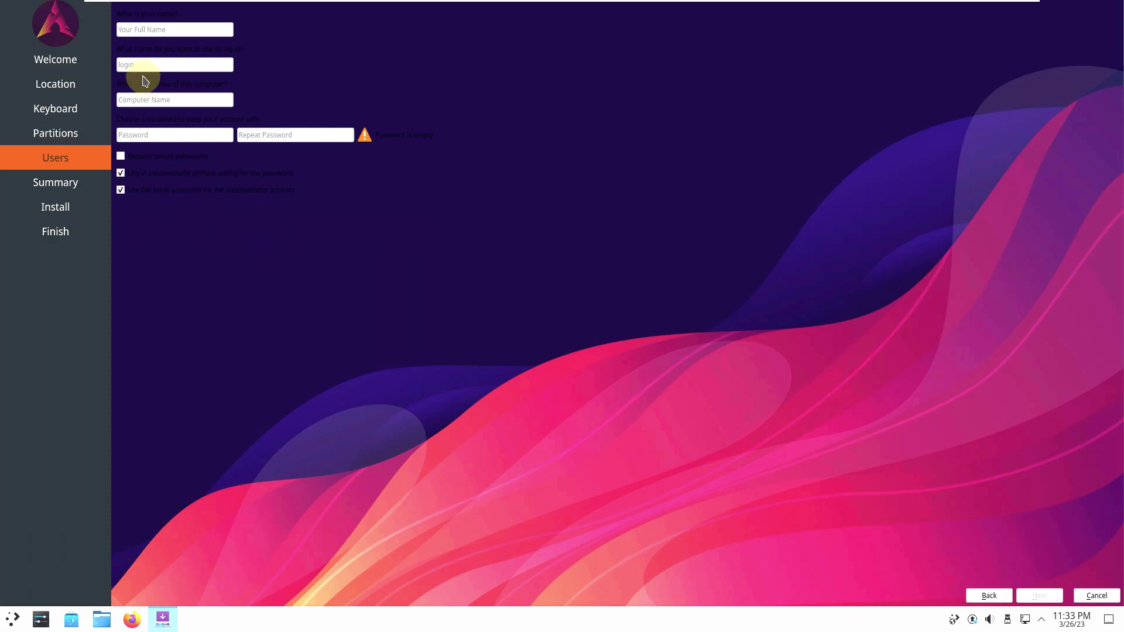
# Step: Enter the user's full name and strip the extra suffix from the computer name
pyautogui.click(138, 32)
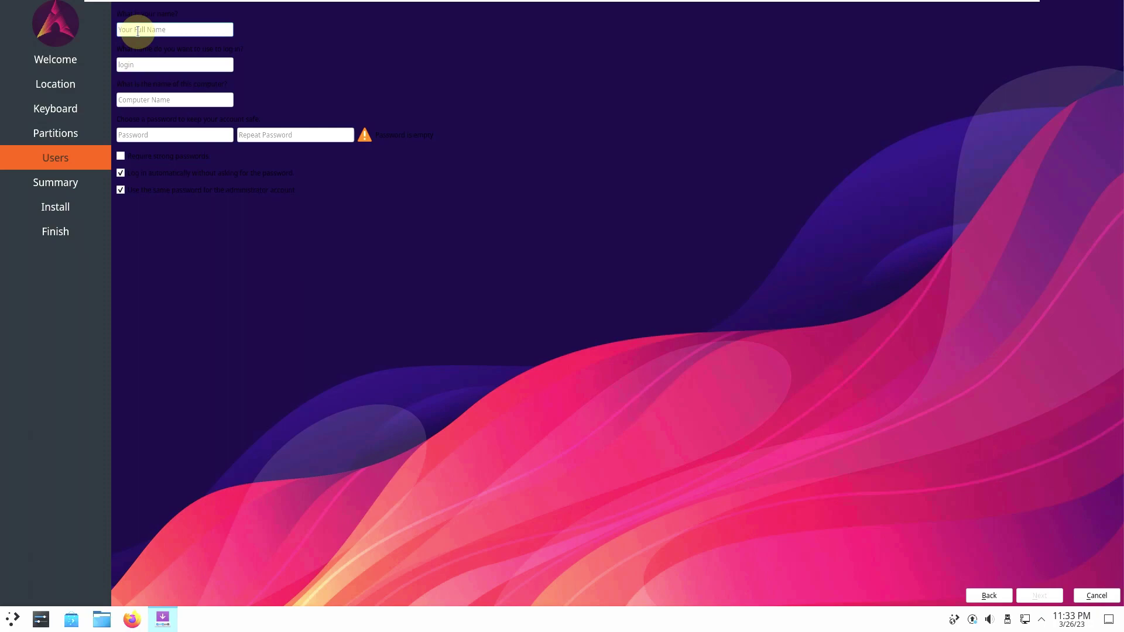
pyautogui.write('ru')
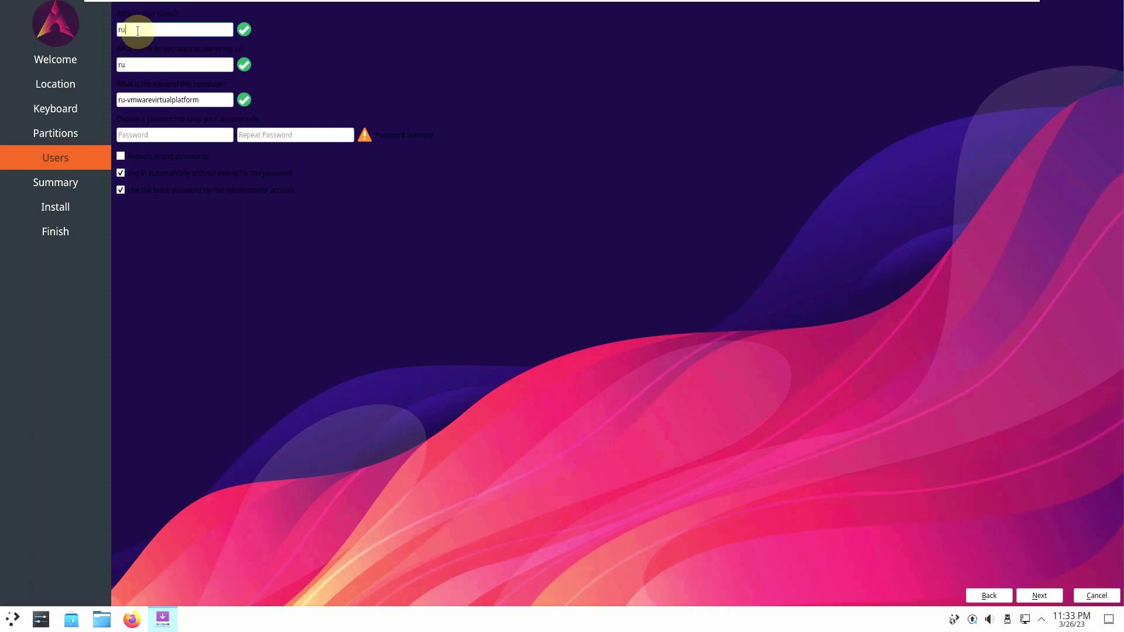
pyautogui.write('nboxing')
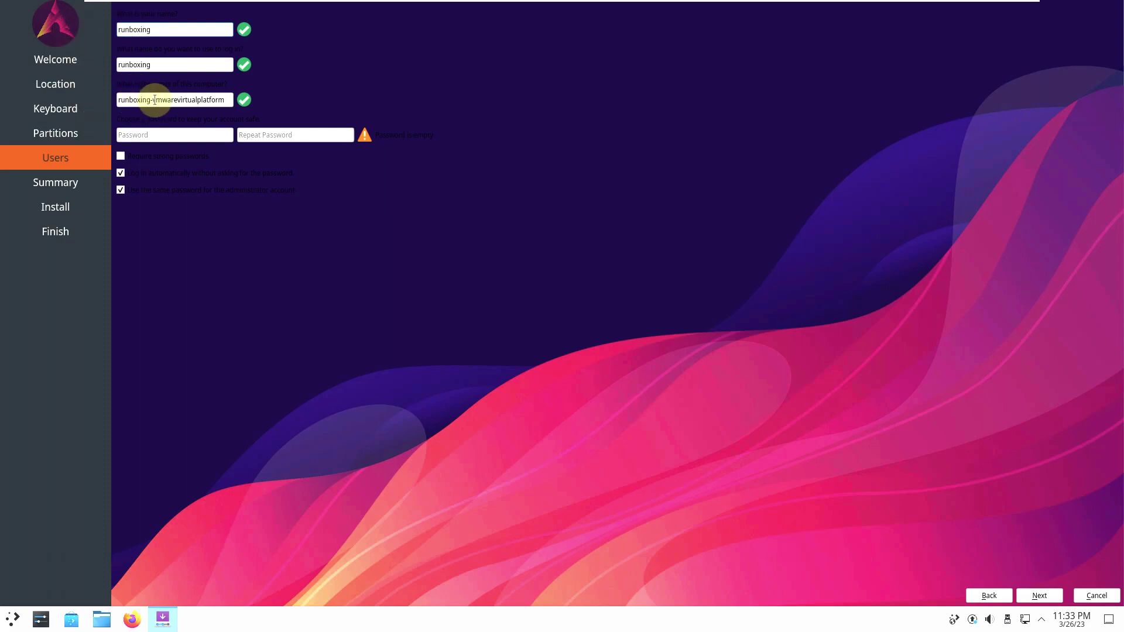
pyautogui.moveTo(150, 99); pyautogui.dragTo(250, 108)
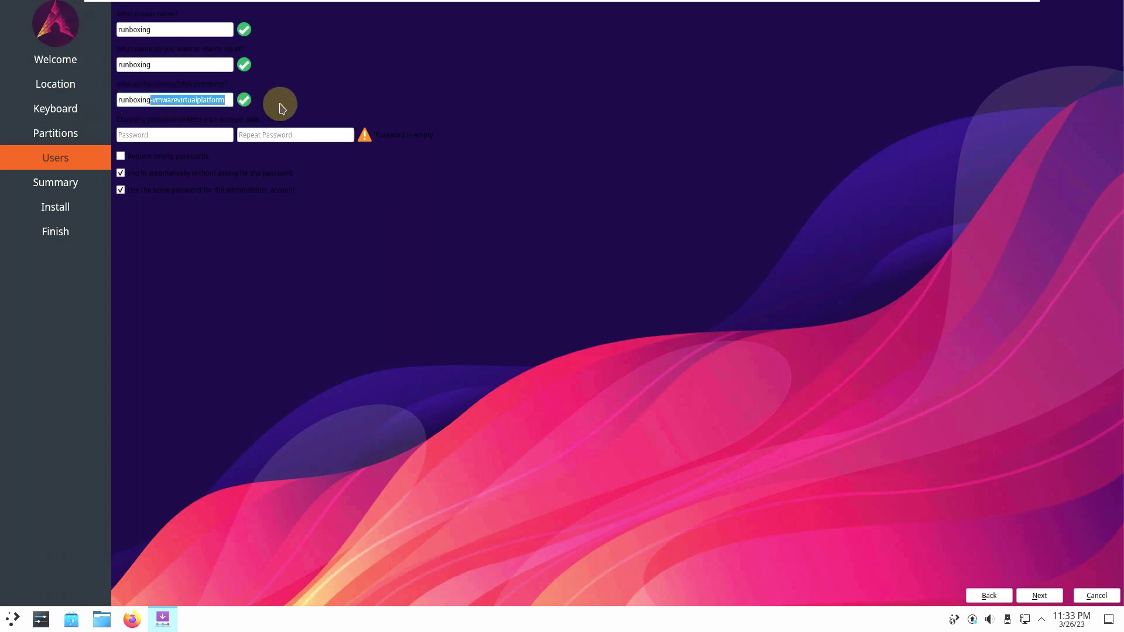
pyautogui.press('BackSpace')
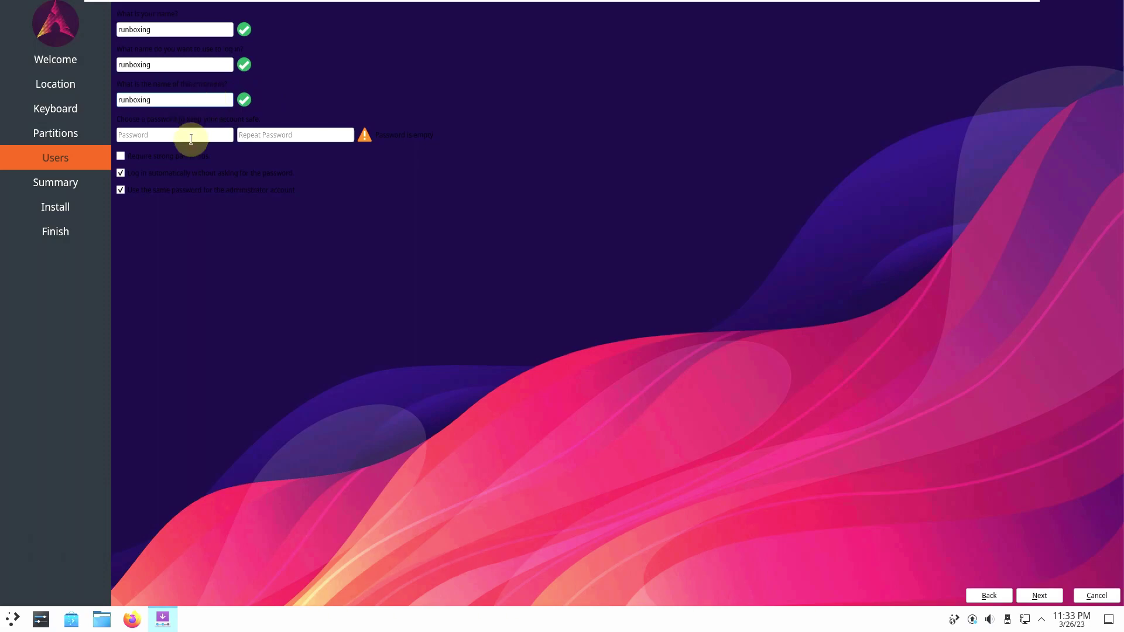
# Step: Enter the account password and repeat it so both fields match
pyautogui.click(191, 139)
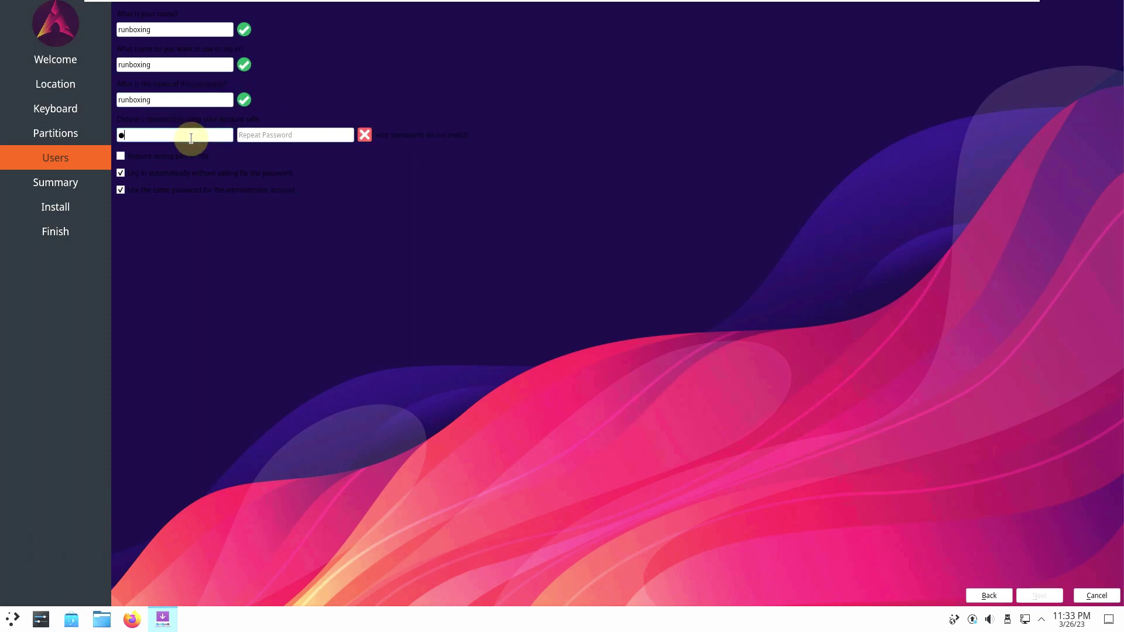
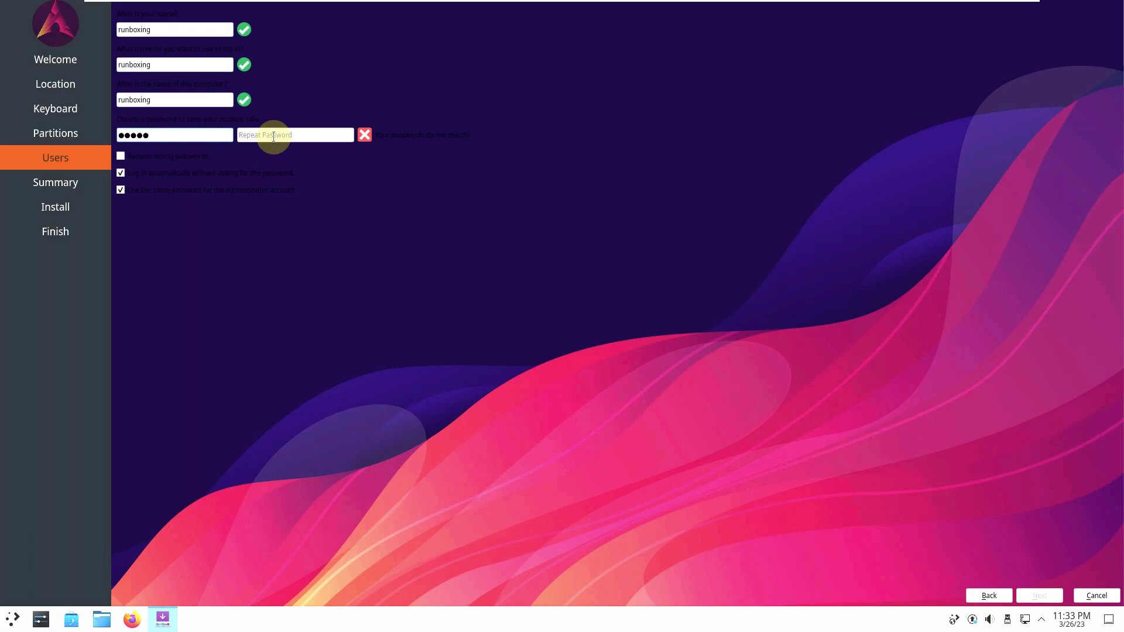
pyautogui.click(273, 136)
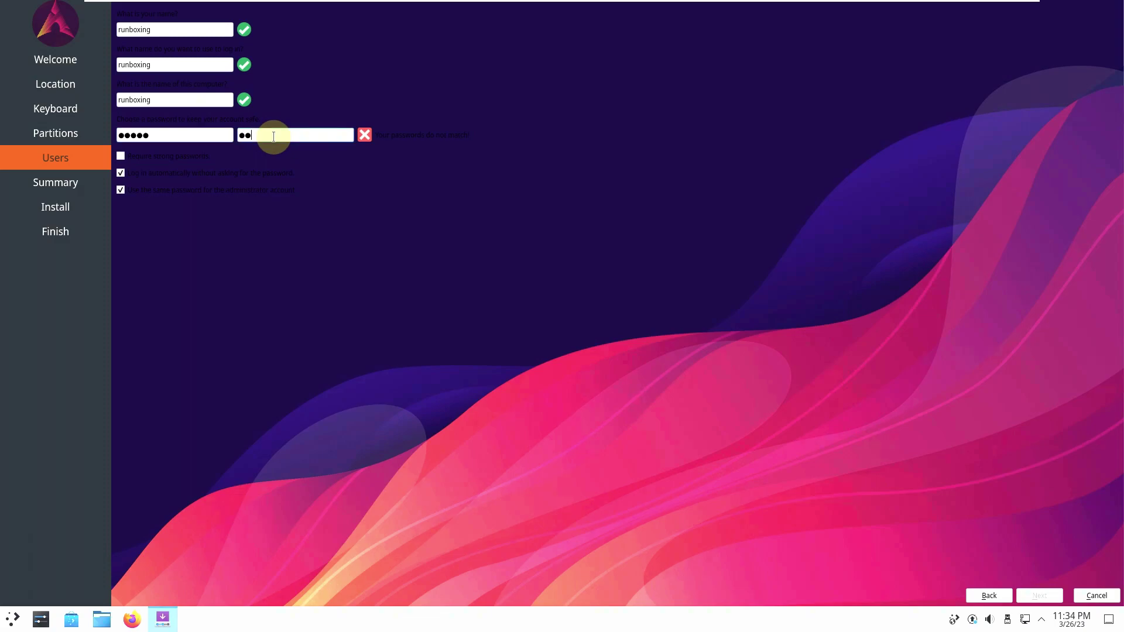
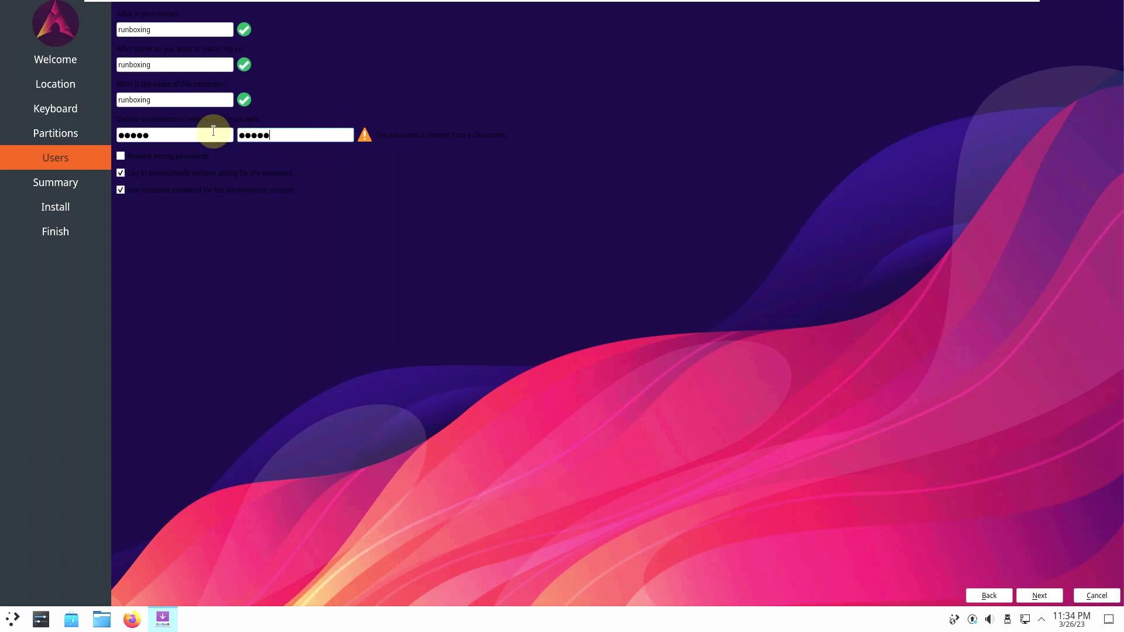
pyautogui.click(213, 132)
pyautogui.write('x')
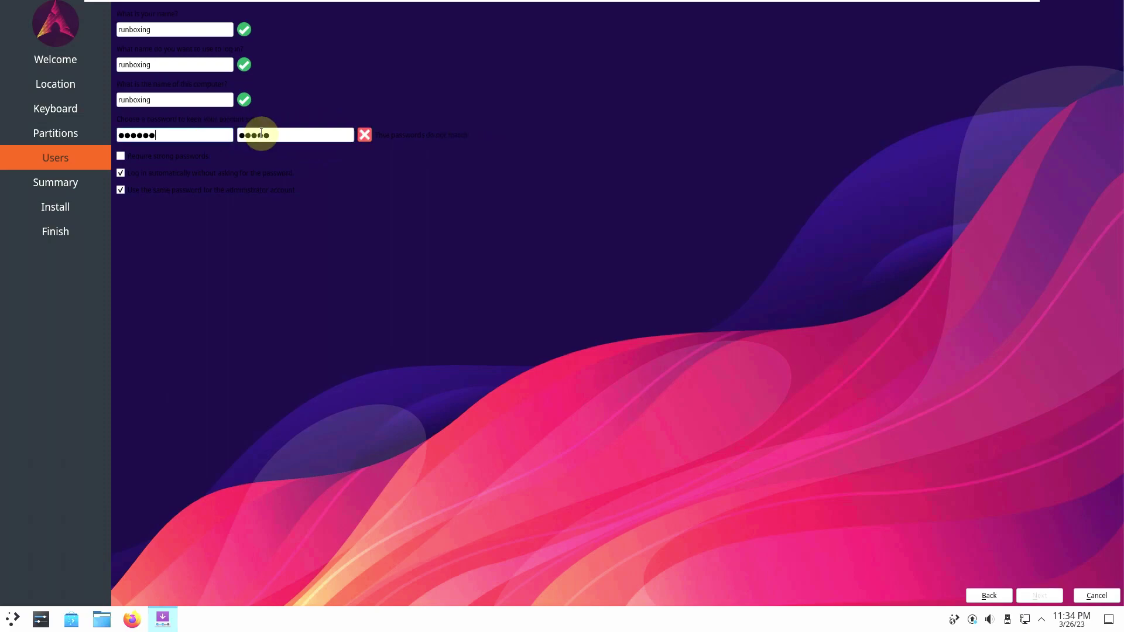
pyautogui.click(288, 134)
pyautogui.write('x')
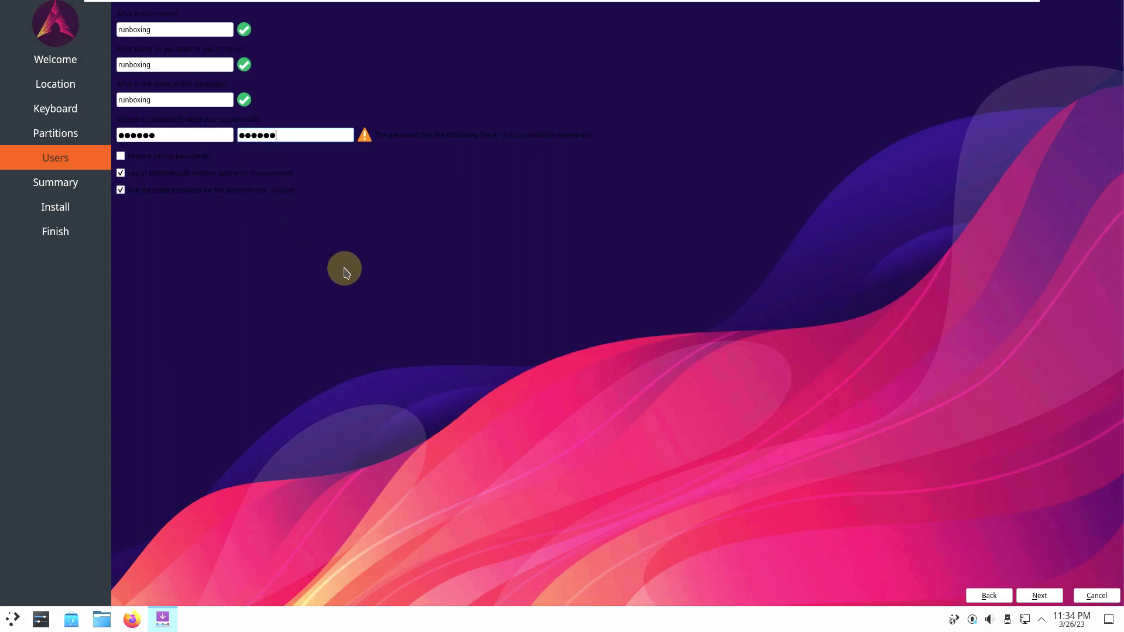
# Step: Advance to the Summary page, then cancel the installation and confirm quitting Calamares
pyautogui.click(1039, 595)
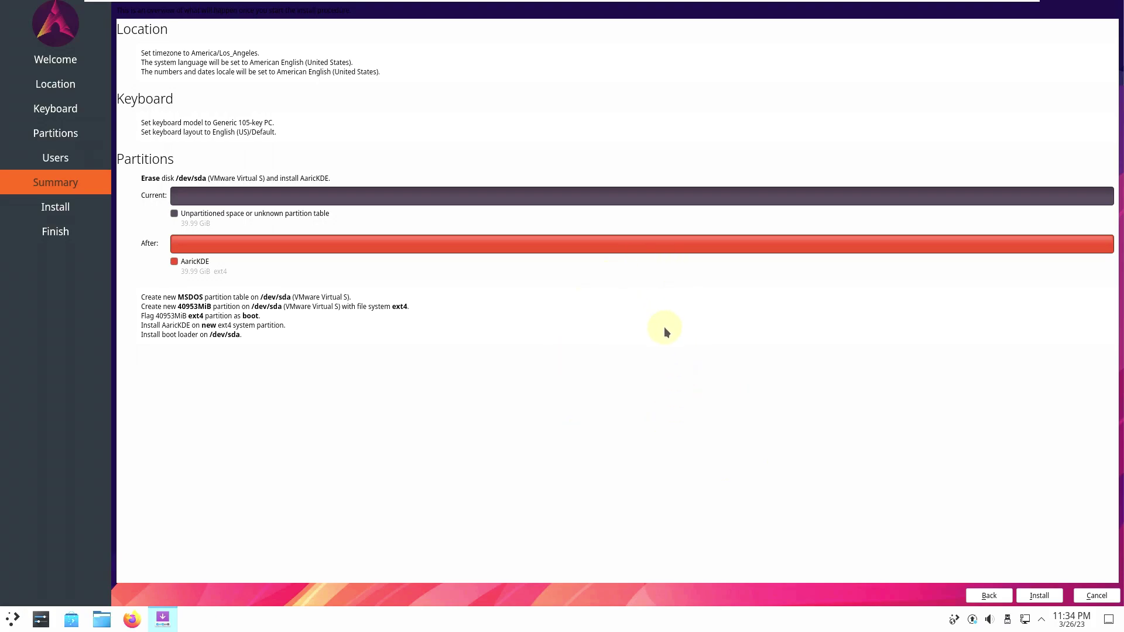
pyautogui.click(1094, 596)
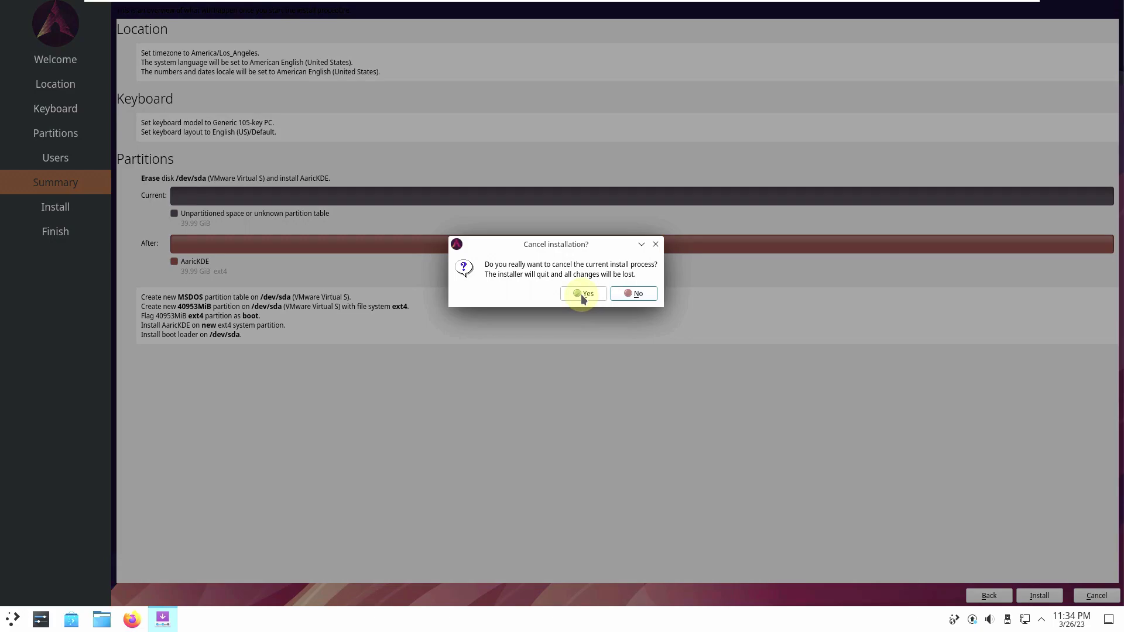
pyautogui.click(583, 294)
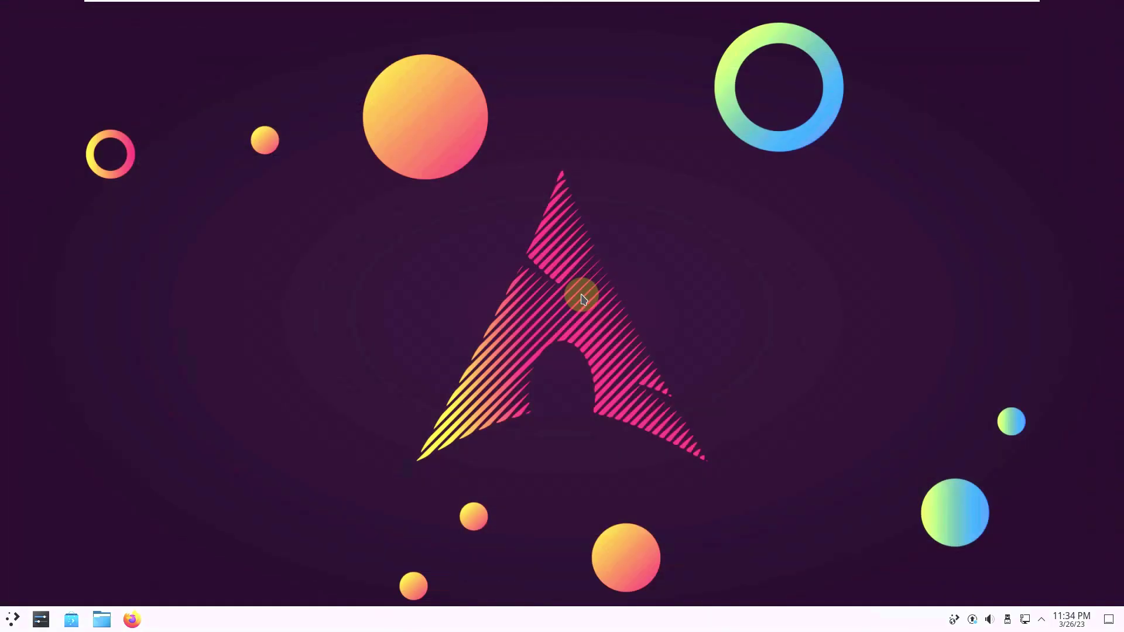
# Step: Scroll the launcher's All Applications list to the S section and launch System Monitor
pyautogui.click(9, 625)
pyautogui.moveTo(57, 370)
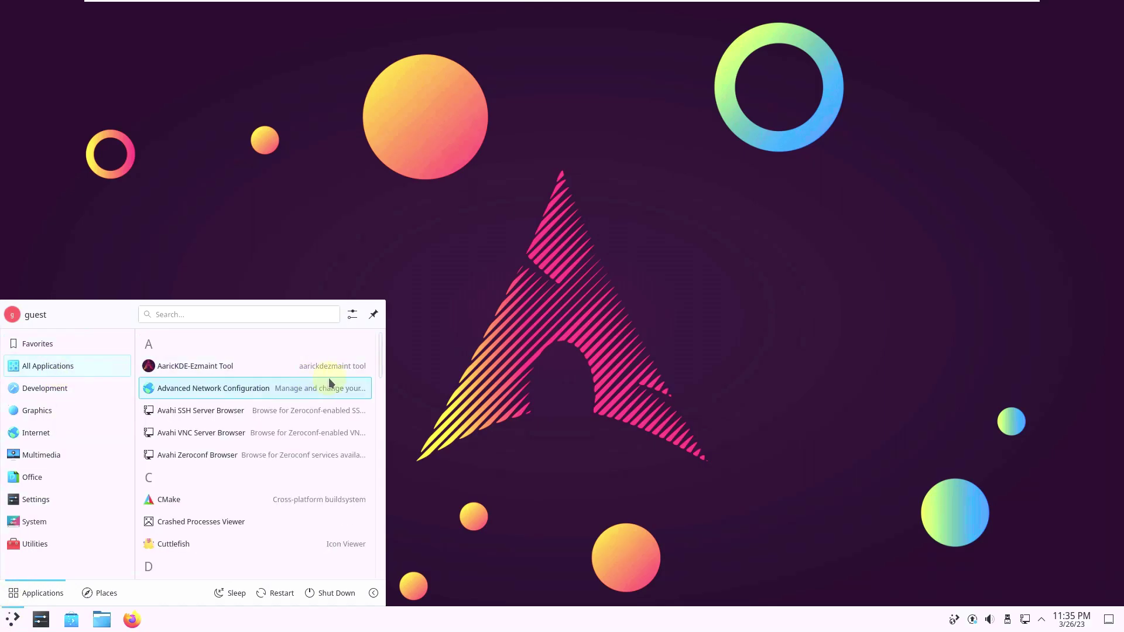
pyautogui.scroll(-3, 328, 383)
pyautogui.scroll(-1, 381, 406)
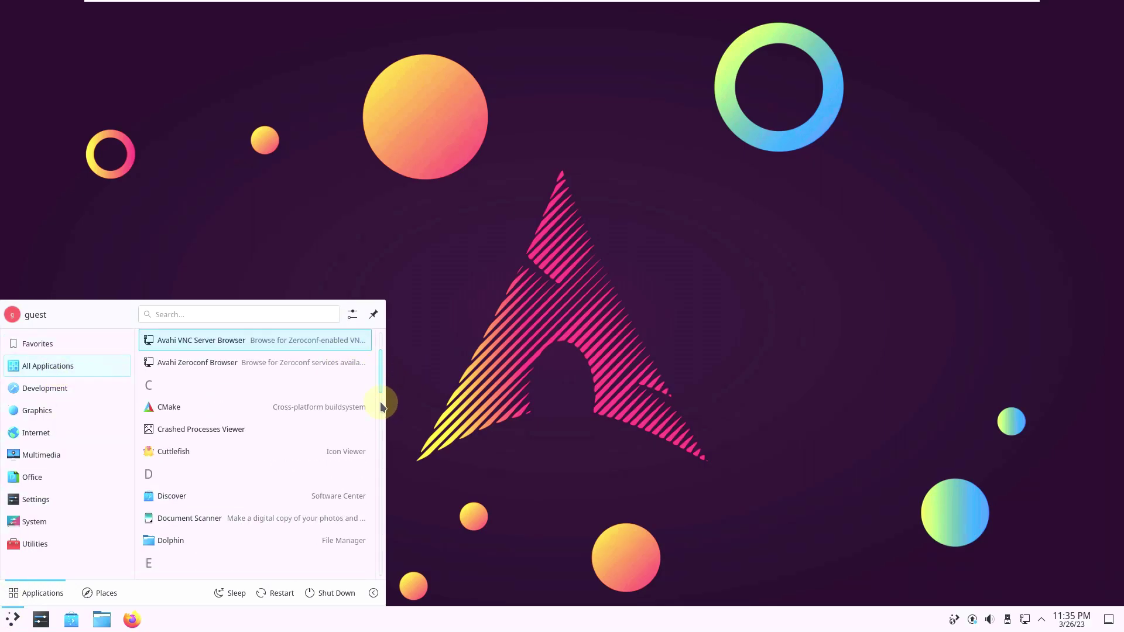
pyautogui.moveTo(381, 407); pyautogui.dragTo(377, 578)
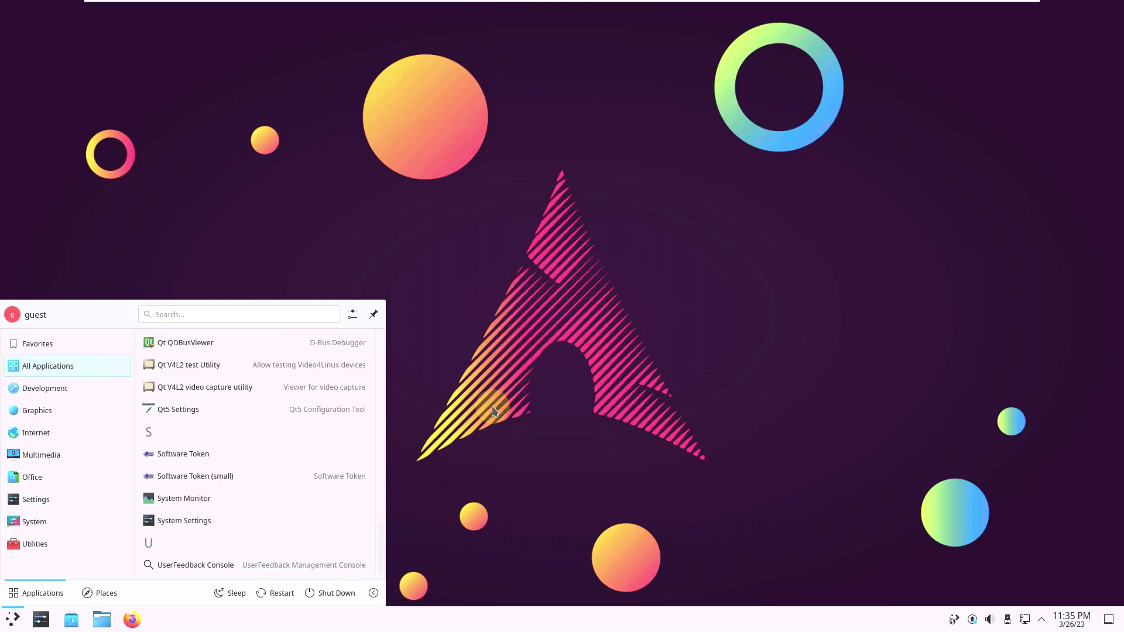
pyautogui.click(183, 498)
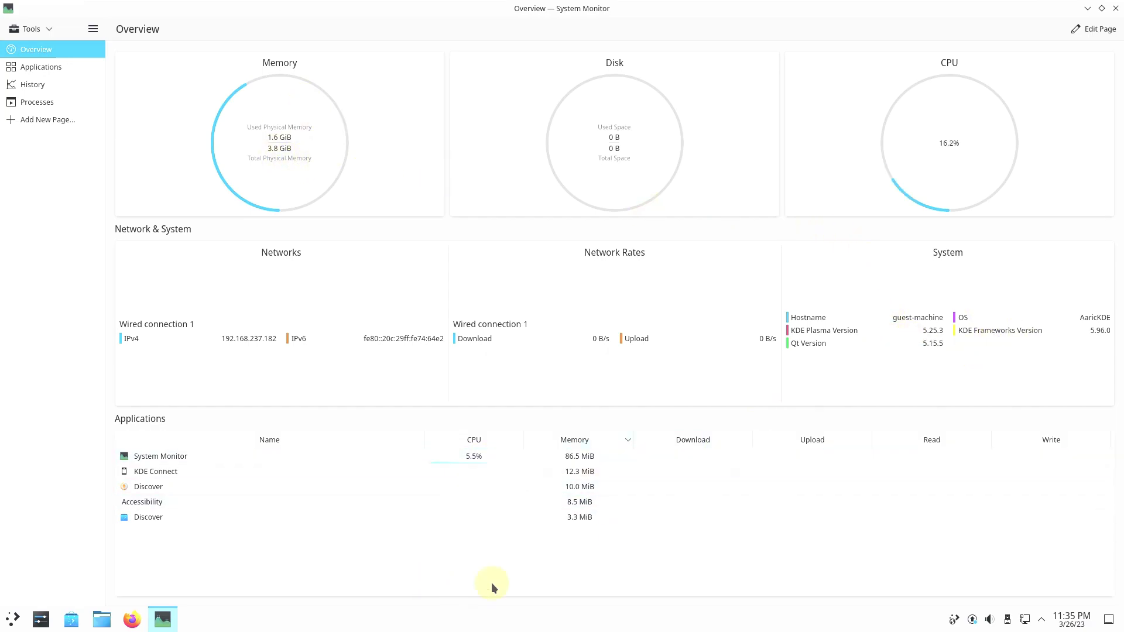
# Step: View the Processes list and the History graphs, then close System Monitor
pyautogui.click(21, 102)
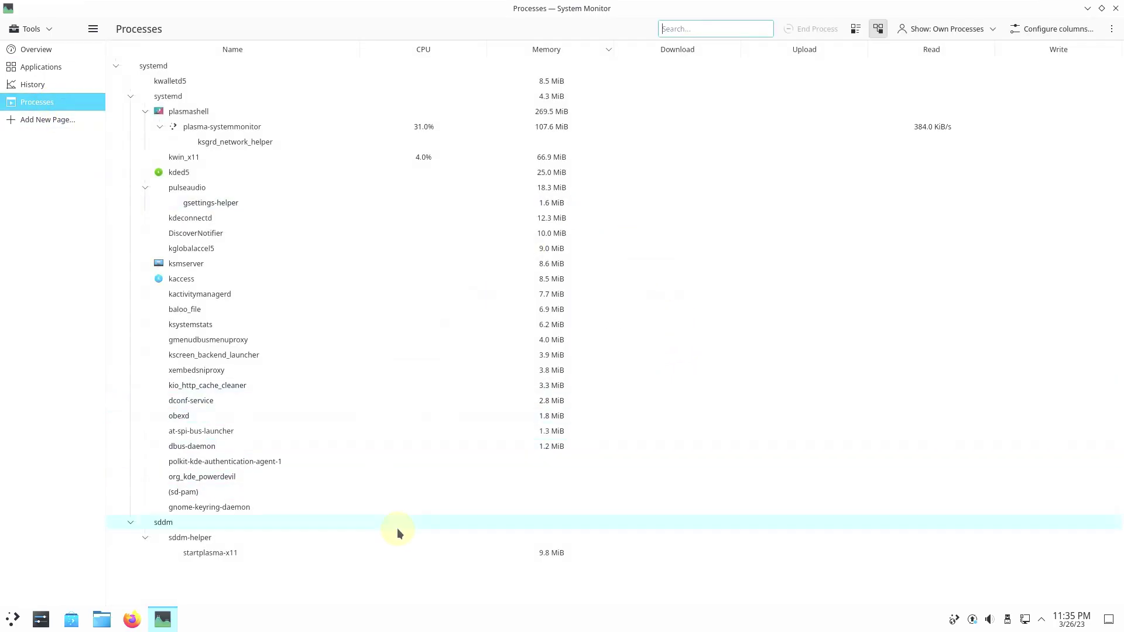
pyautogui.click(49, 91)
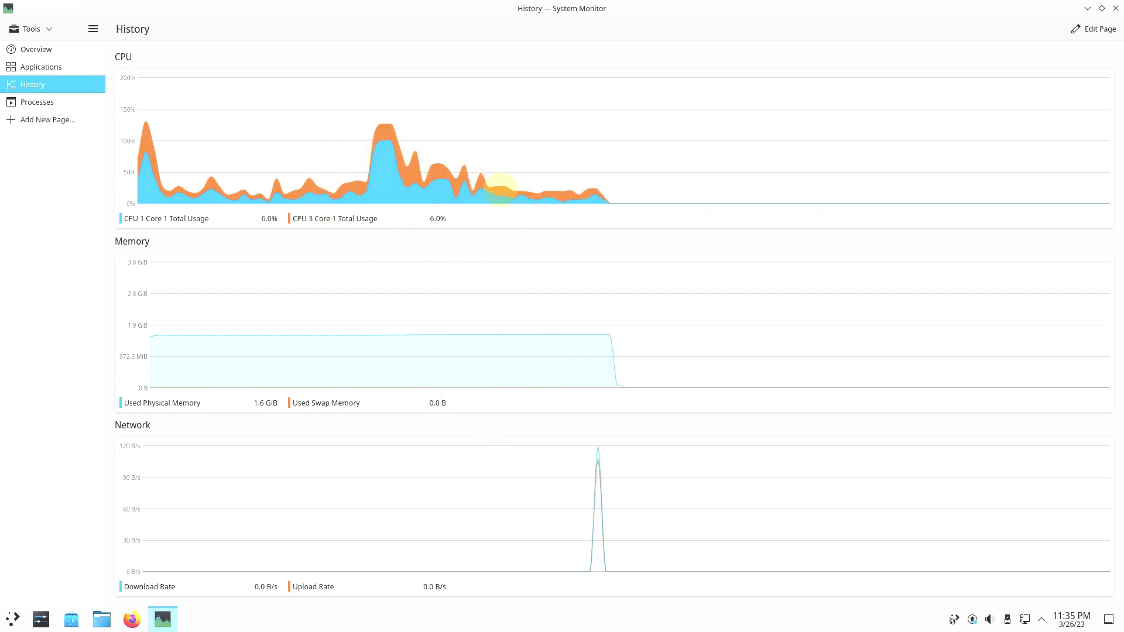
pyautogui.click(1115, 8)
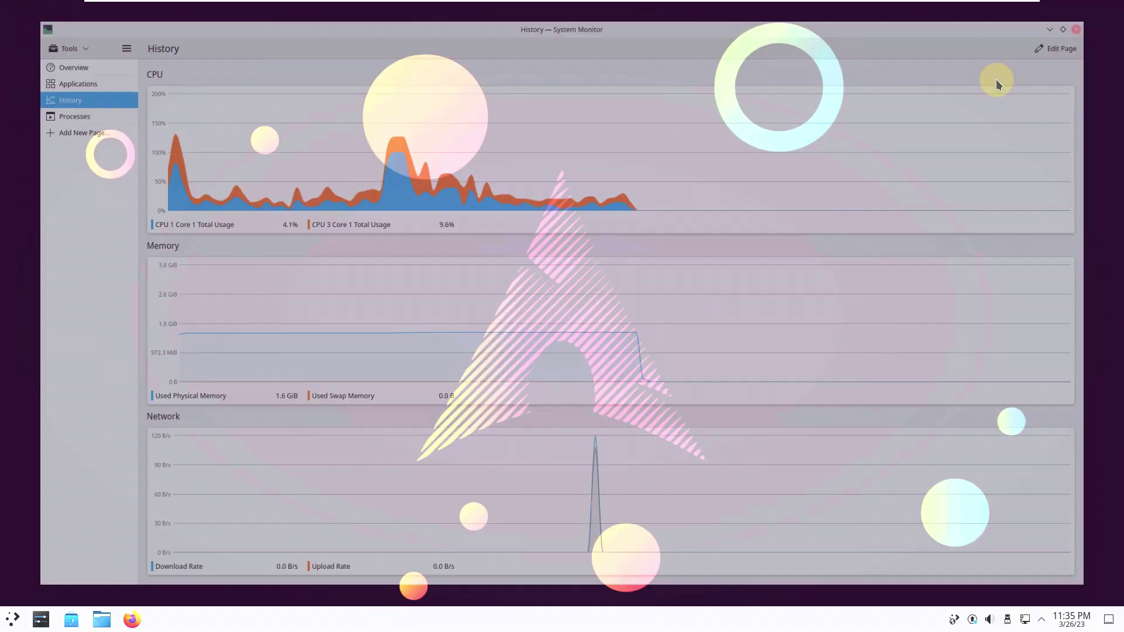
# Step: Launch Firefox and go to youtube.com/9to5linux to load the 9to5Linux channel
pyautogui.click(133, 625)
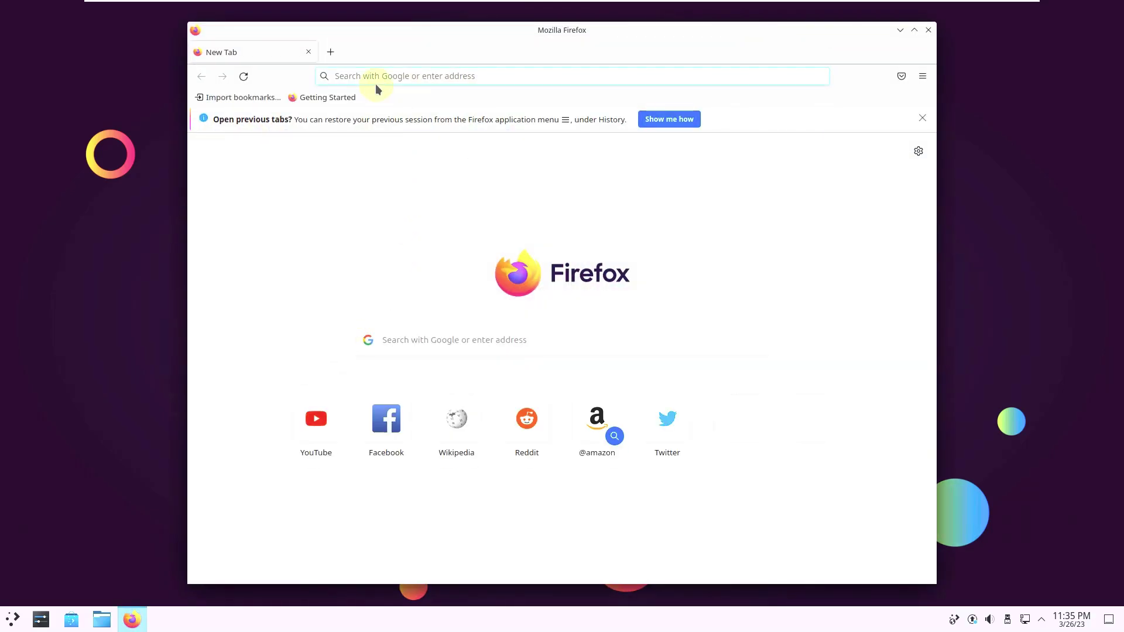
pyautogui.click(376, 81)
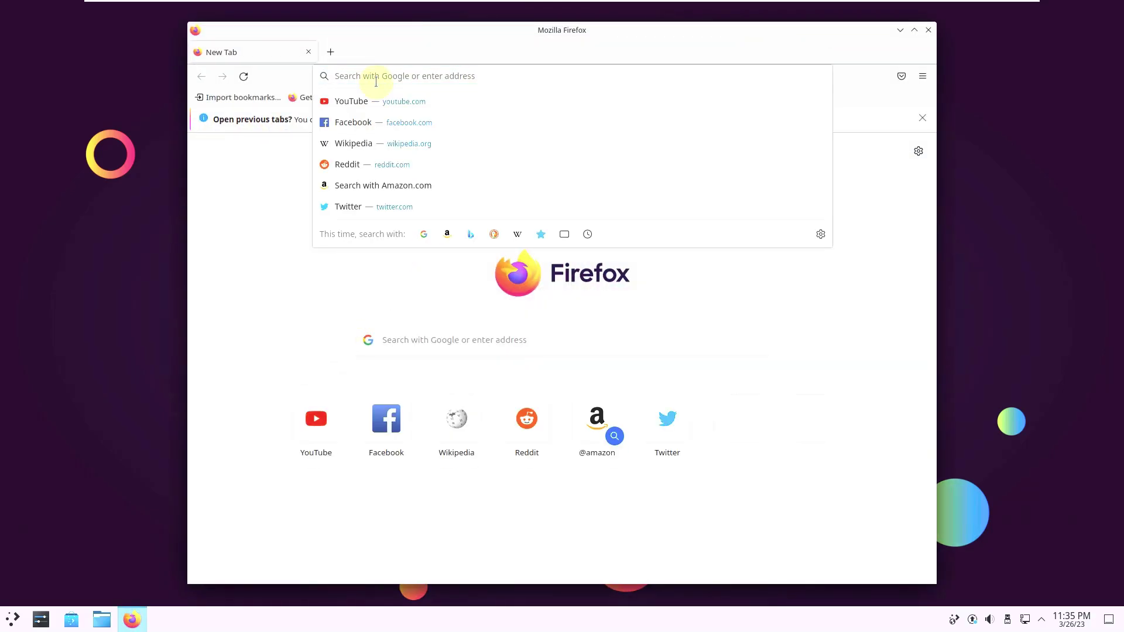
pyautogui.write('youtub')
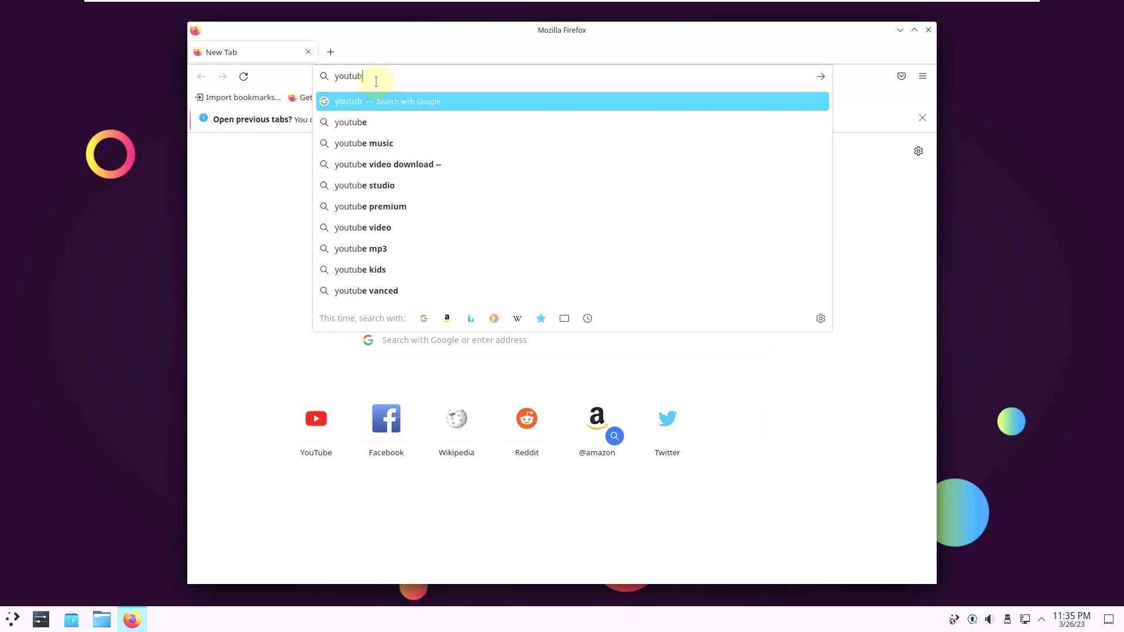
pyautogui.write('e.com')
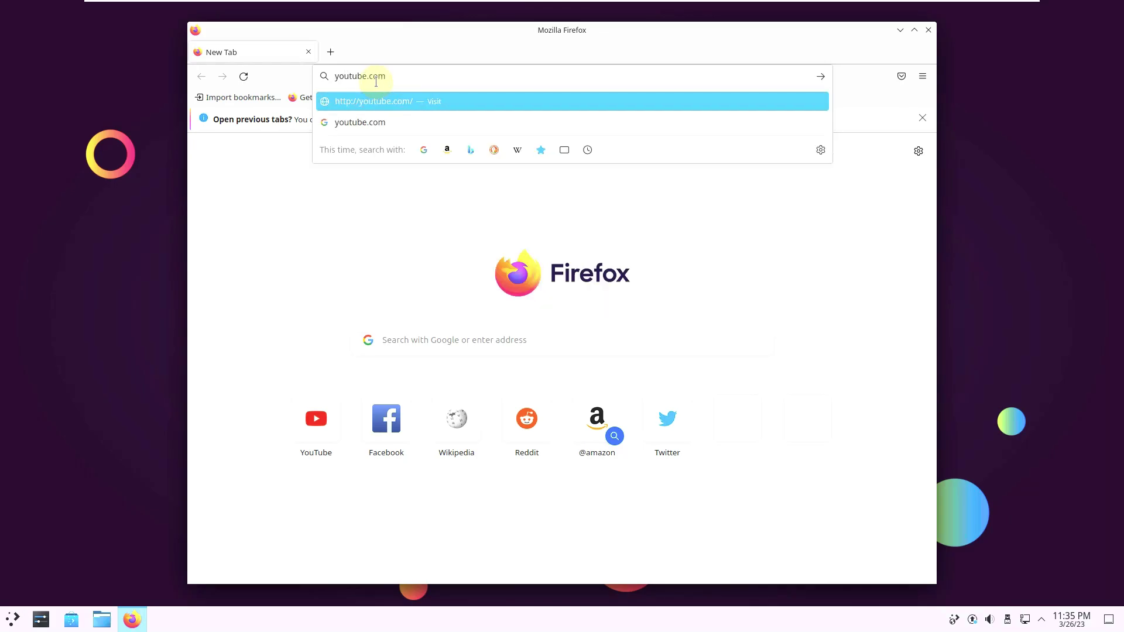
pyautogui.write('/9')
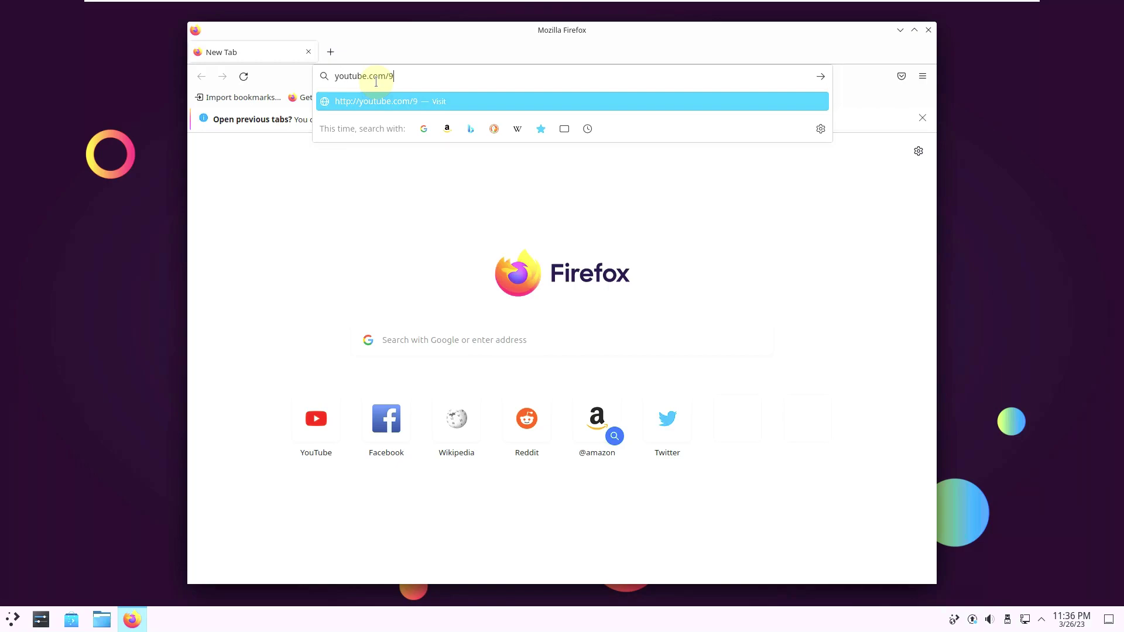
pyautogui.write('to5linux')
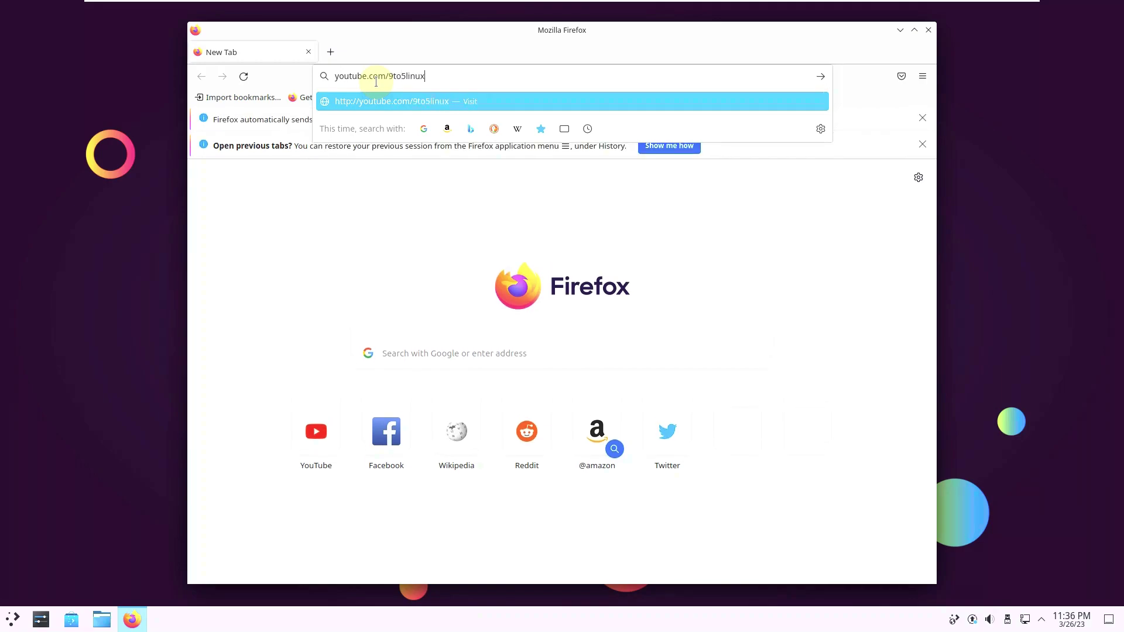
pyautogui.press('Return')
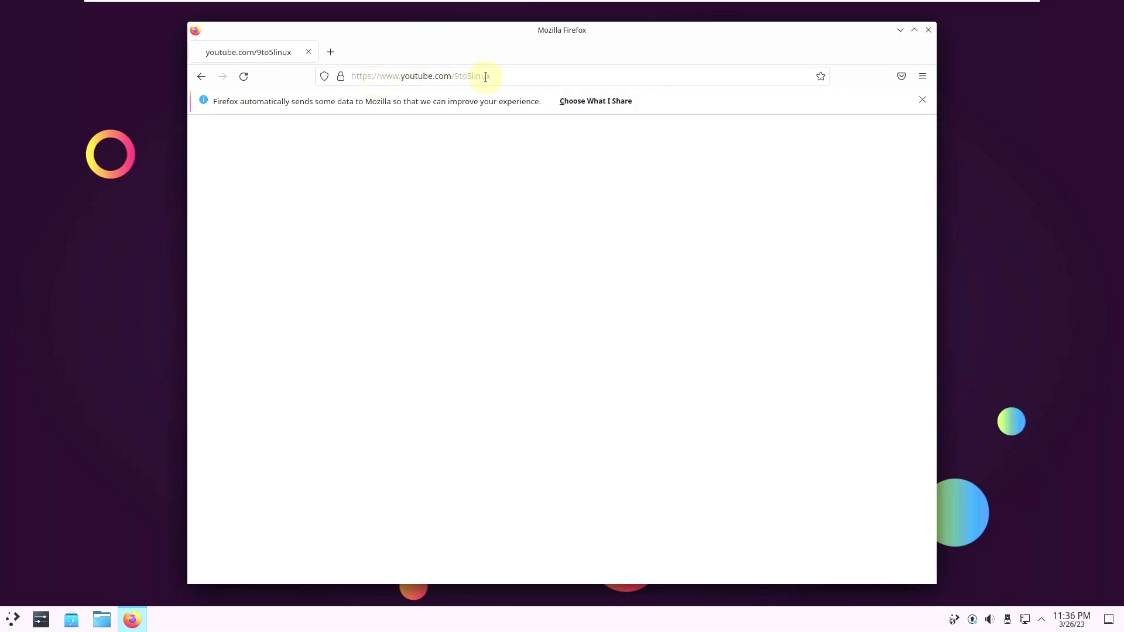
pyautogui.moveTo(487, 78); pyautogui.dragTo(399, 78)
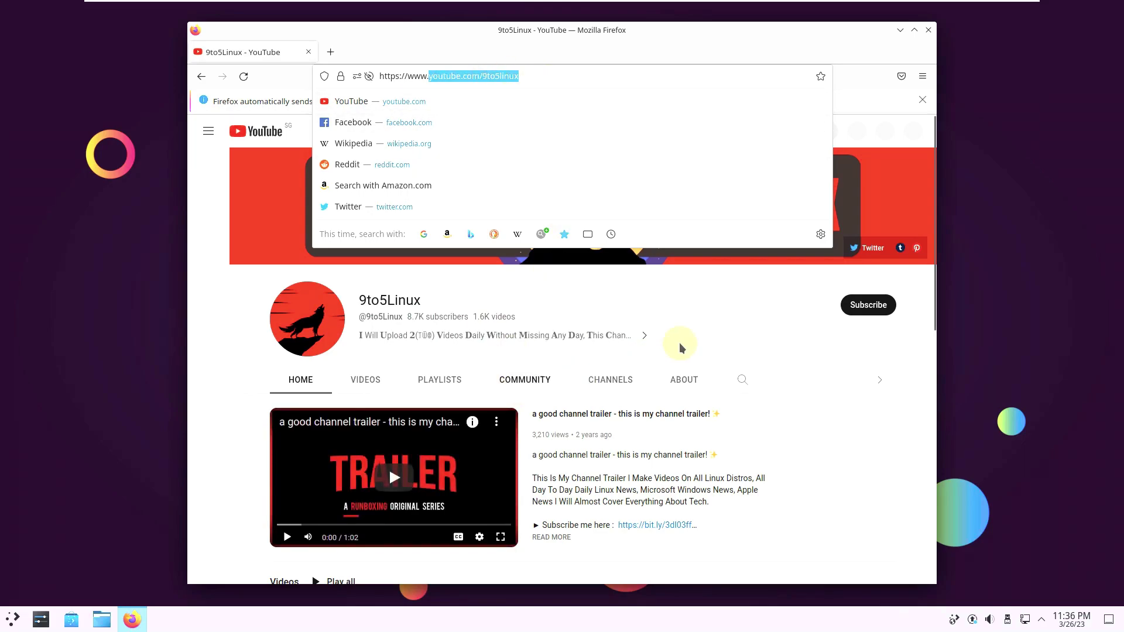
pyautogui.click(721, 318)
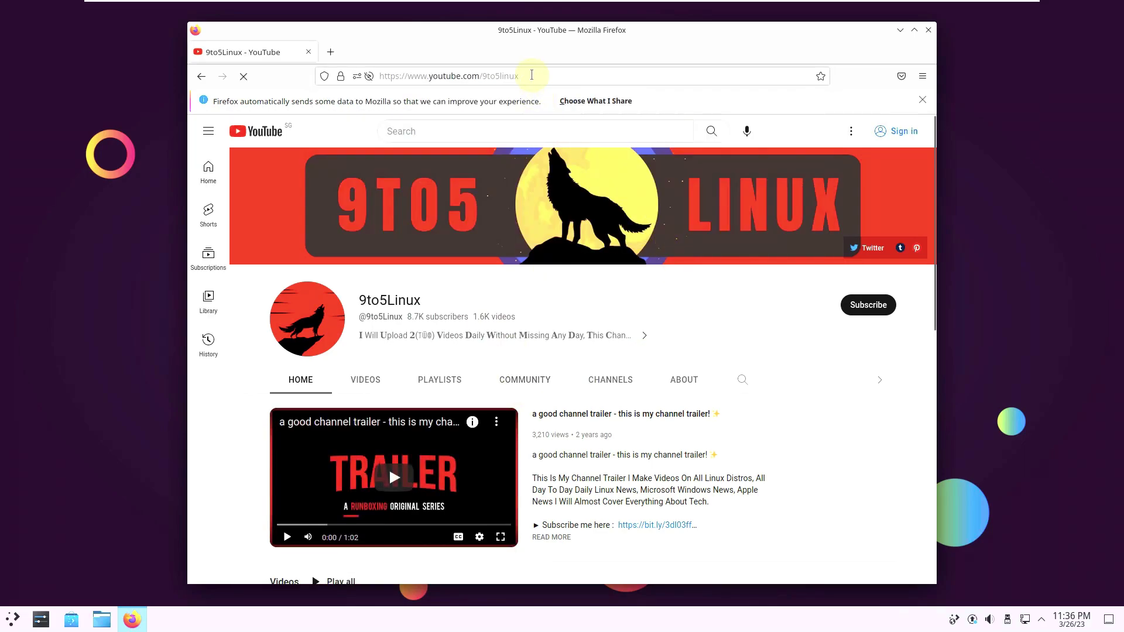
pyautogui.moveTo(520, 76); pyautogui.dragTo(428, 83)
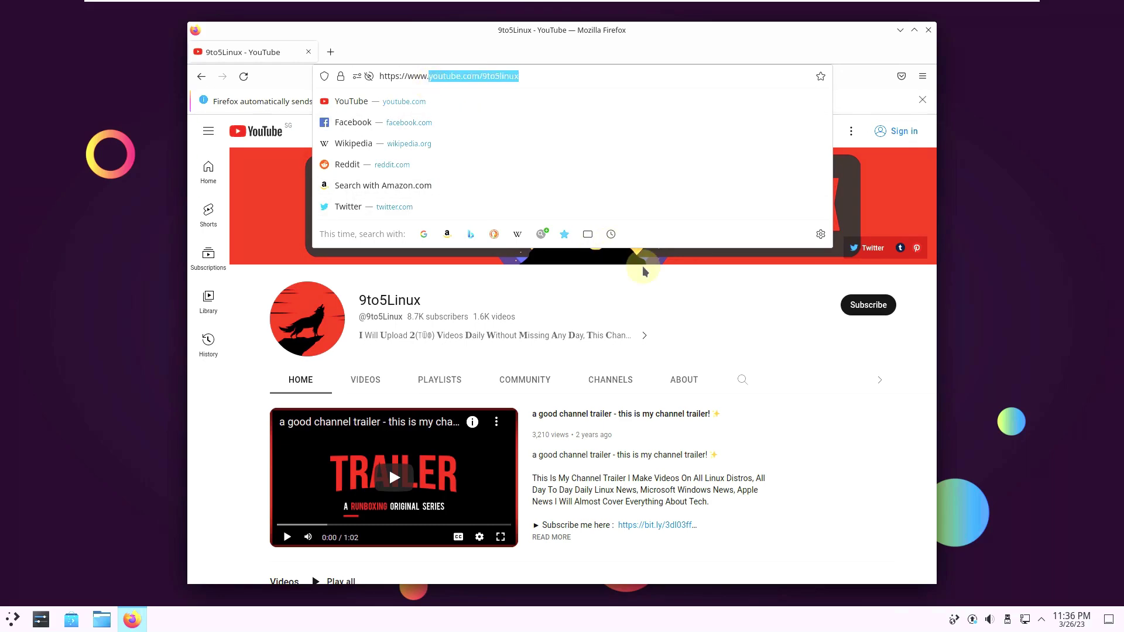
pyautogui.click(693, 313)
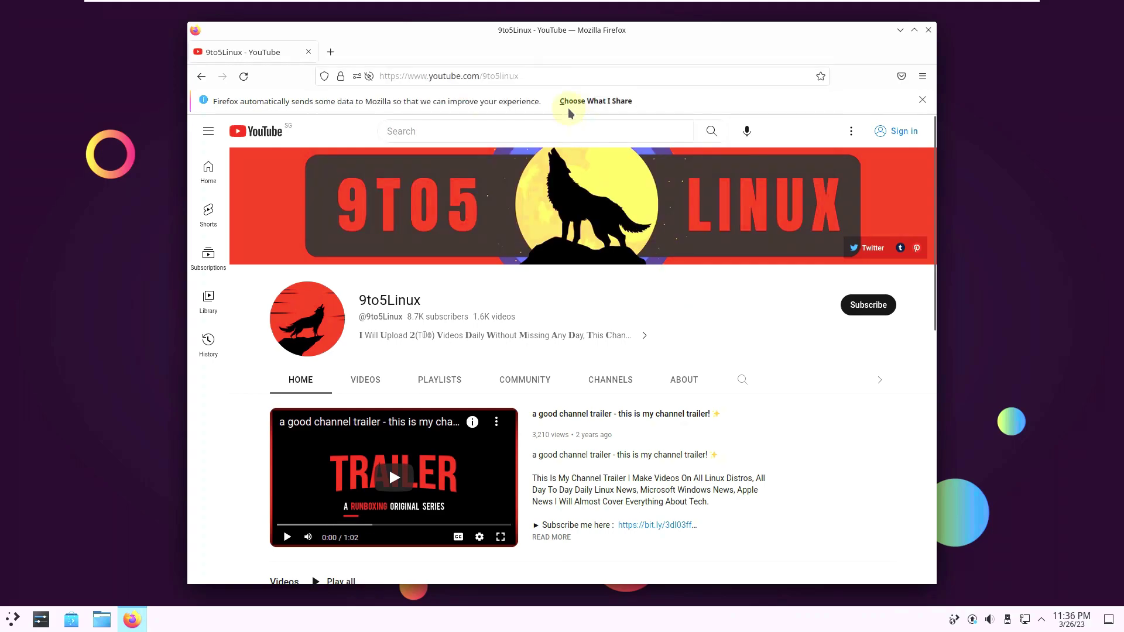
# Step: Open the full Linux playlist from the PLAYLISTS tab, then go back to the playlists page
pyautogui.moveTo(519, 76); pyautogui.dragTo(432, 76)
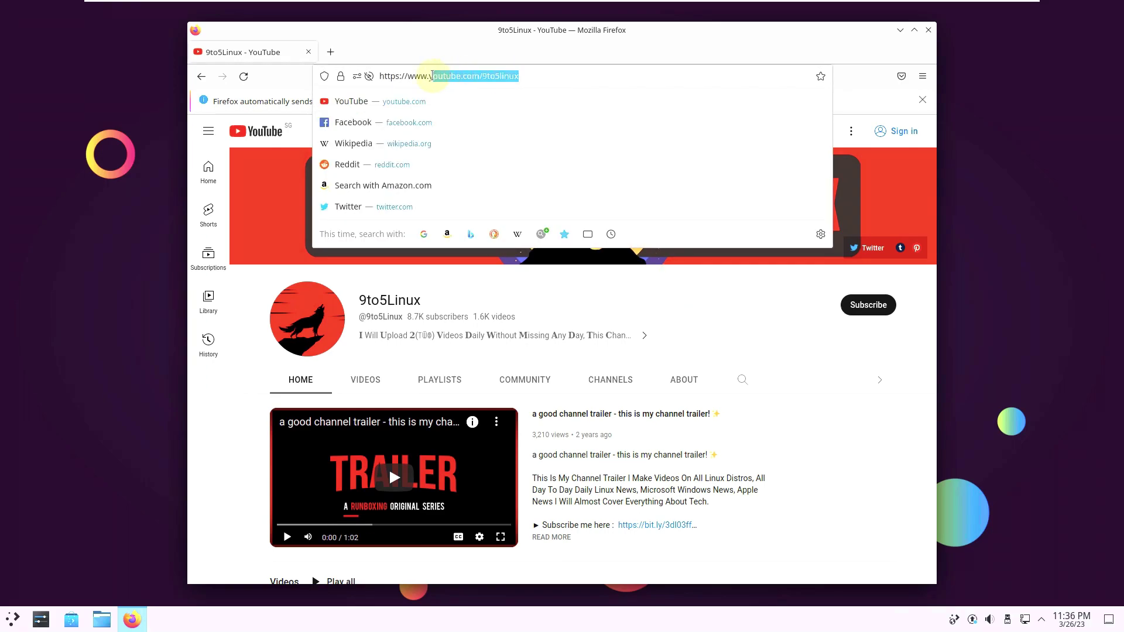
pyautogui.click(621, 401)
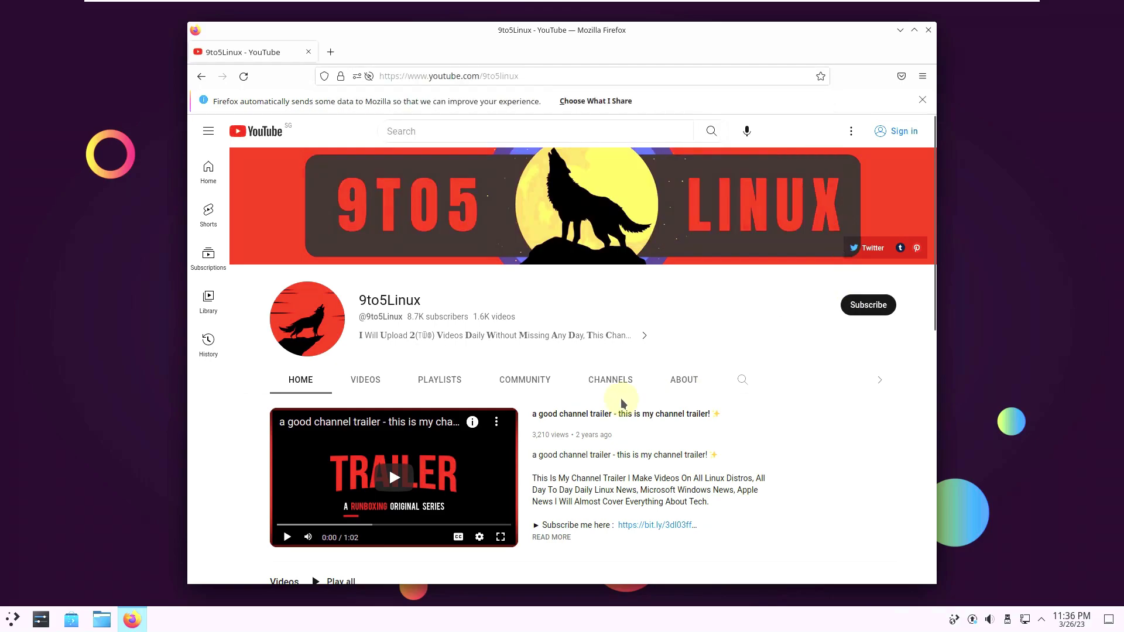
pyautogui.click(463, 382)
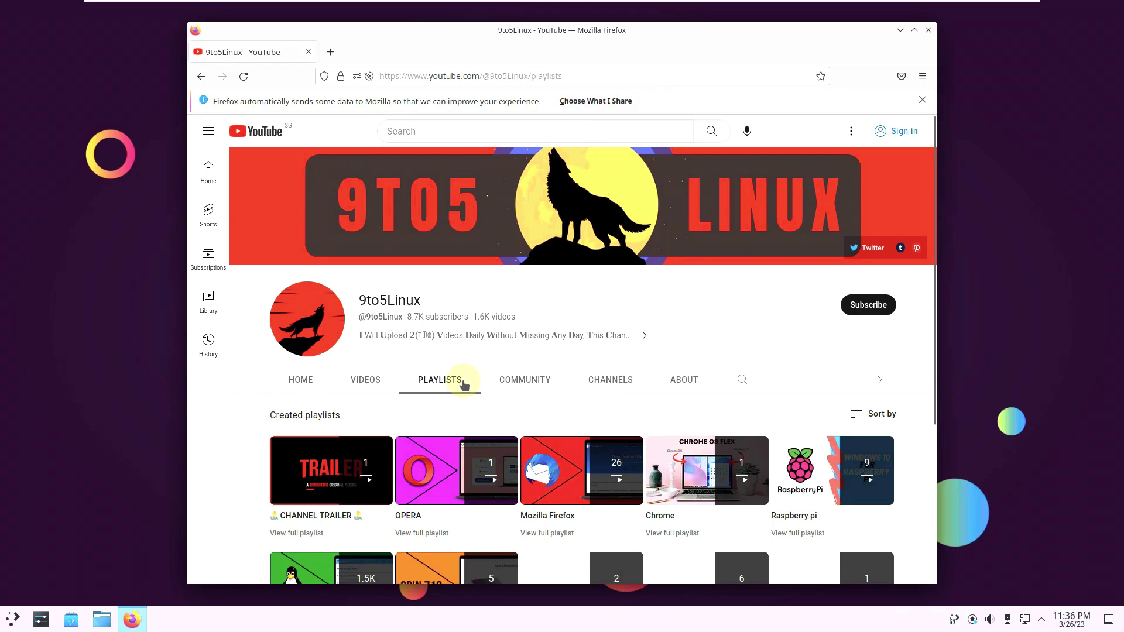
pyautogui.scroll(-3, 457, 398)
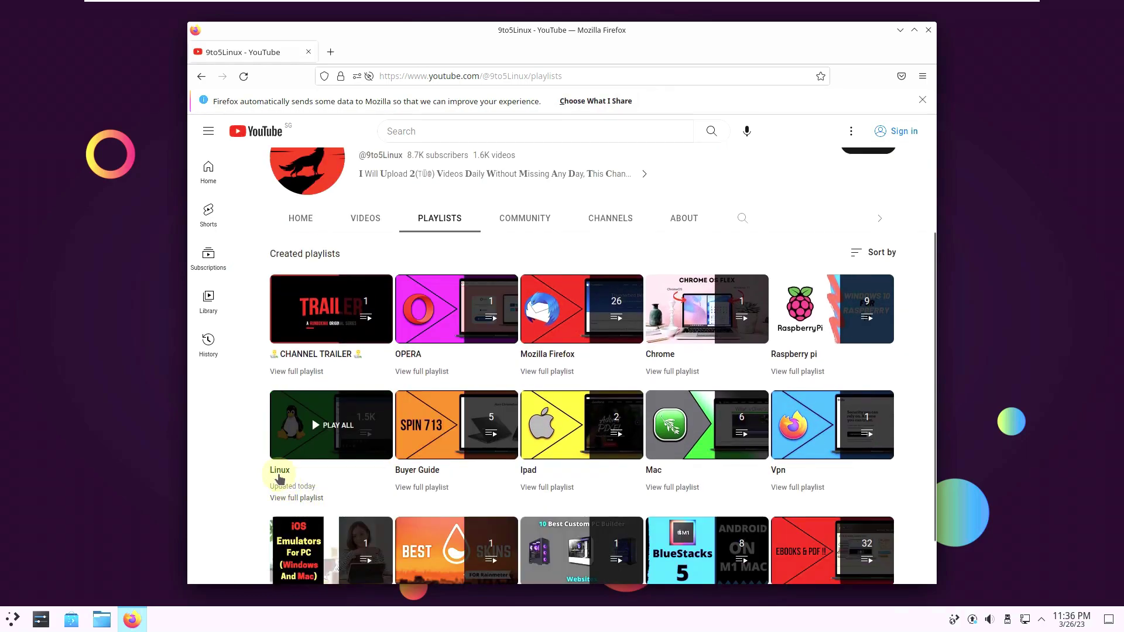
pyautogui.click(311, 499)
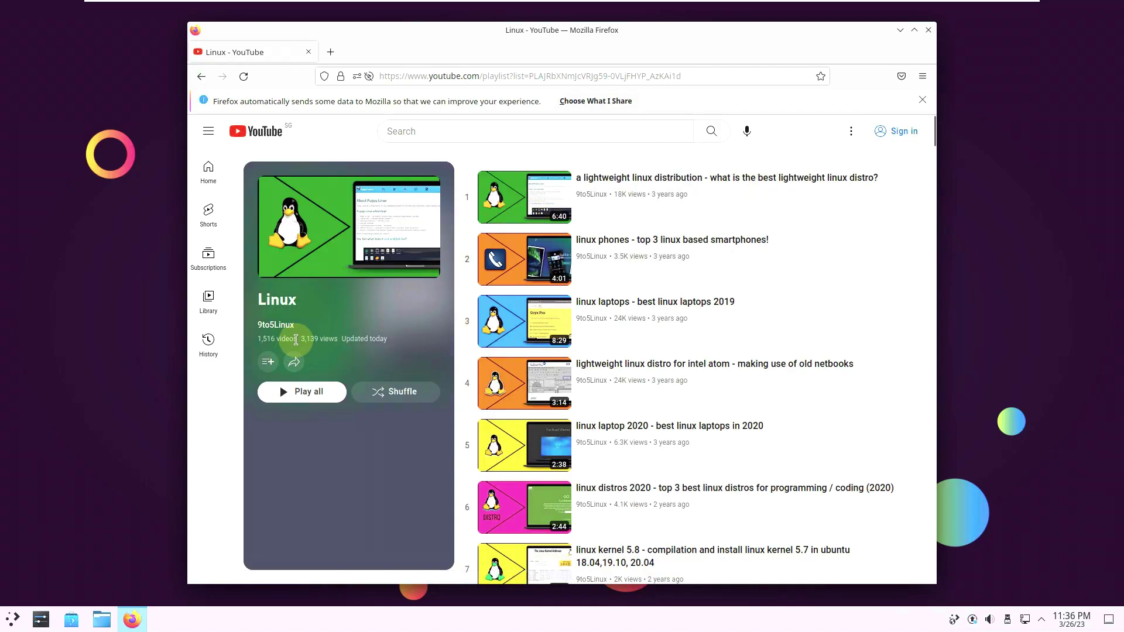
pyautogui.moveTo(296, 340); pyautogui.dragTo(260, 341)
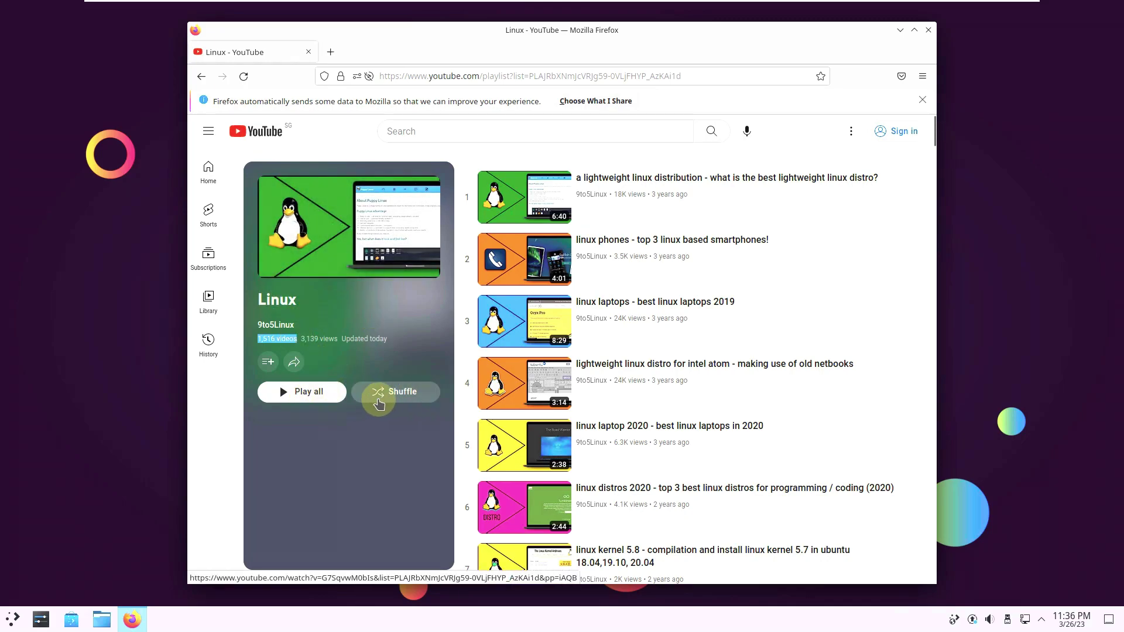
pyautogui.click(209, 82)
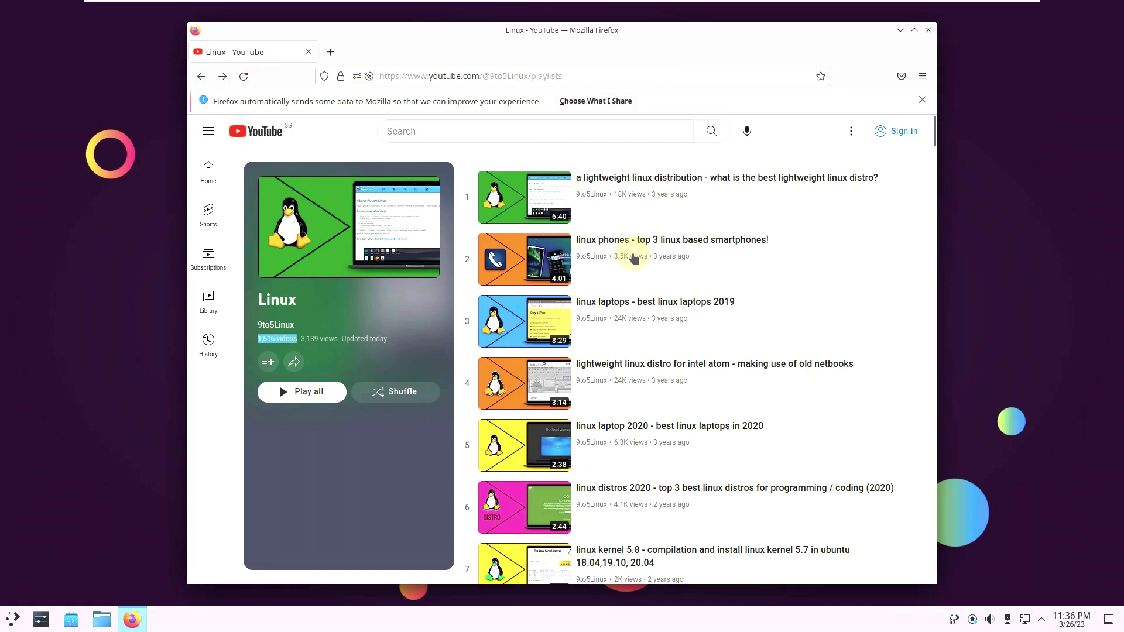
# Step: Search the 9to5Linux channel for 'zorin', then open its ABOUT page
pyautogui.click(743, 219)
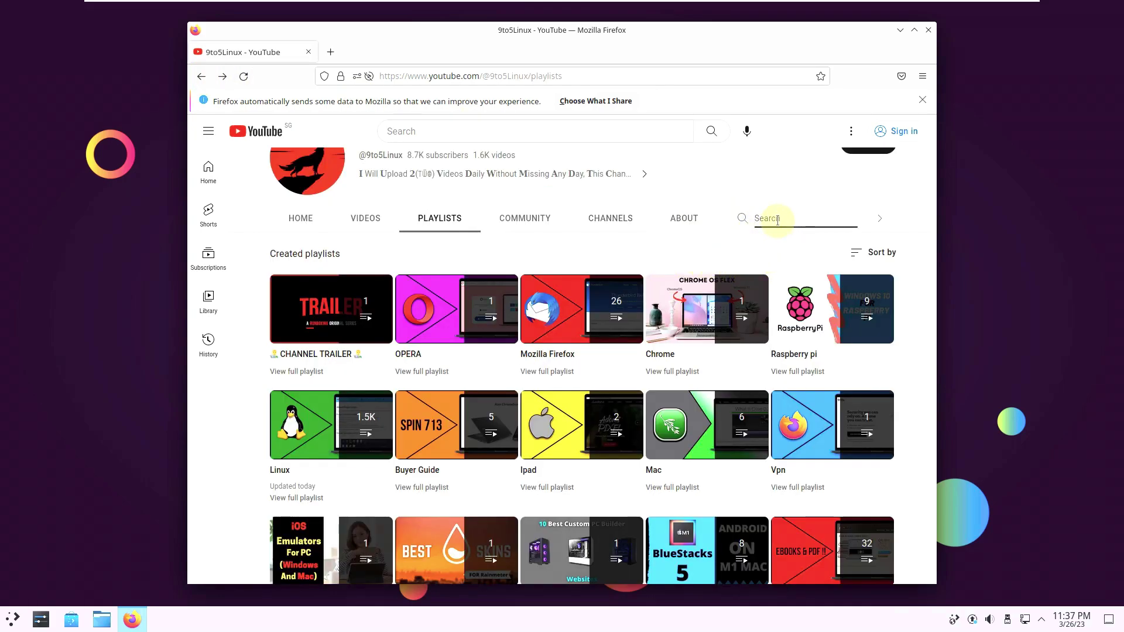
pyautogui.write('zorin')
pyautogui.press('Return')
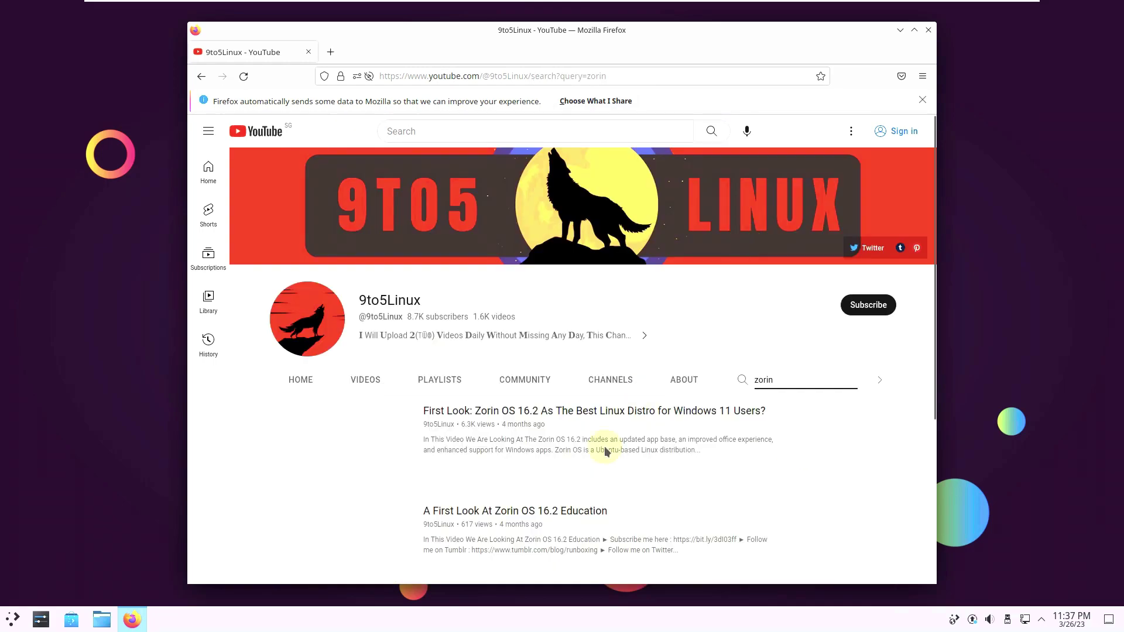
pyautogui.doubleClick(777, 380)
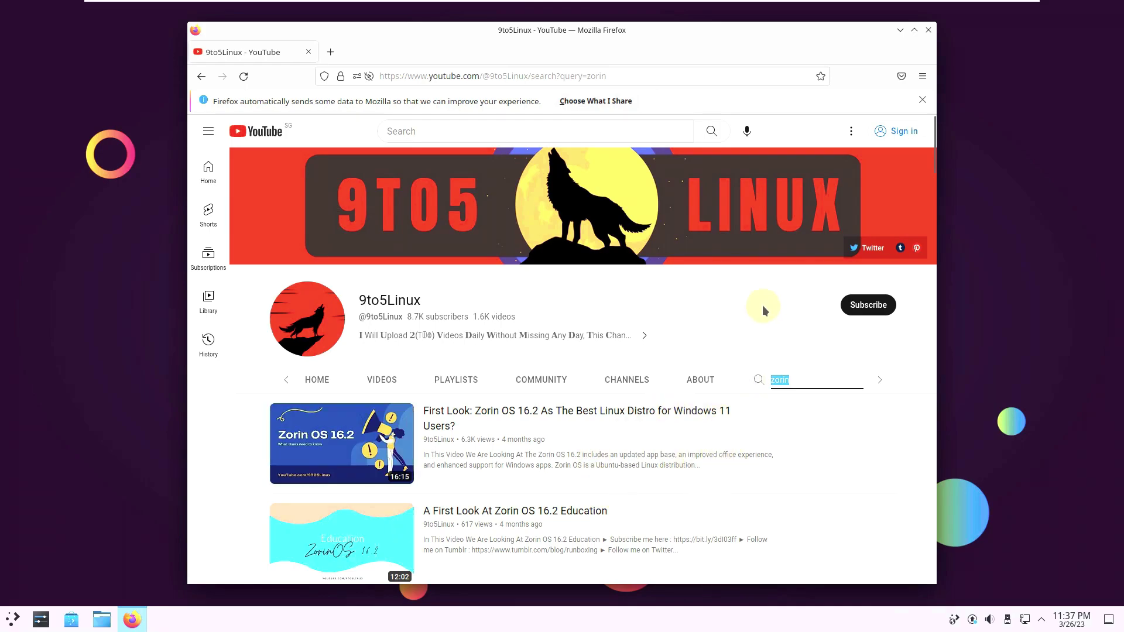
pyautogui.scroll(-2, 762, 305)
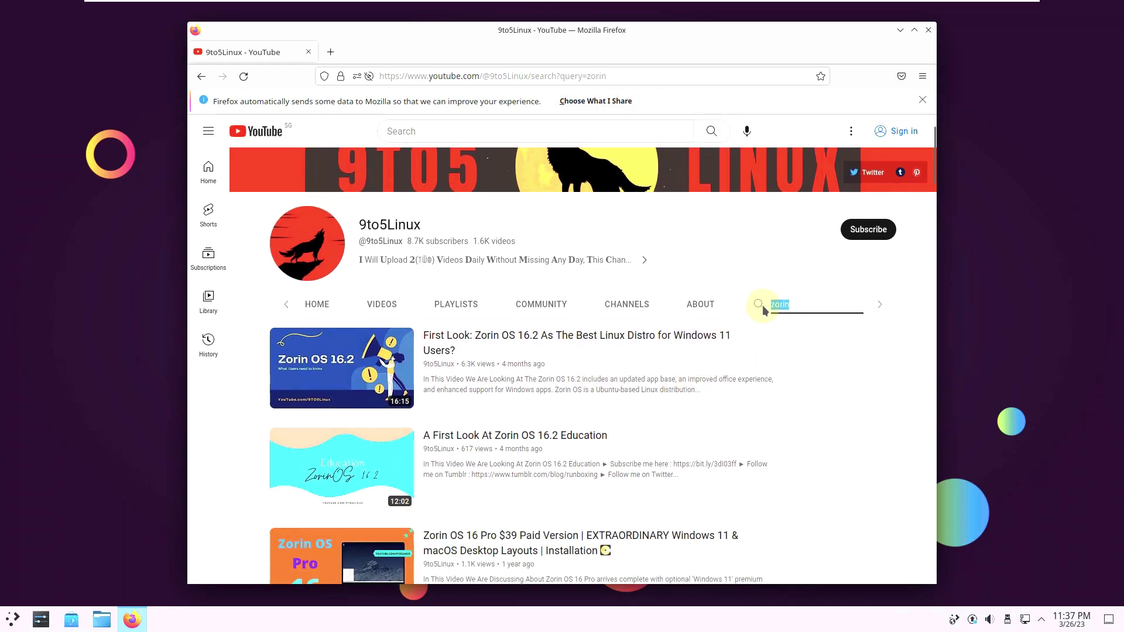
pyautogui.click(701, 304)
pyautogui.scroll(-3, 673, 324)
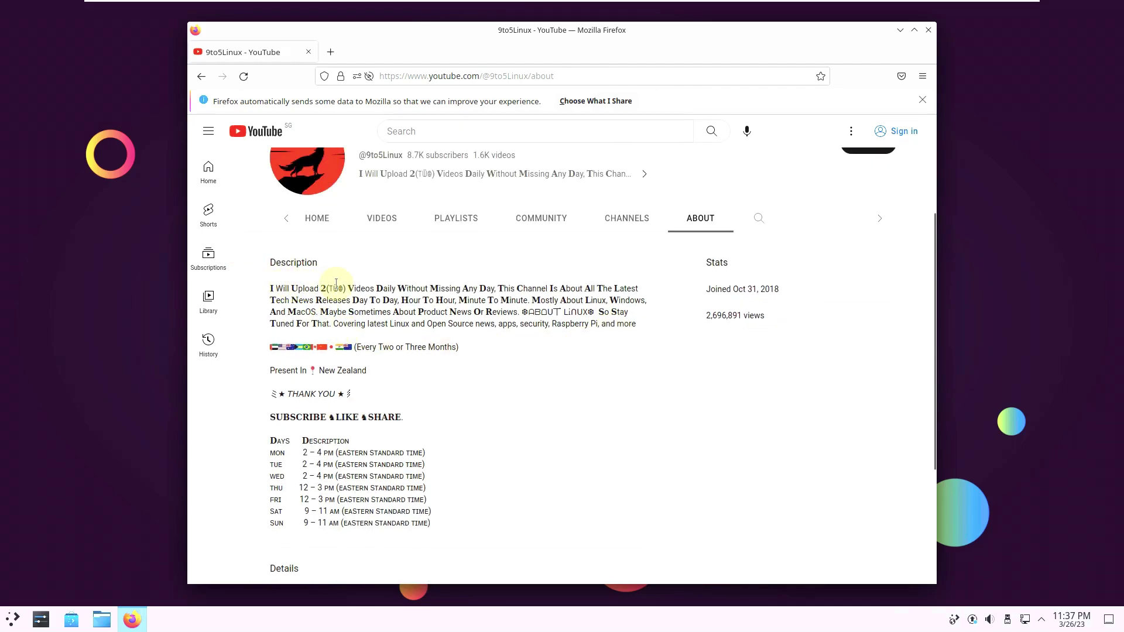
pyautogui.moveTo(499, 289); pyautogui.dragTo(270, 263)
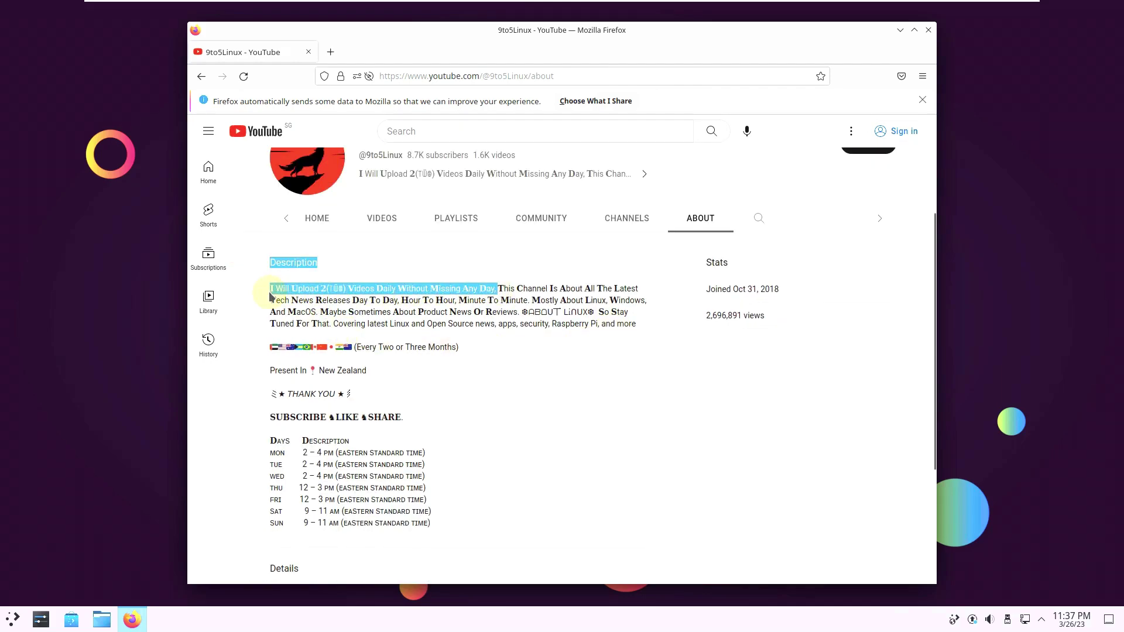
pyautogui.scroll(3, 538, 483)
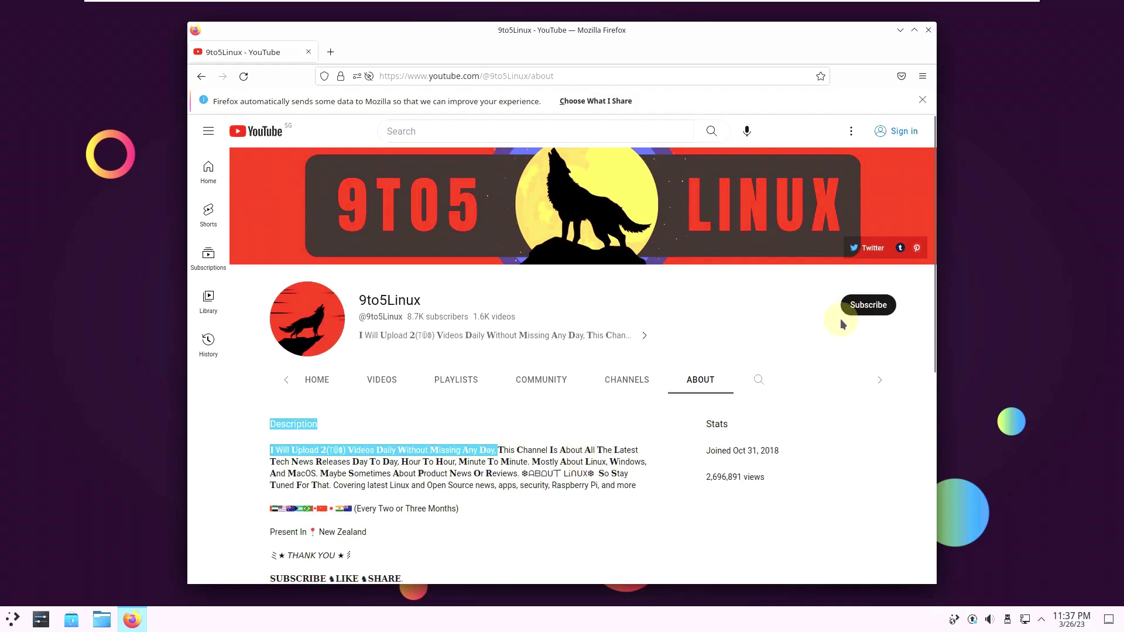
pyautogui.moveTo(531, 78); pyautogui.dragTo(431, 78)
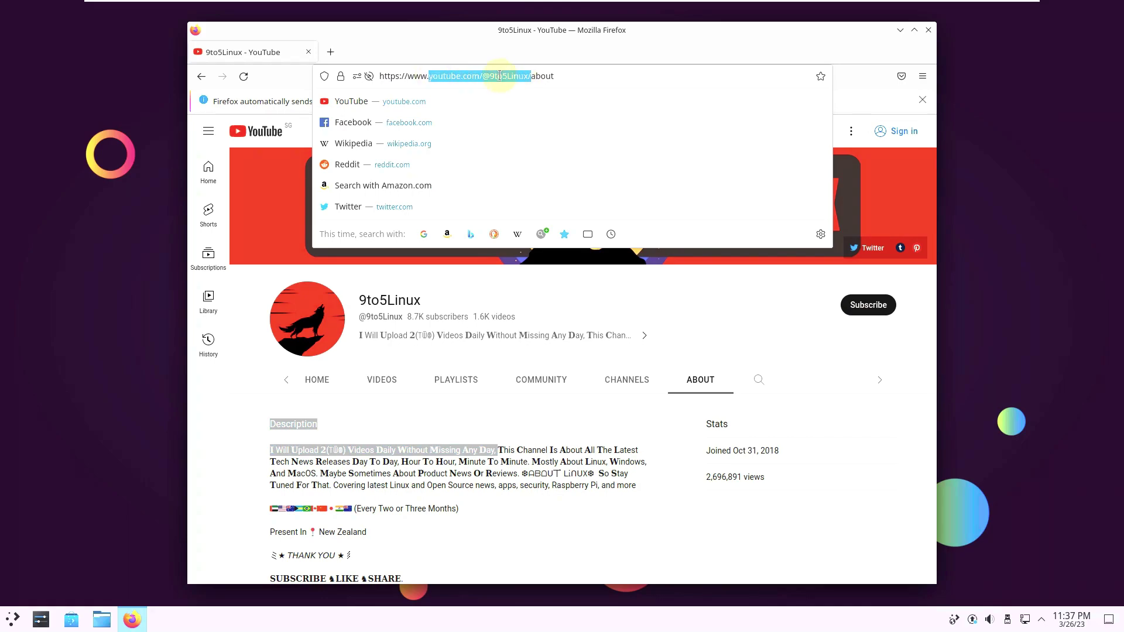
pyautogui.press('Escape')
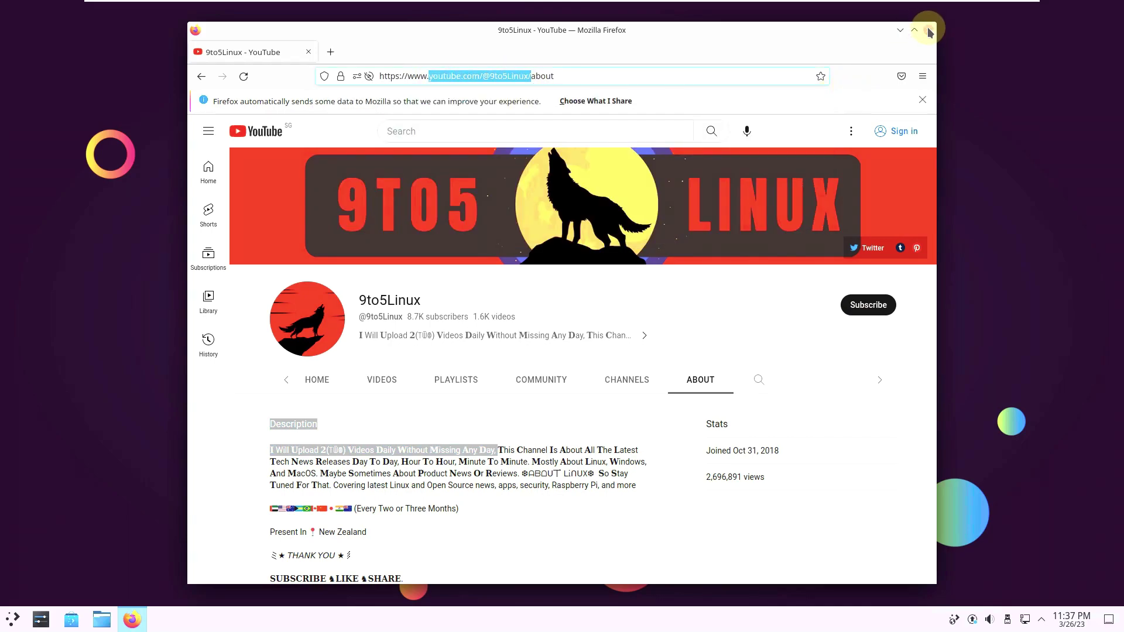
# Step: Close Firefox, dismiss the Discover update notifier menu, and reopen the launcher Favorites
pyautogui.click(927, 31)
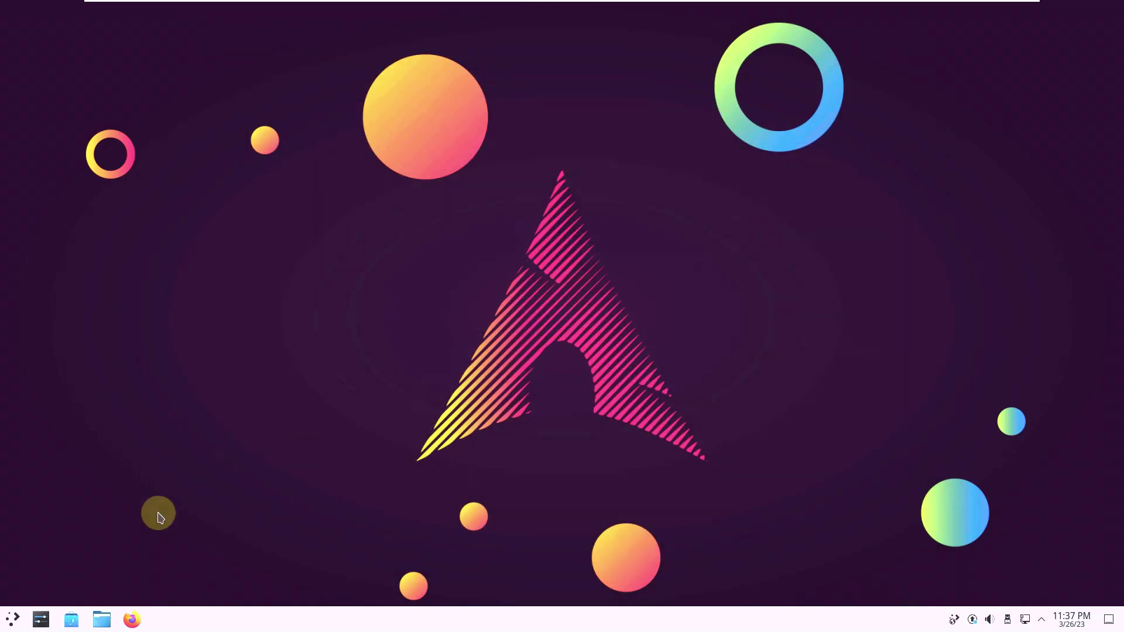
pyautogui.click(12, 619)
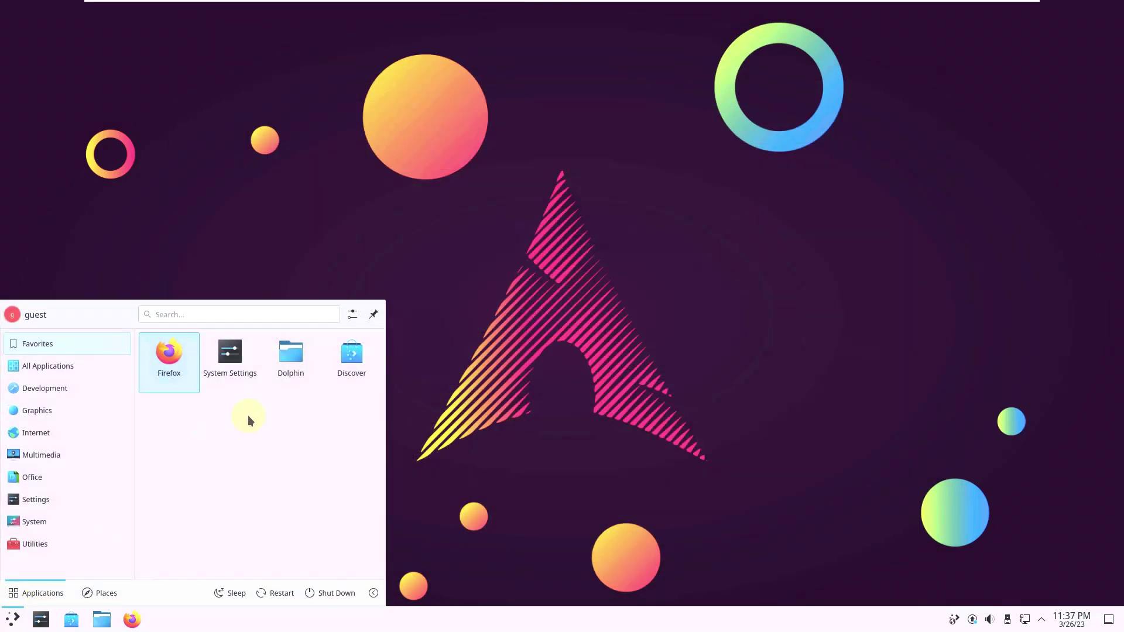
pyautogui.click(862, 501)
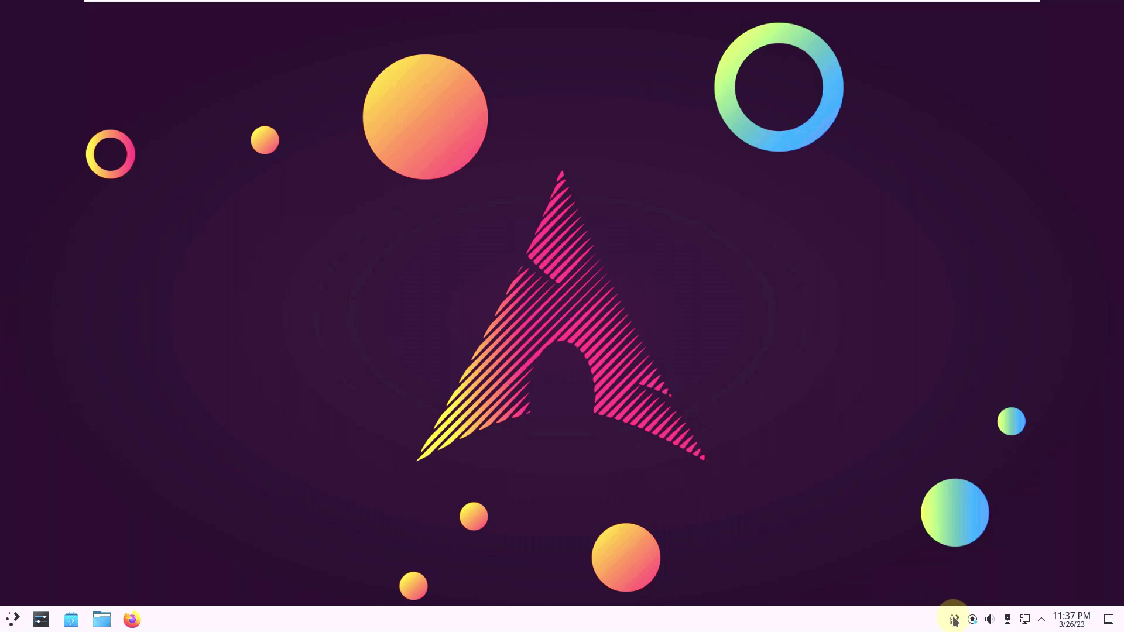
pyautogui.rightClick(973, 620)
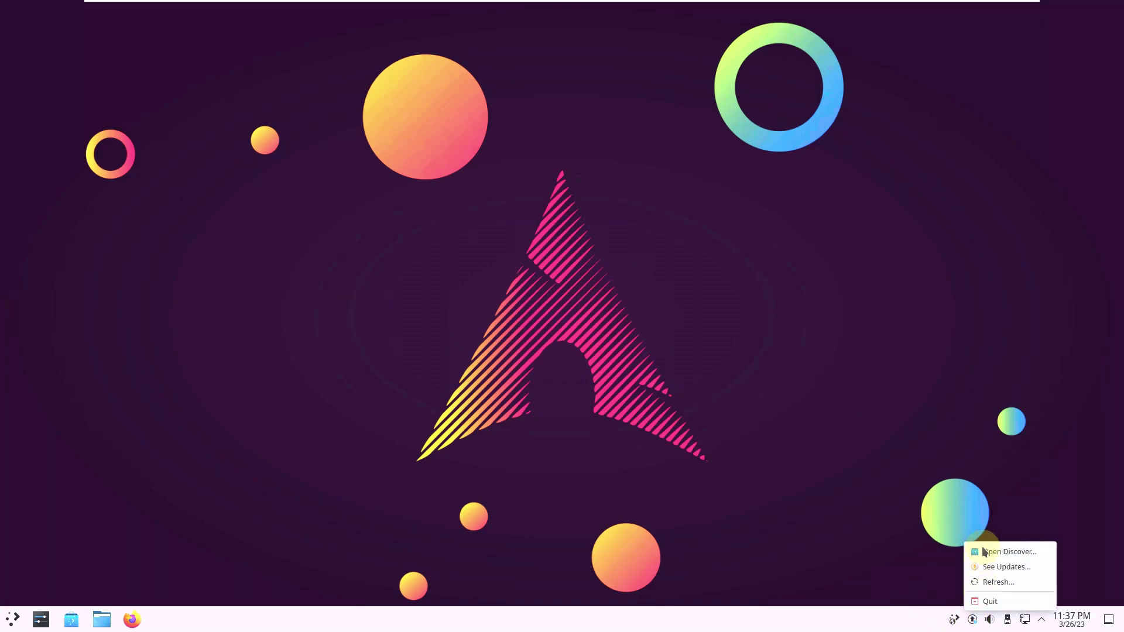
pyautogui.click(888, 461)
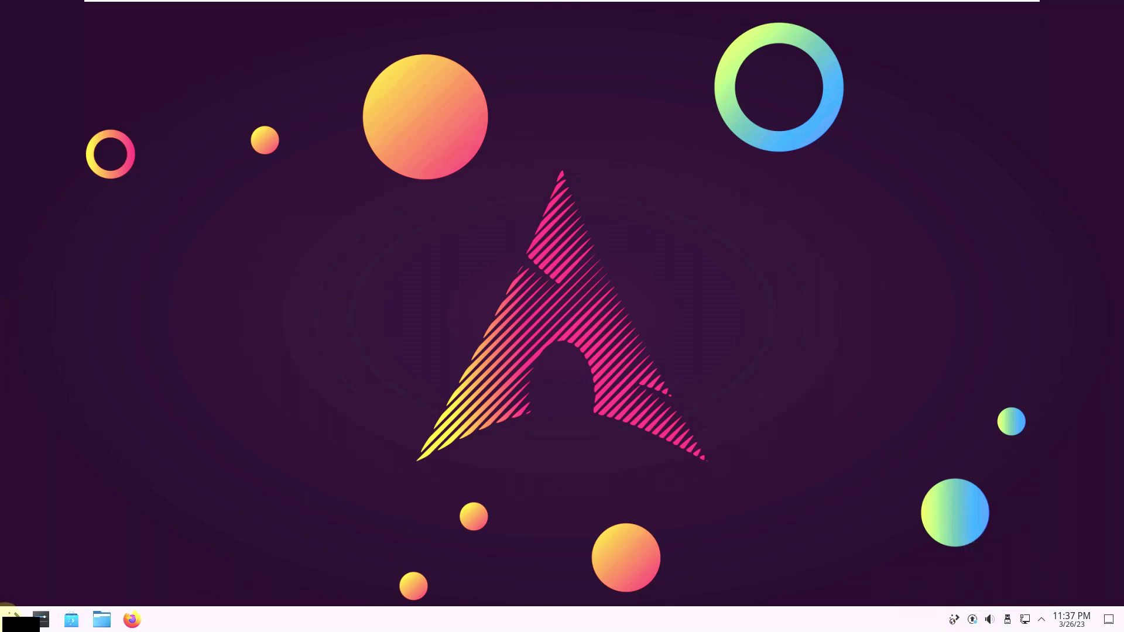
pyautogui.click(12, 619)
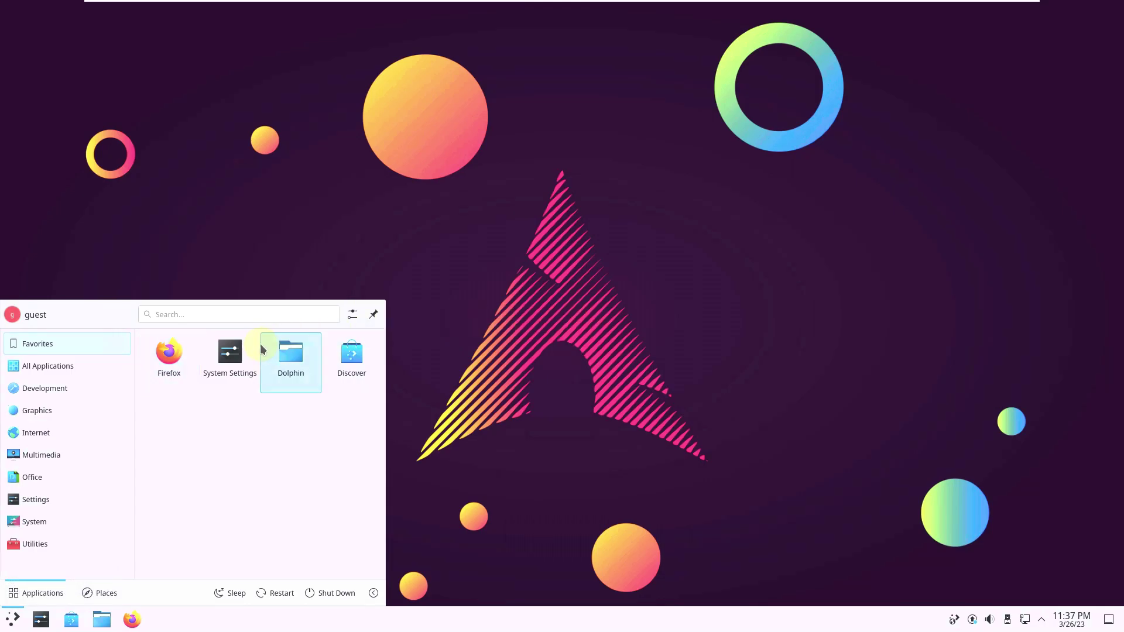
# Step: Launch Discover from Favorites, then terminate it when it stops responding
pyautogui.click(330, 378)
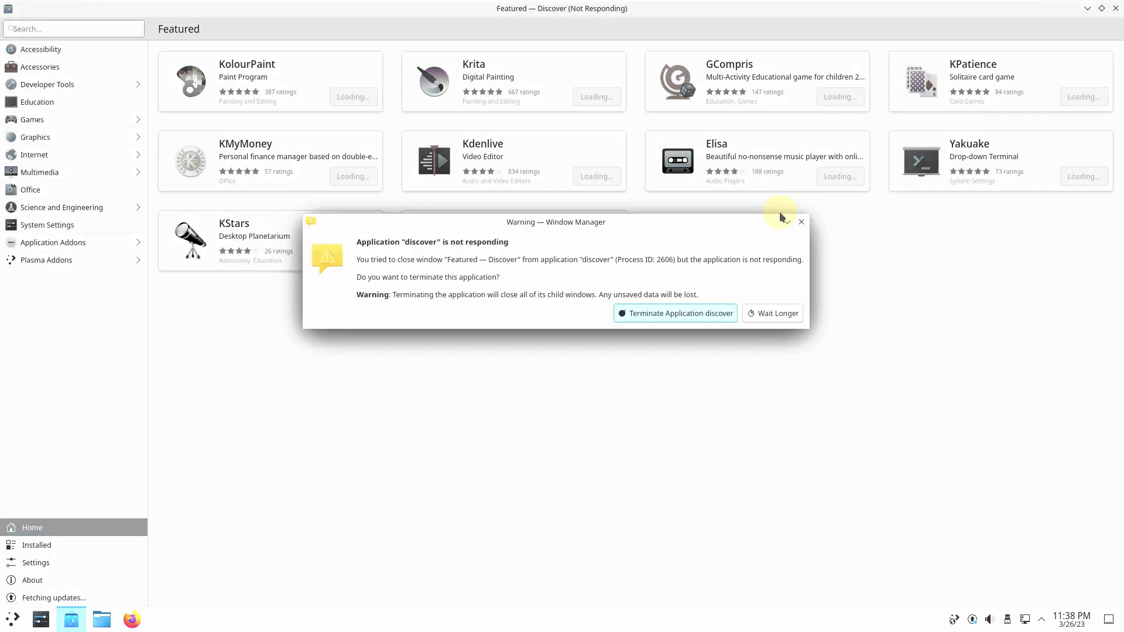
pyautogui.click(637, 320)
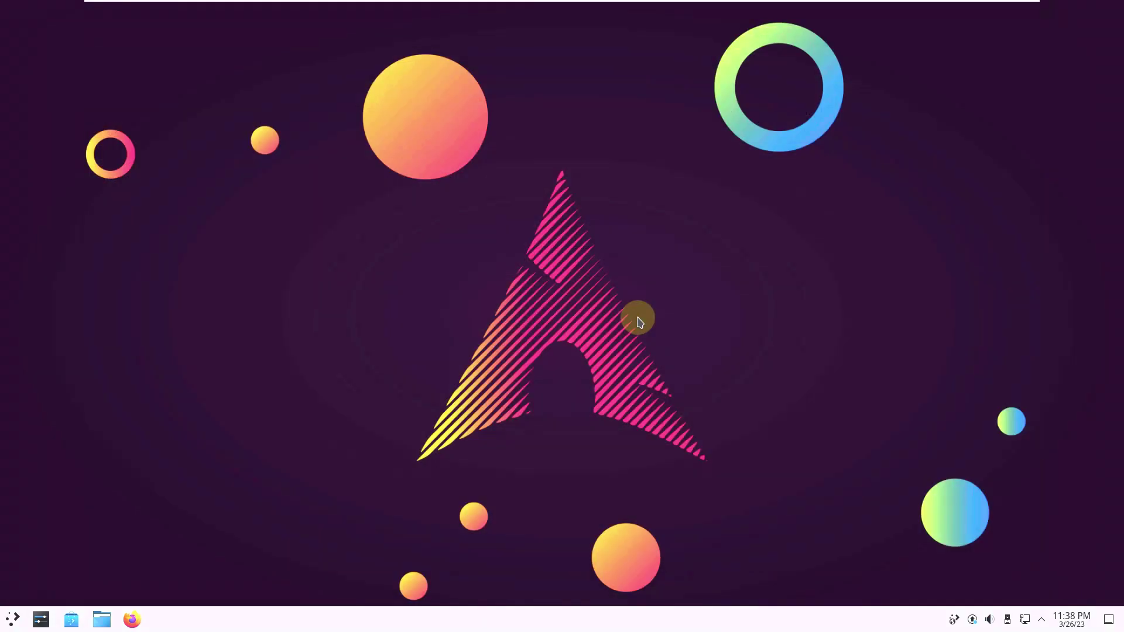
# Step: Browse the launcher's Utilities, System, Office and Settings categories, ending on Qt5 Settings and System Settings
pyautogui.click(14, 619)
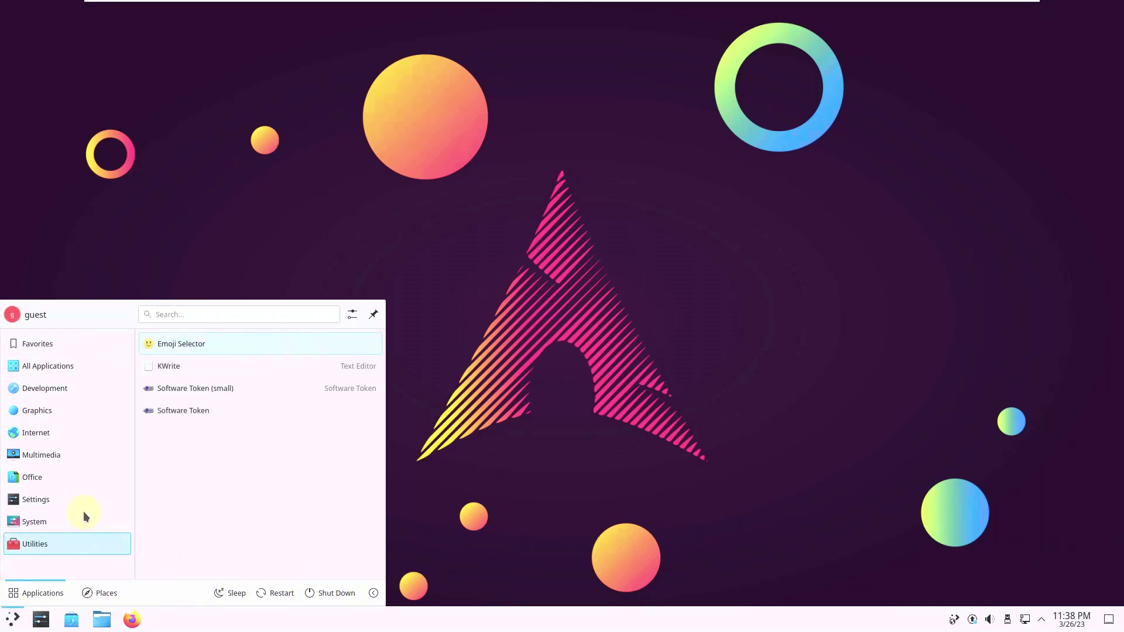
pyautogui.moveTo(84, 511)
pyautogui.scroll(-2, 271, 444)
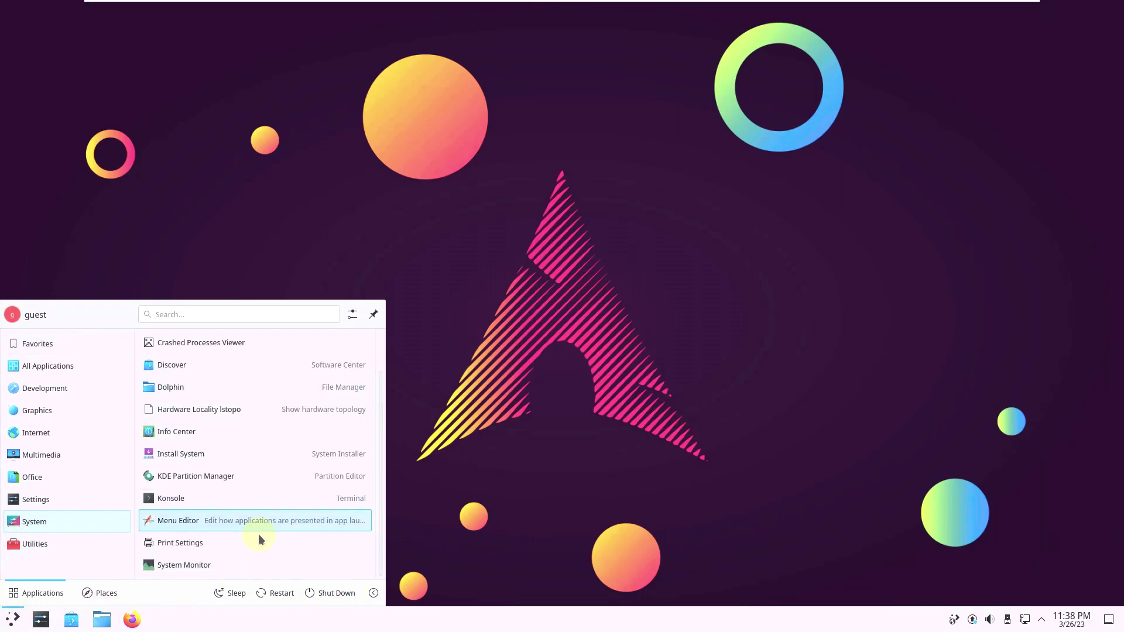
pyautogui.scroll(2, 258, 534)
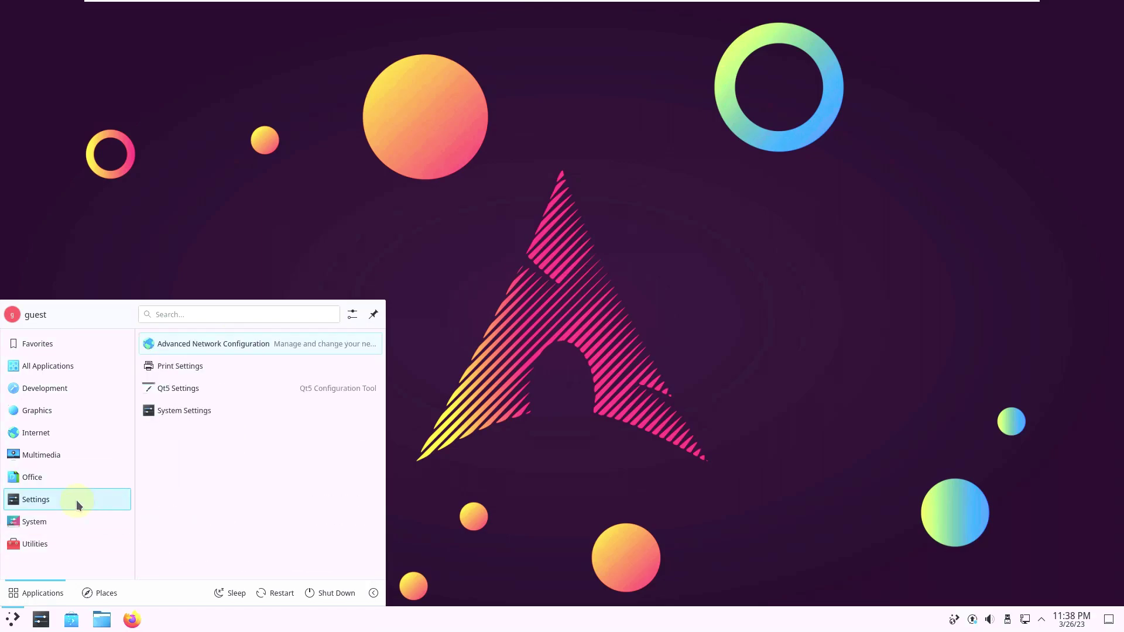
pyautogui.moveTo(76, 479)
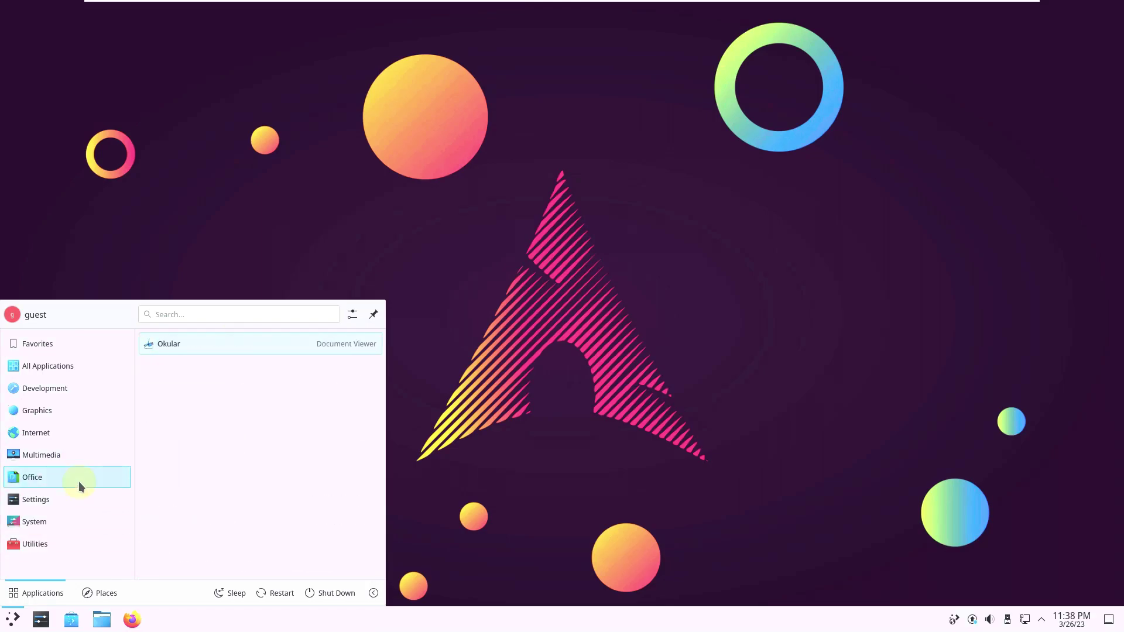
pyautogui.moveTo(106, 455)
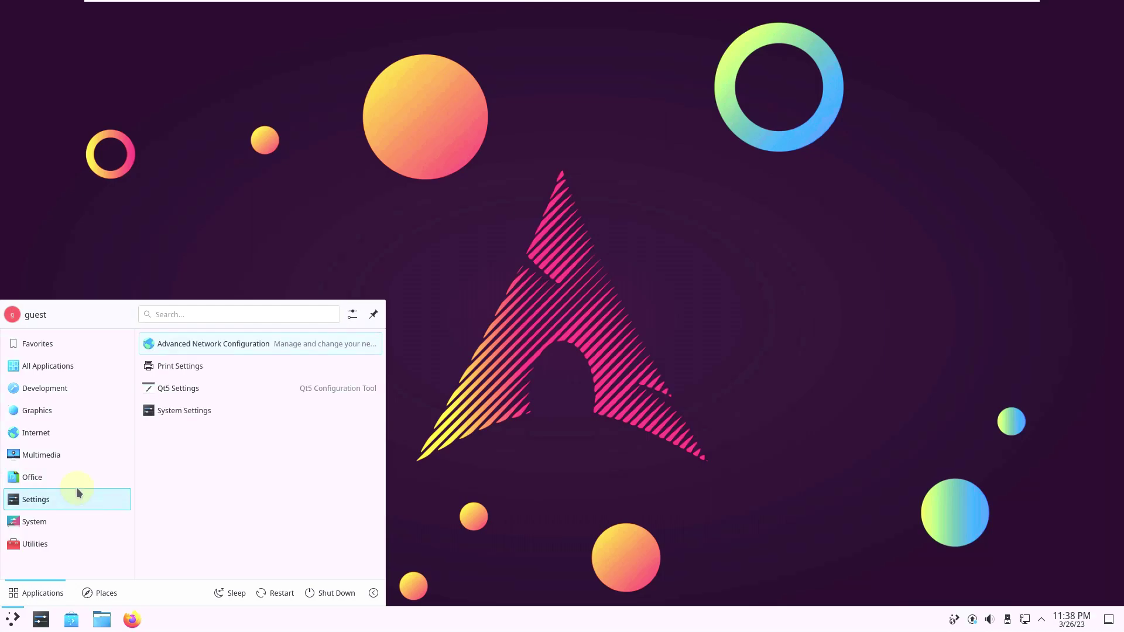
# Step: Launch Okular from Office, confirm version 22.04.3 in About Okular, then close Okular
pyautogui.click(214, 345)
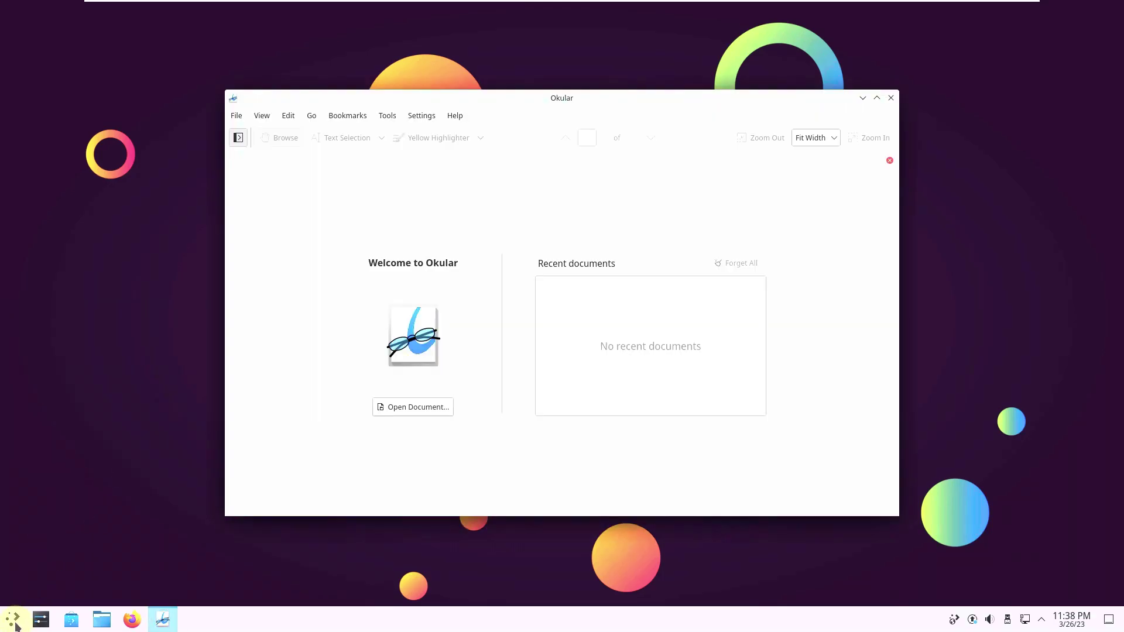
pyautogui.click(455, 115)
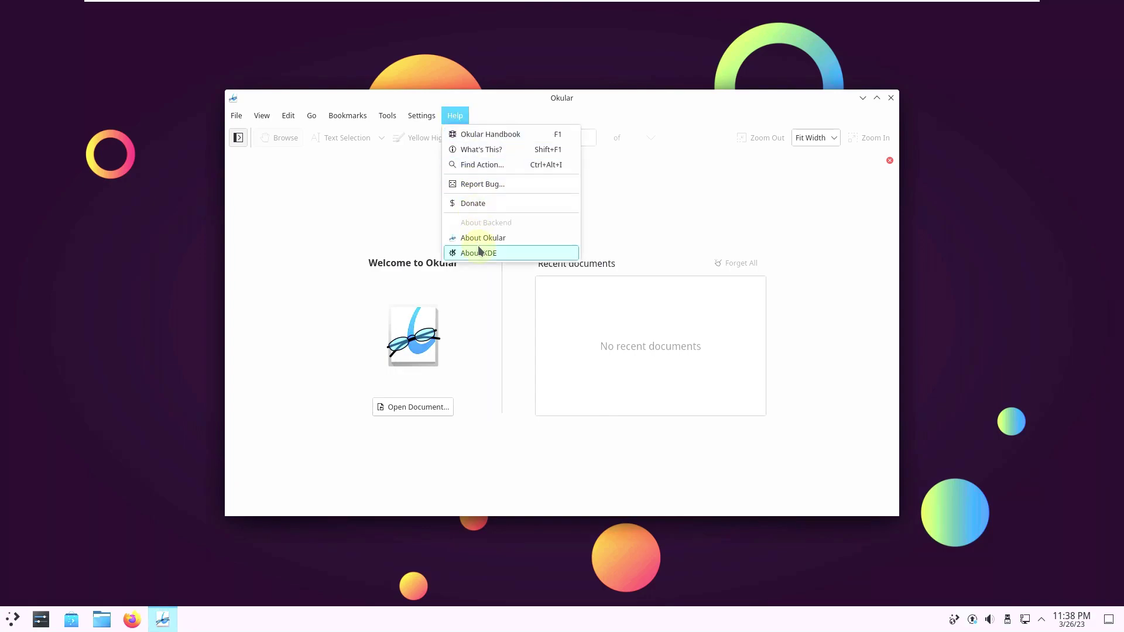
pyautogui.click(477, 237)
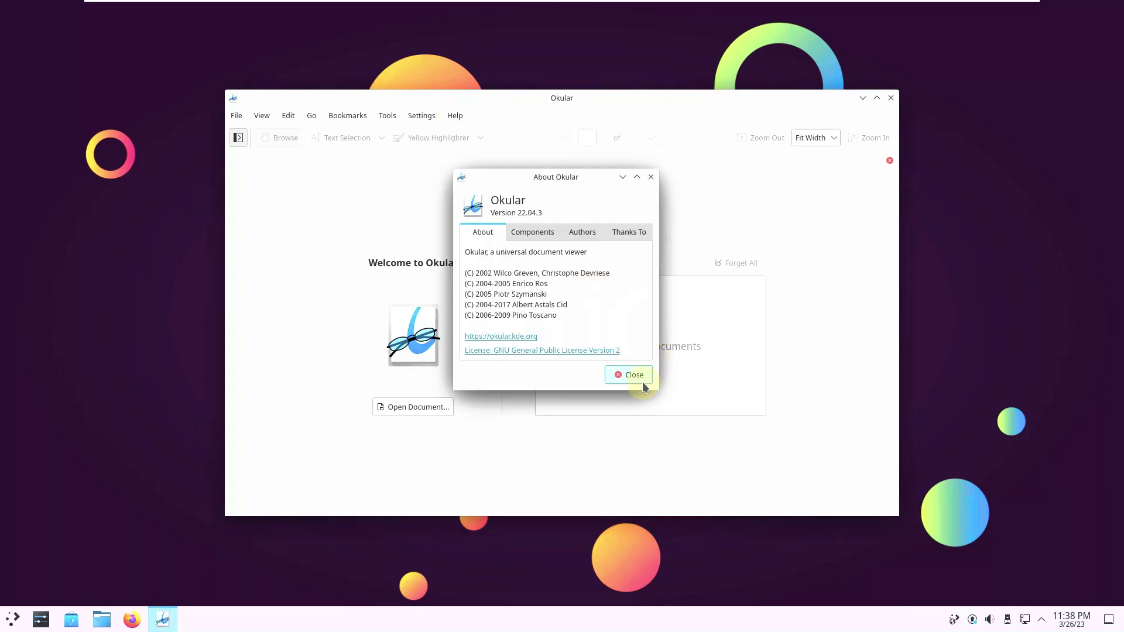
pyautogui.click(629, 378)
pyautogui.click(890, 98)
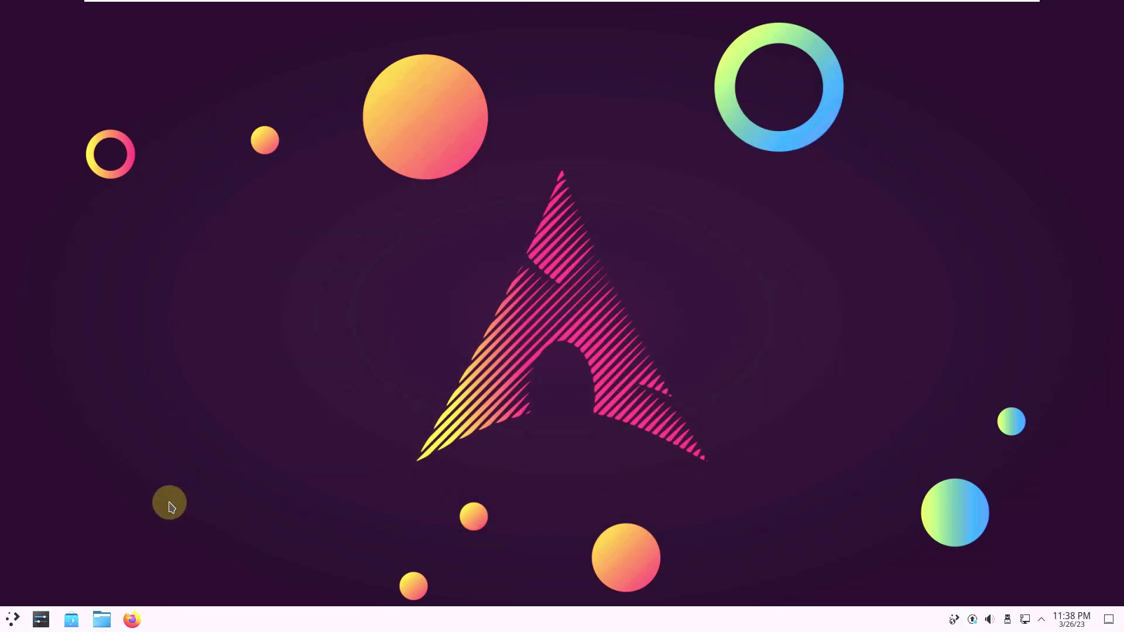
# Step: Launch the Document Scanner from the launcher's Graphics category
pyautogui.click(11, 618)
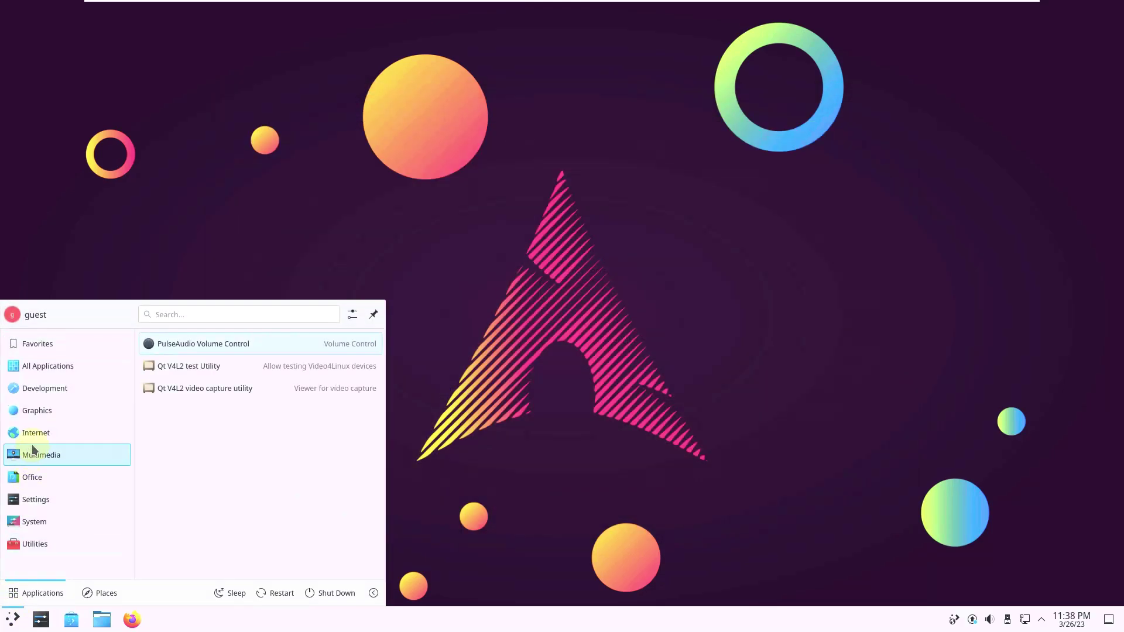
pyautogui.moveTo(35, 439)
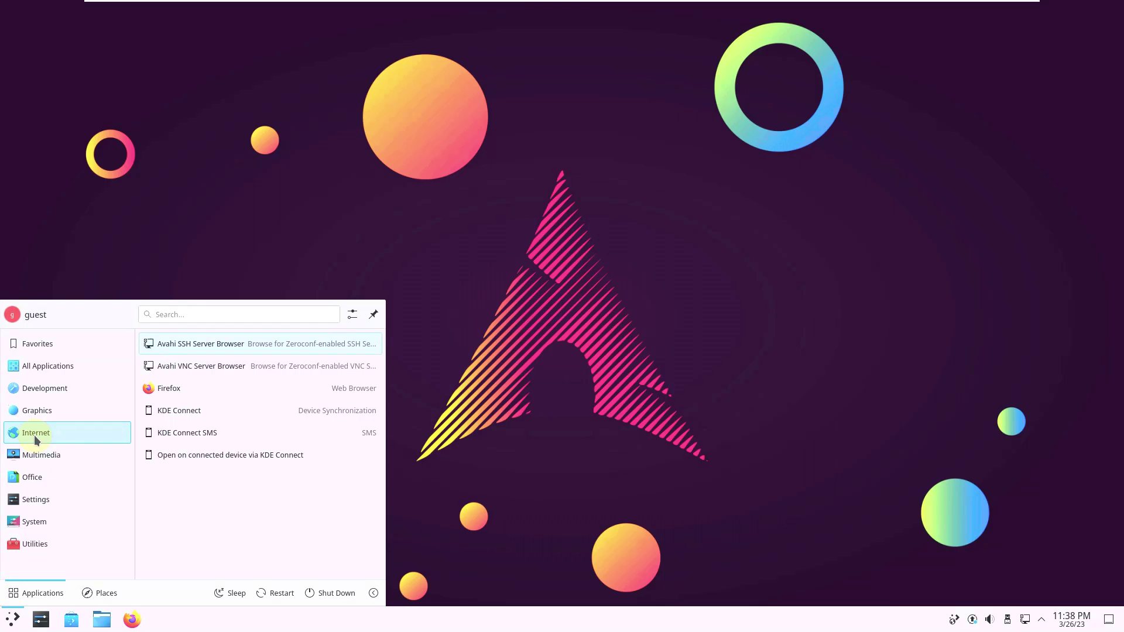
pyautogui.moveTo(37, 415)
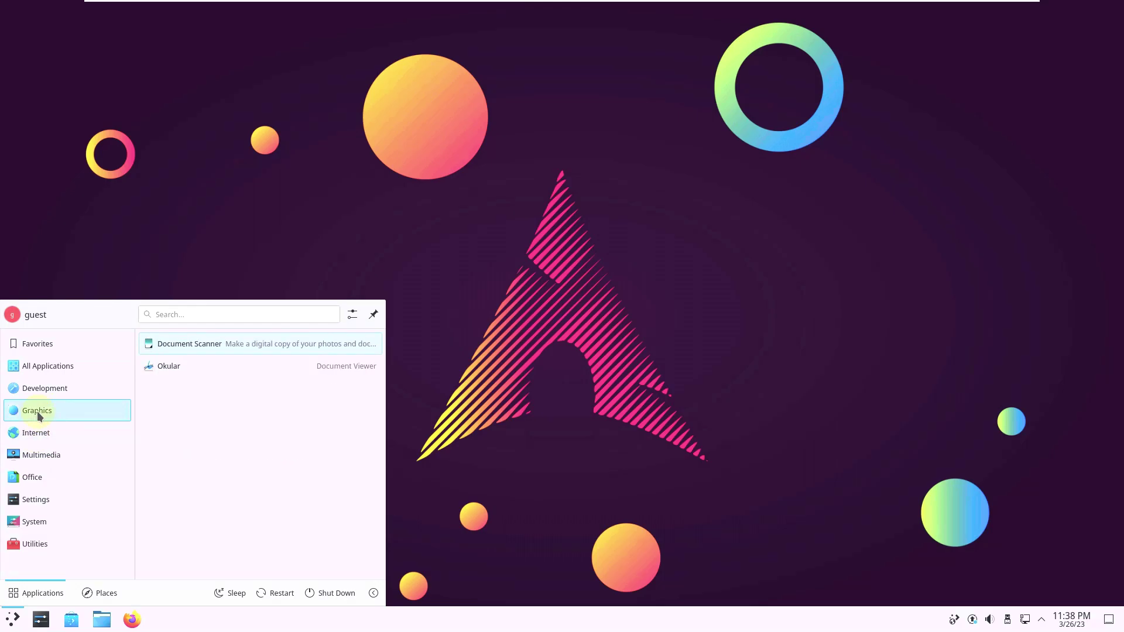
pyautogui.click(198, 346)
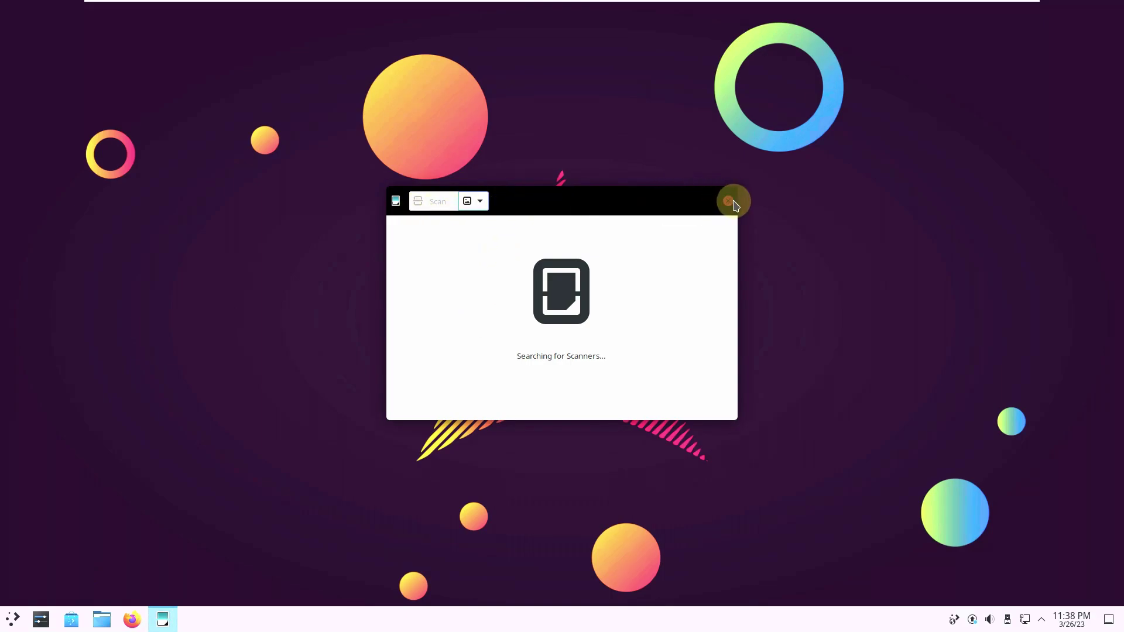
# Step: Review the scan-mode choices and Preferences showing 150 dpi text and 300 dpi image defaults
pyautogui.click(483, 208)
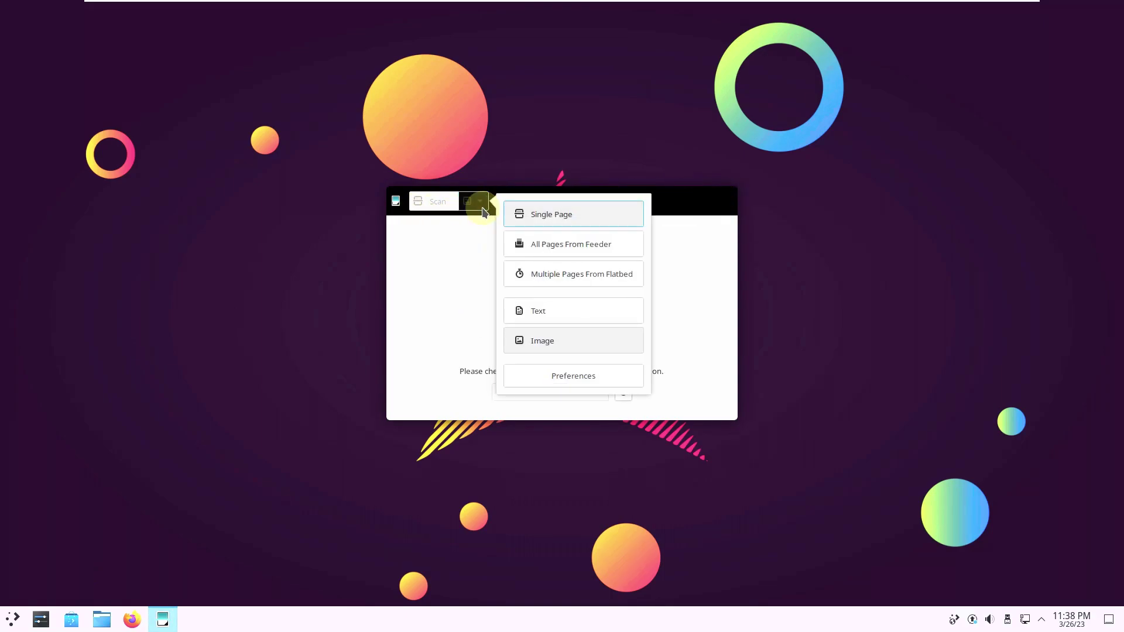
pyautogui.click(623, 372)
pyautogui.scroll(-2, 726, 262)
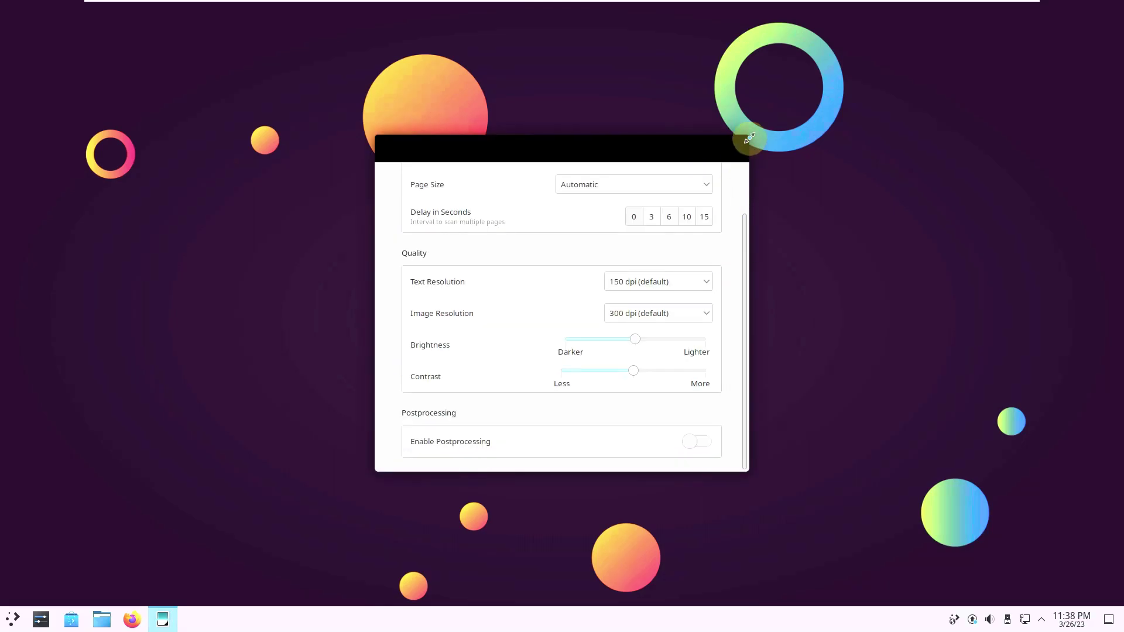
pyautogui.click(735, 145)
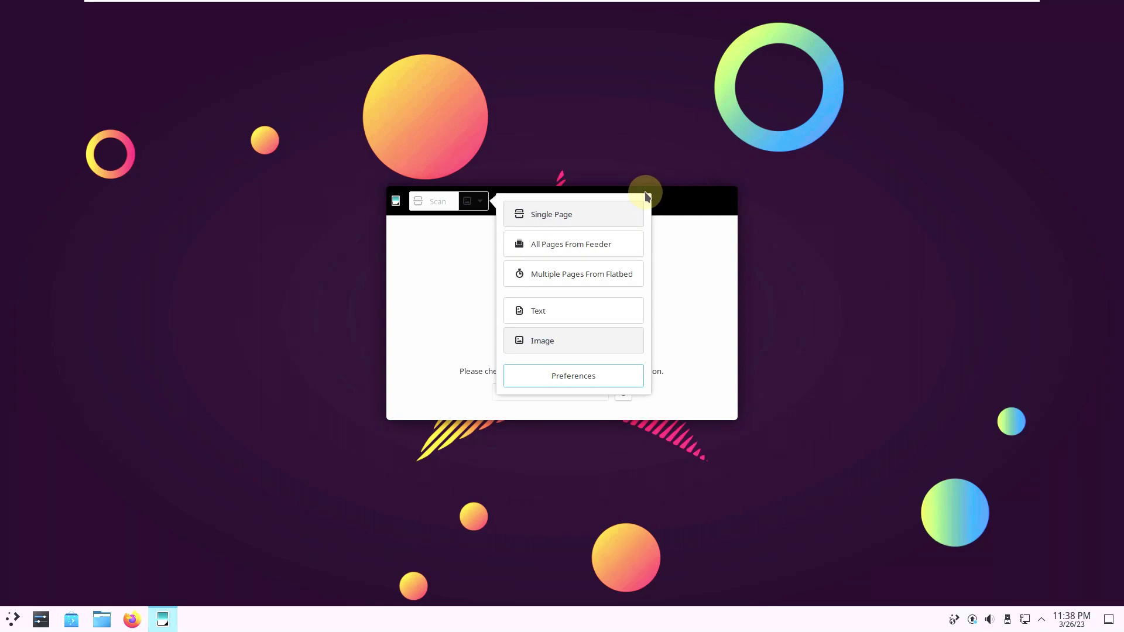
pyautogui.click(689, 198)
# Step: Close the Document Scanner and shut down the live session from the launcher
pyautogui.click(728, 201)
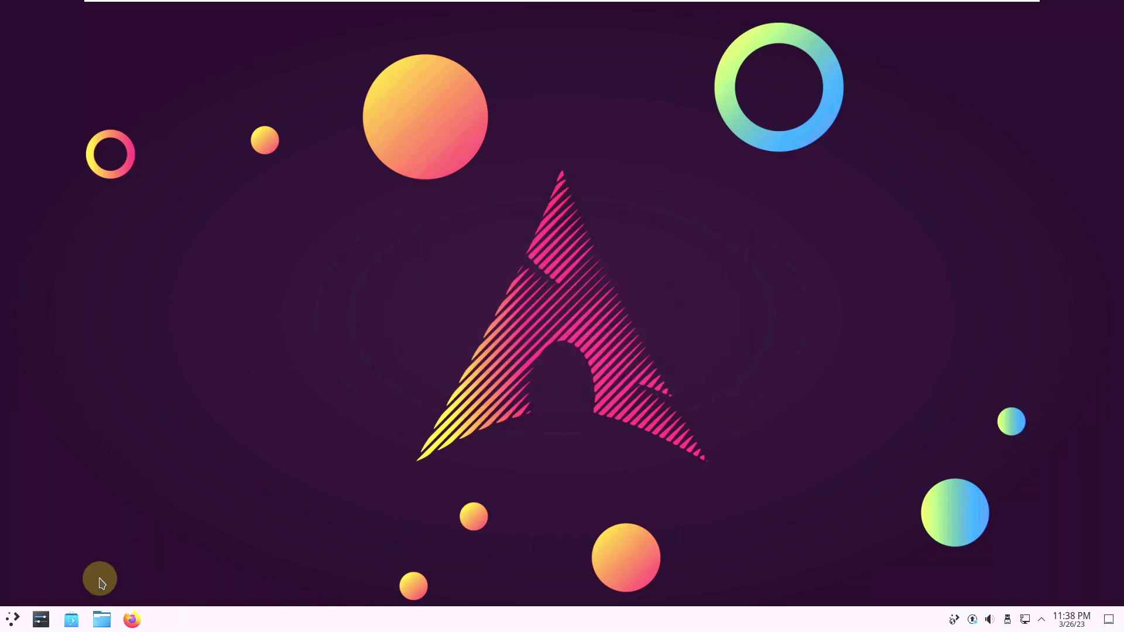
pyautogui.click(12, 619)
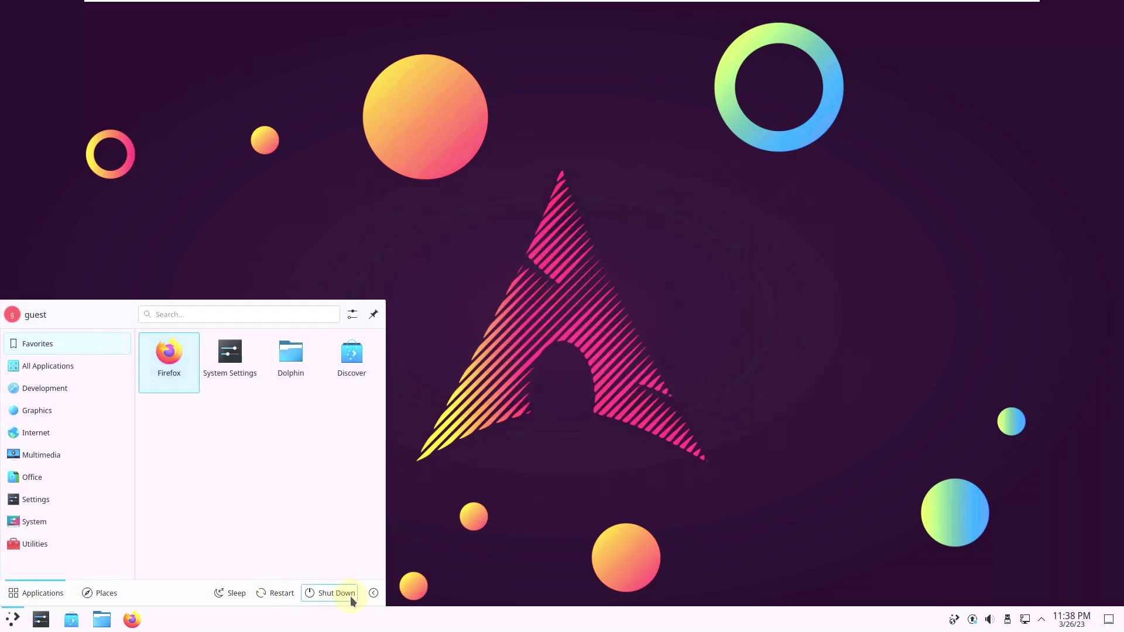
pyautogui.press('Return')
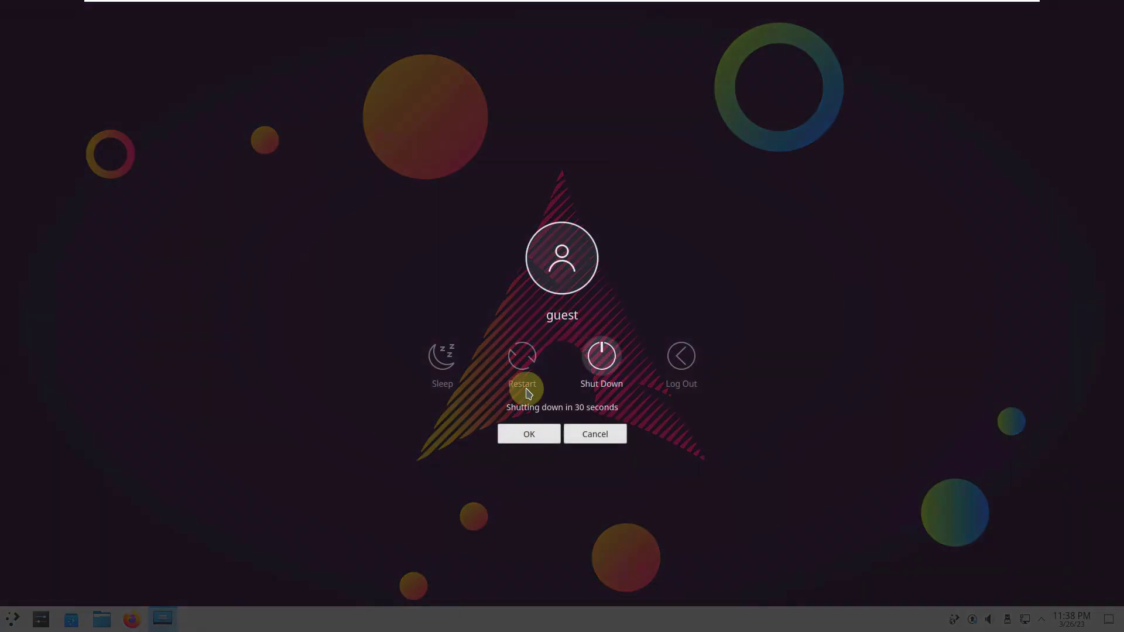